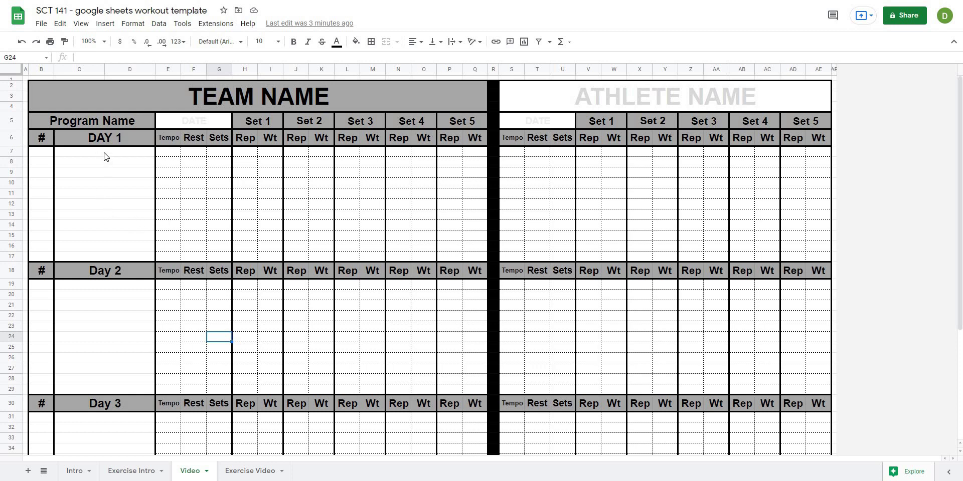
Step: Insert three new columns to the left of the workout template on the Video sheet
click(169, 195)
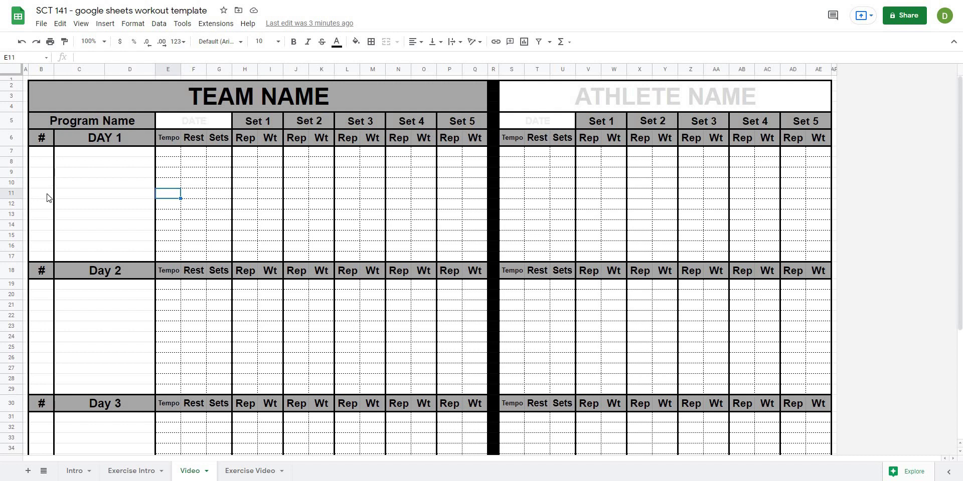
click(26, 70)
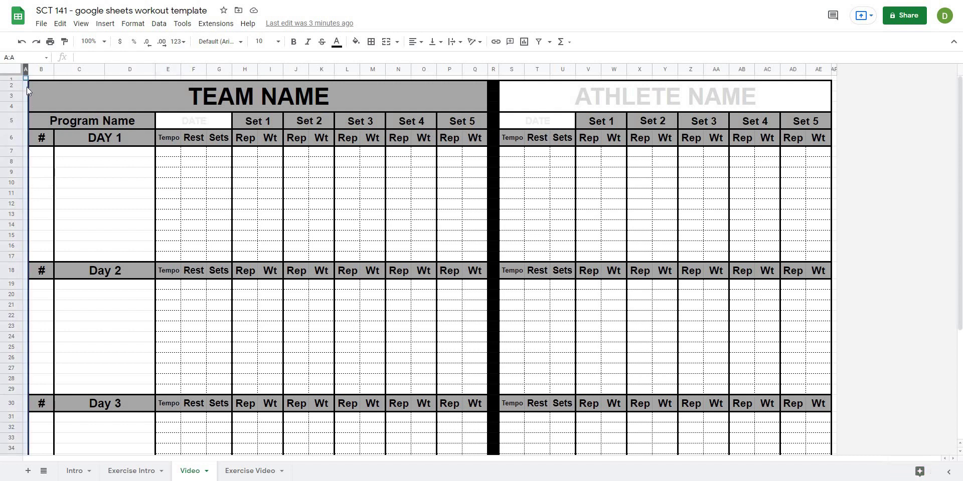
right_click(26, 71)
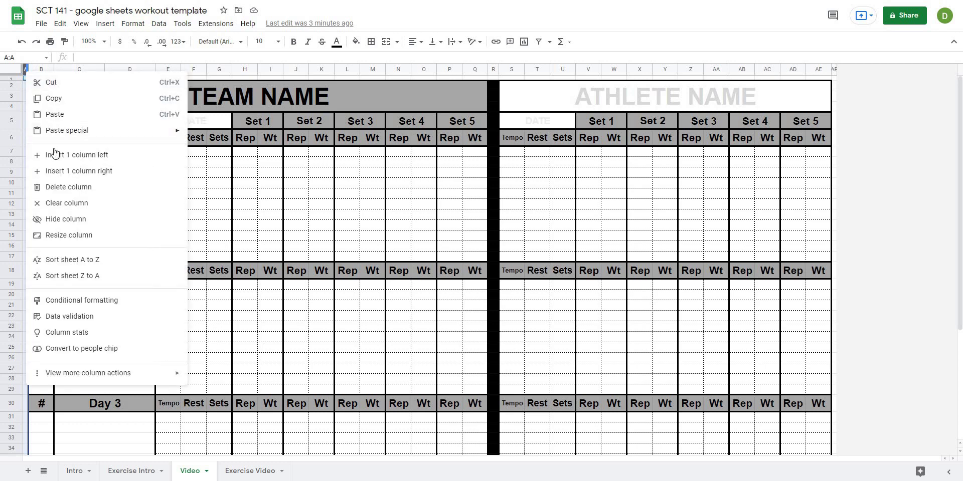
click(60, 151)
mouse_move(25, 69)
mouse_down()
mouse_move(44, 70)
mouse_move(33, 71)
mouse_up()
right_click(28, 70)
click(65, 155)
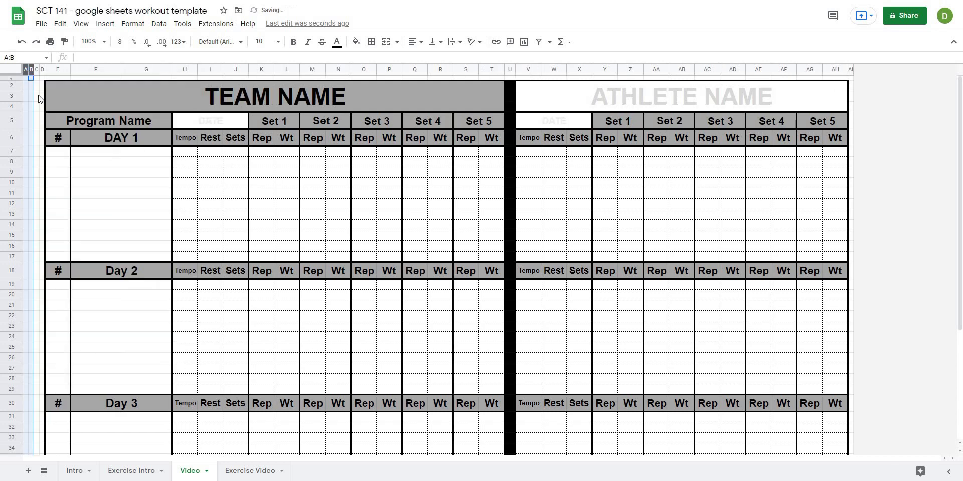
Step: Widen the new columns B and C together to make room for header text
click(36, 69)
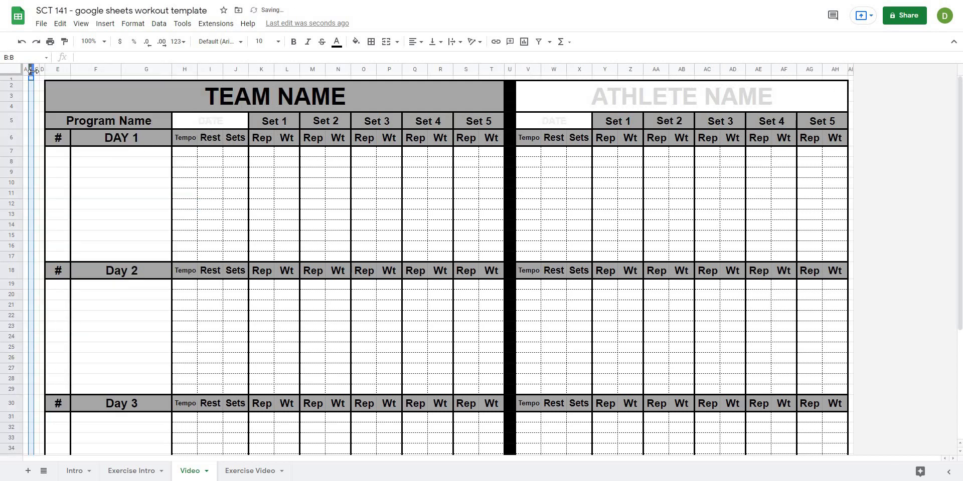
click(30, 68)
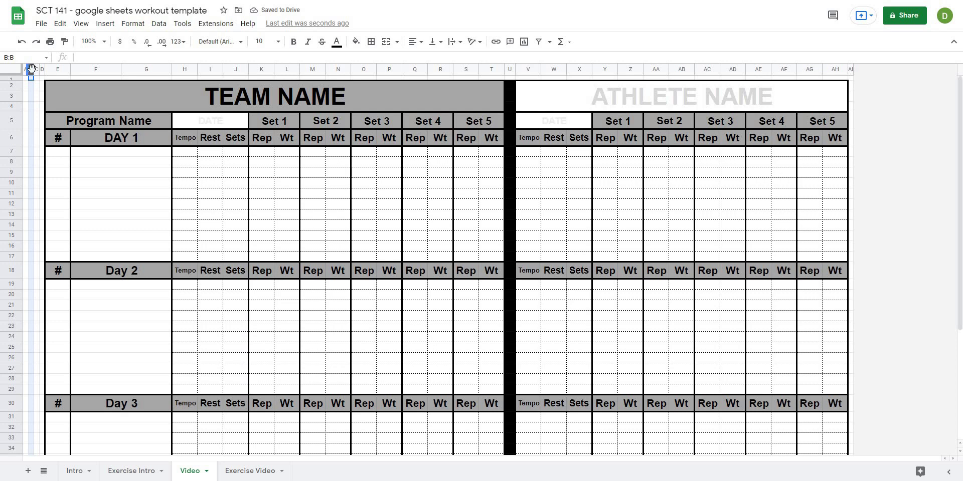
ctrl+click(36, 69)
drag(40, 69, 88, 69)
click(296, 212)
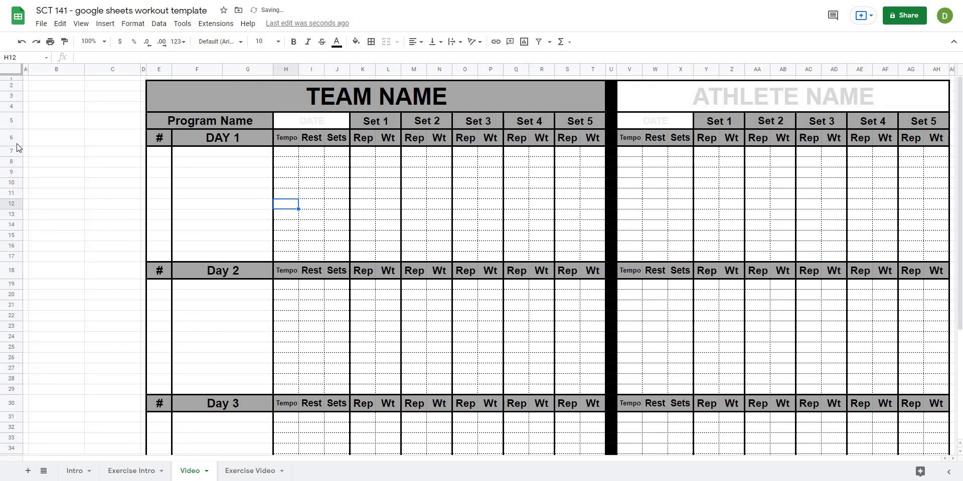
Step: Enter the headers "Category" in B6 and "Selected" in C6
click(69, 138)
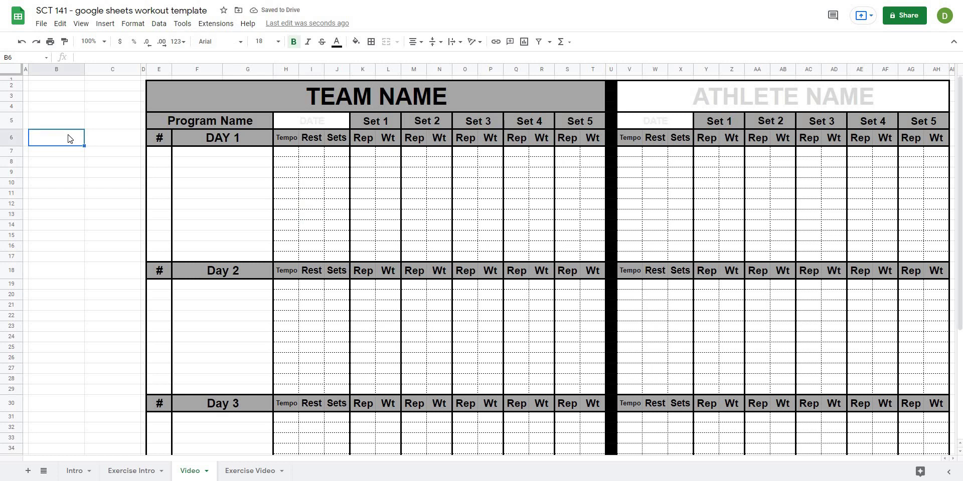
text(Category)
key(Tab)
text(Selected)
key(Return)
click(101, 176)
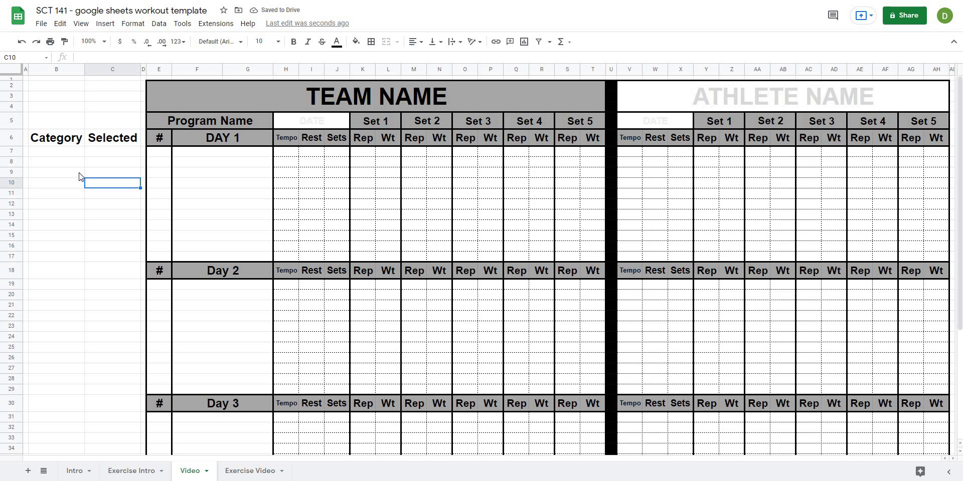
Step: Format the headers in B6:C6 with the custom red fill and white text
drag(54, 139, 110, 140)
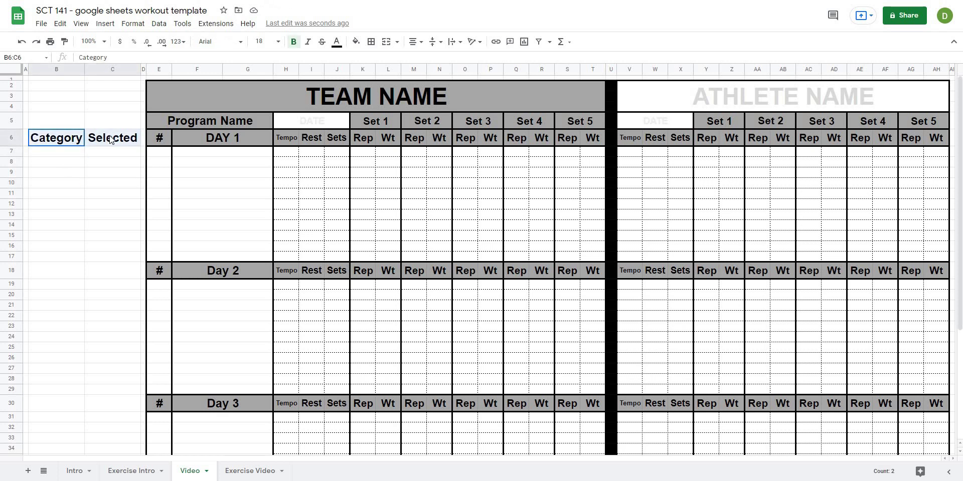
click(355, 42)
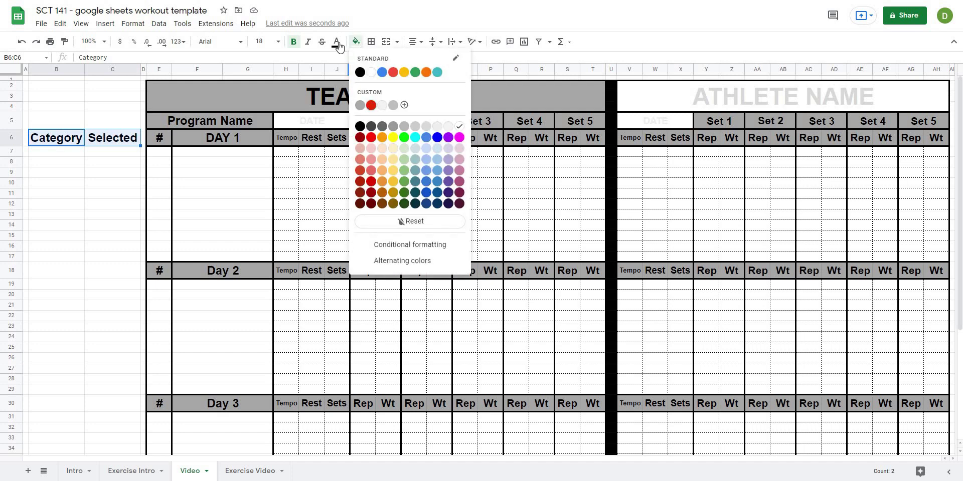
click(371, 105)
click(336, 41)
click(353, 73)
click(300, 204)
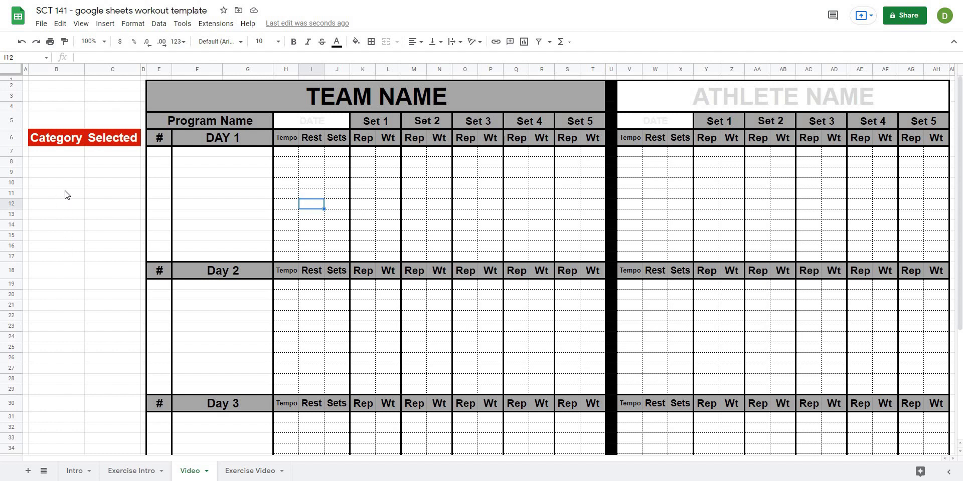
Step: Insert checkboxes in C7:C17 under the Selected header for the Day 1 rows
click(11, 152)
click(113, 153)
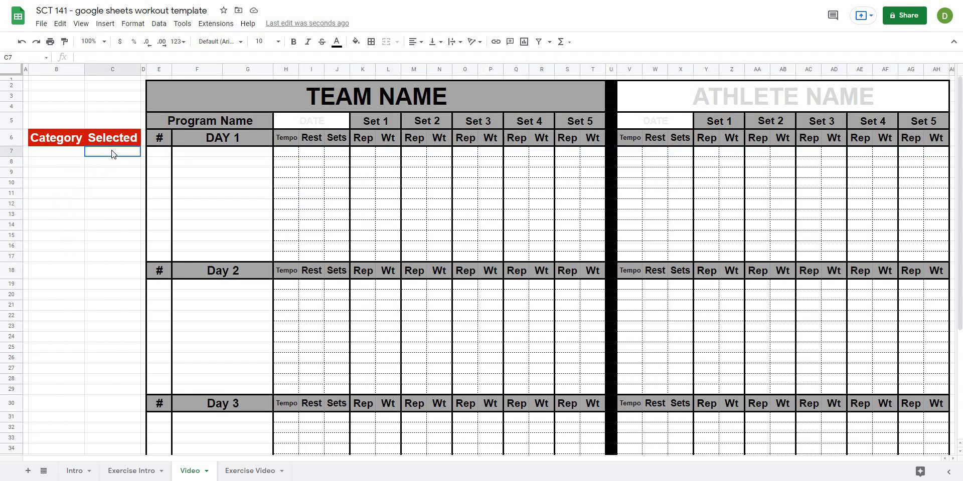
shift+click(100, 259)
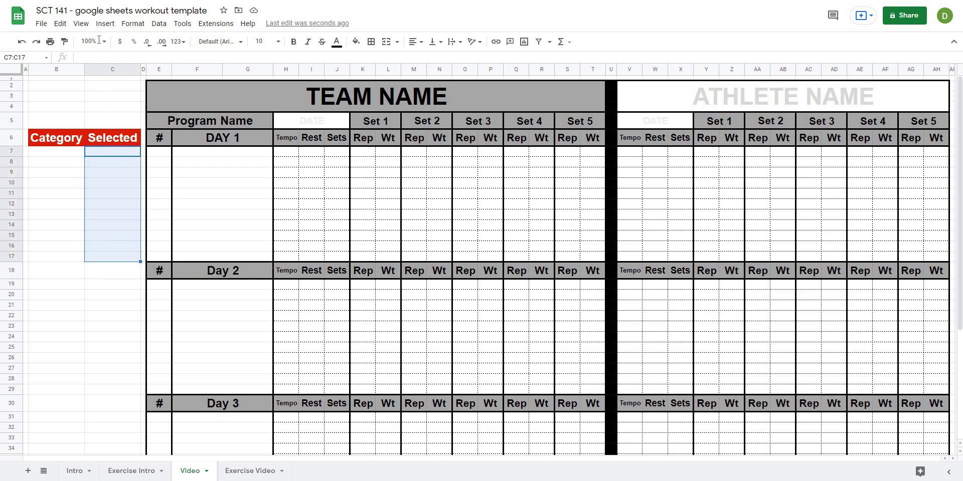
click(106, 27)
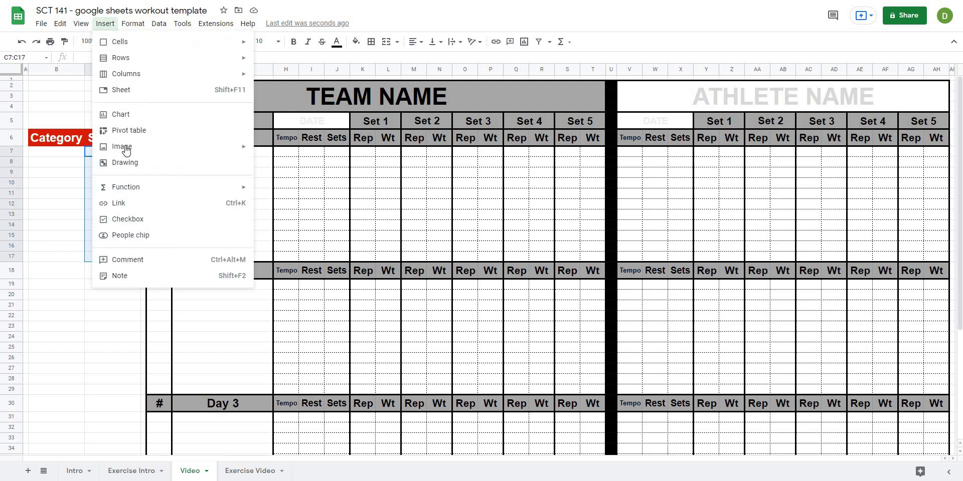
click(128, 219)
click(71, 225)
Step: Try out the checkboxes in C7 and C8 by ticking and clearing them
click(112, 151)
click(113, 161)
key(Down)
key(ctrl+z)
key(ctrl+z)
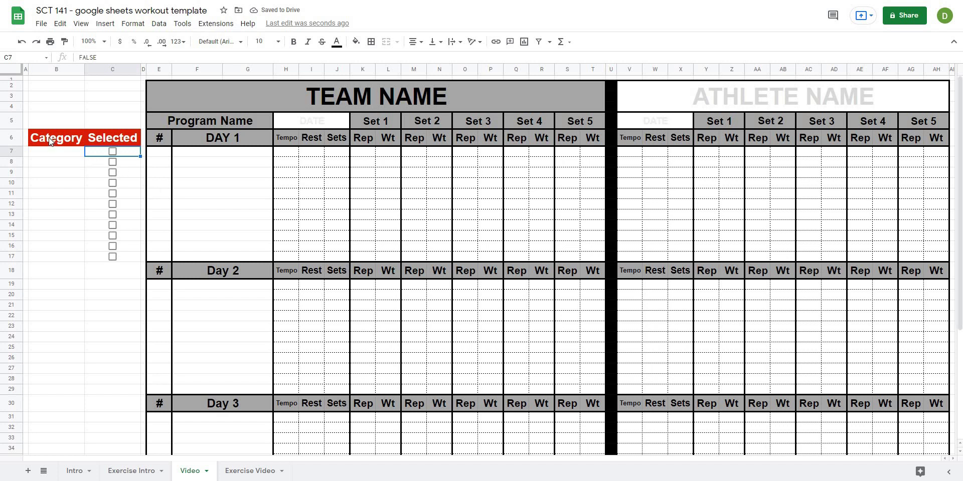
click(112, 152)
key(Return)
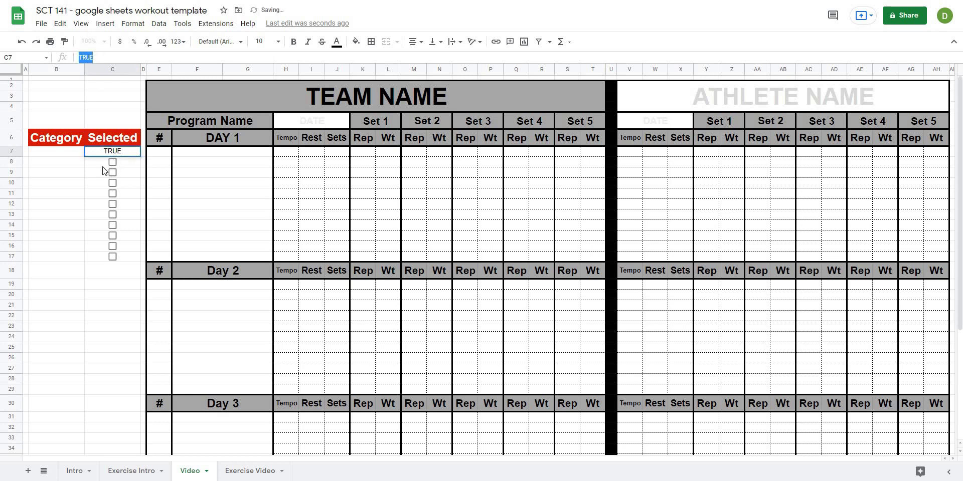
key(Escape)
key(space)
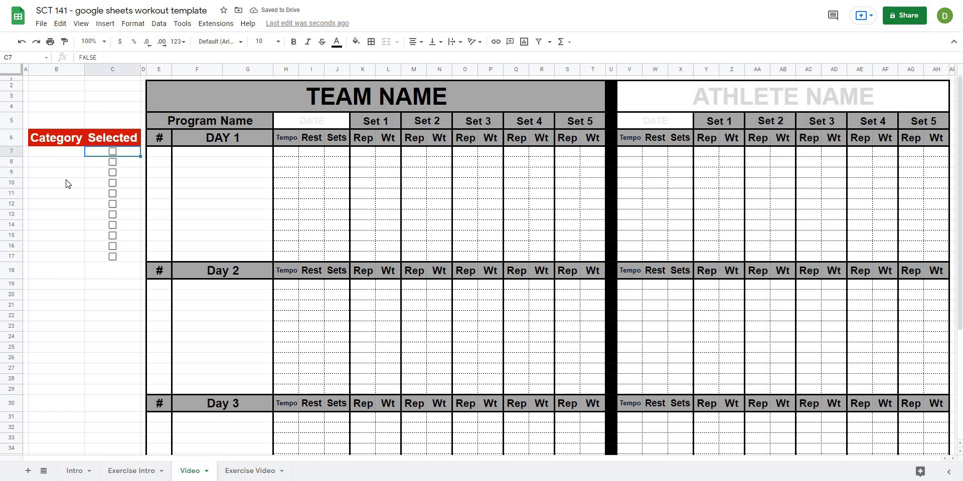
click(113, 151)
click(113, 160)
click(113, 151)
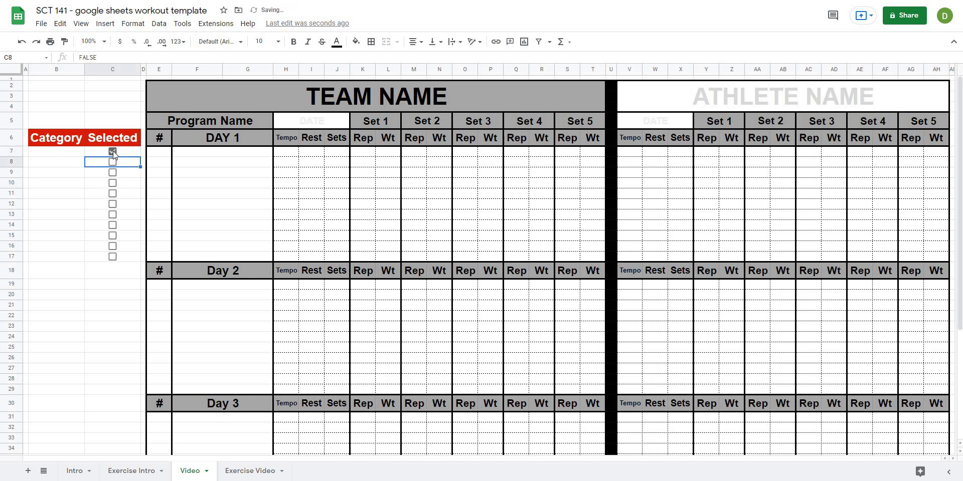
click(57, 152)
click(204, 156)
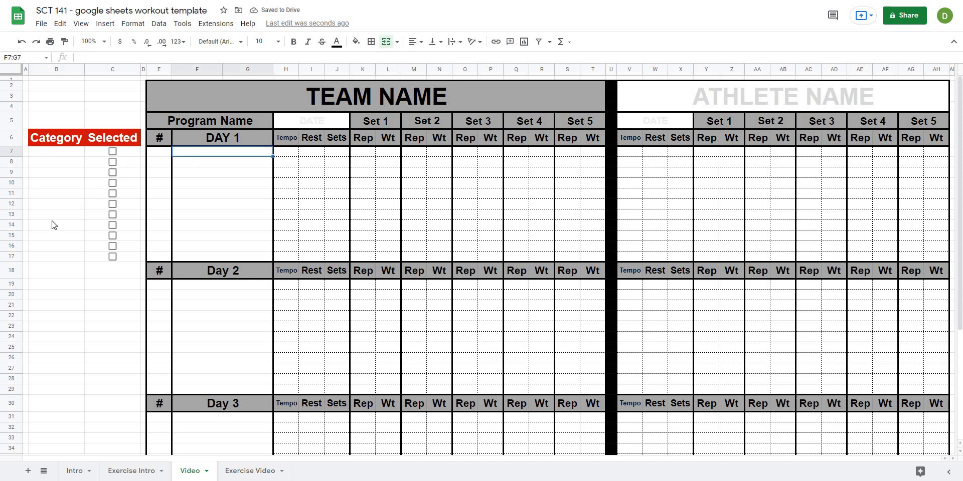
drag(53, 138, 97, 256)
click(89, 249)
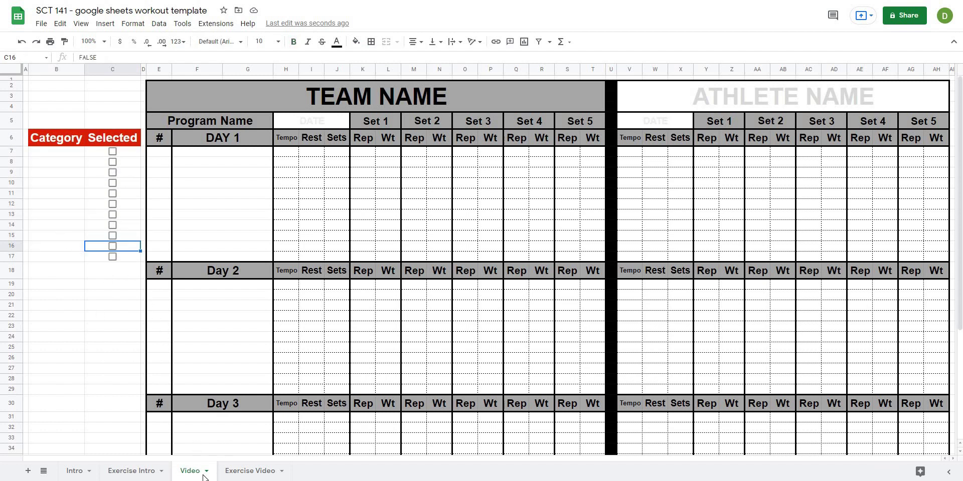
Step: Open the Exercise Video sheet and examine its Exercise Name, Category choices and Selected columns
click(234, 473)
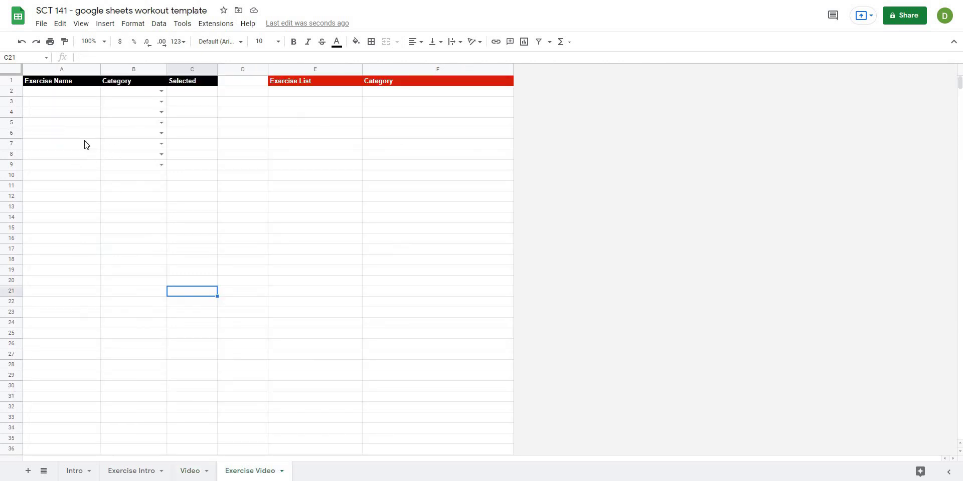
click(48, 84)
click(47, 95)
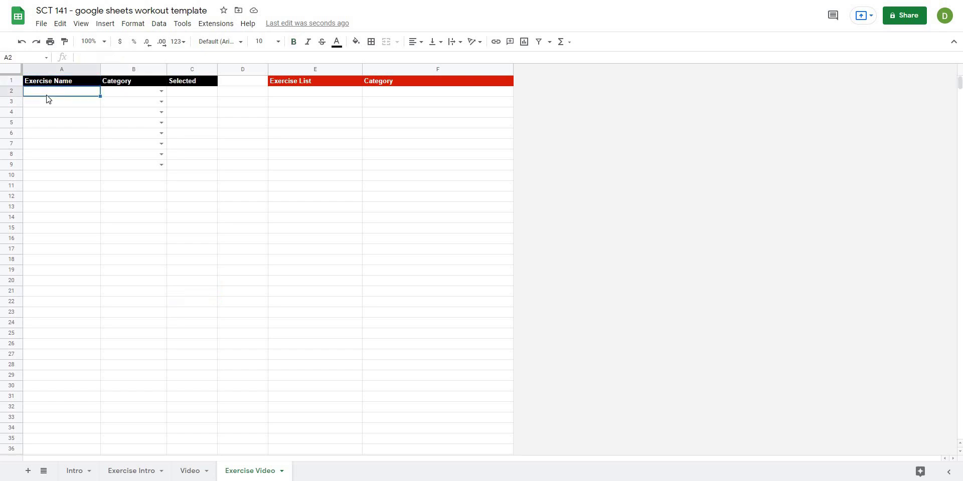
click(161, 91)
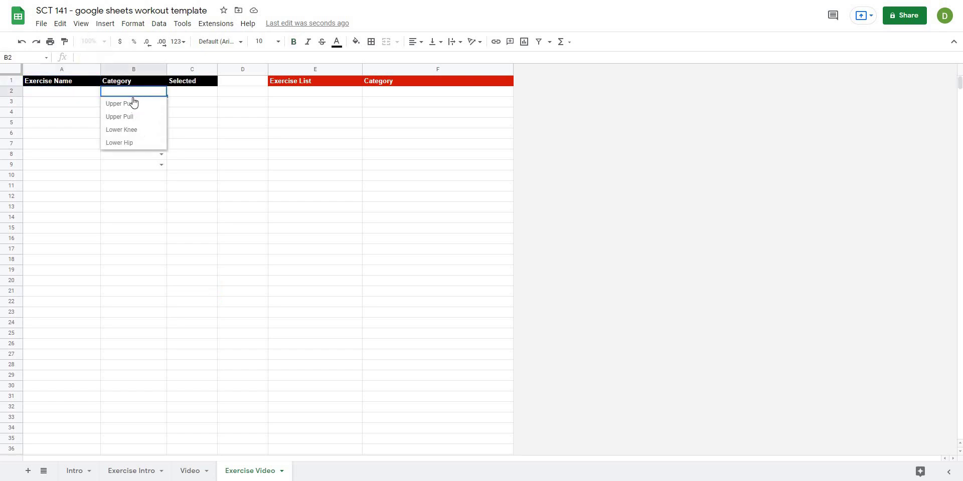
click(253, 152)
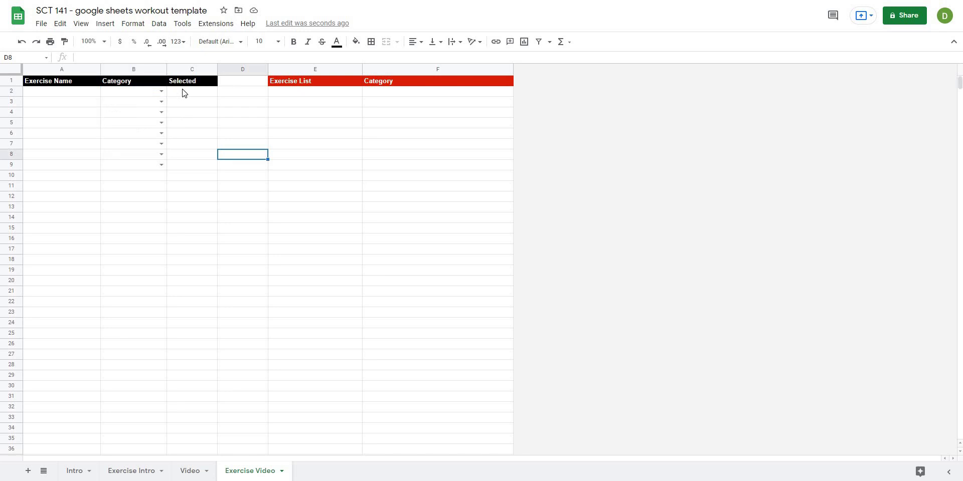
click(184, 93)
shift+click(190, 175)
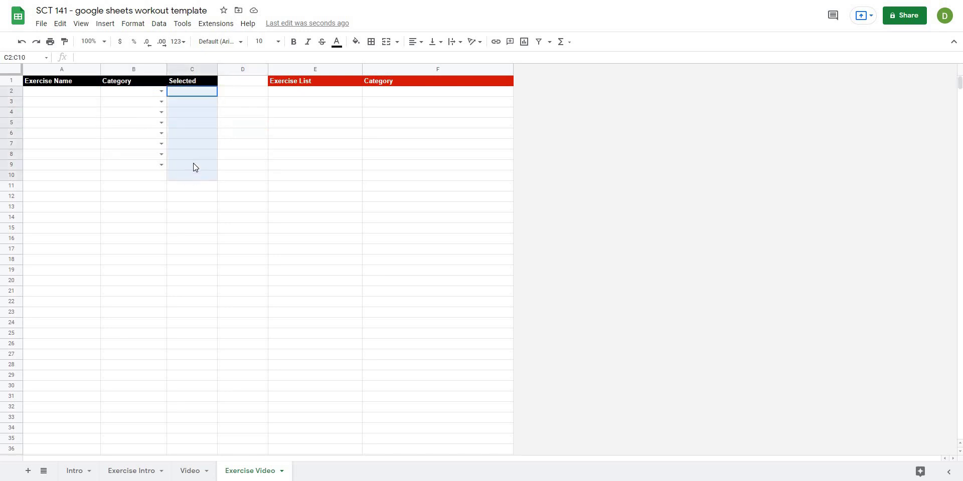
click(262, 188)
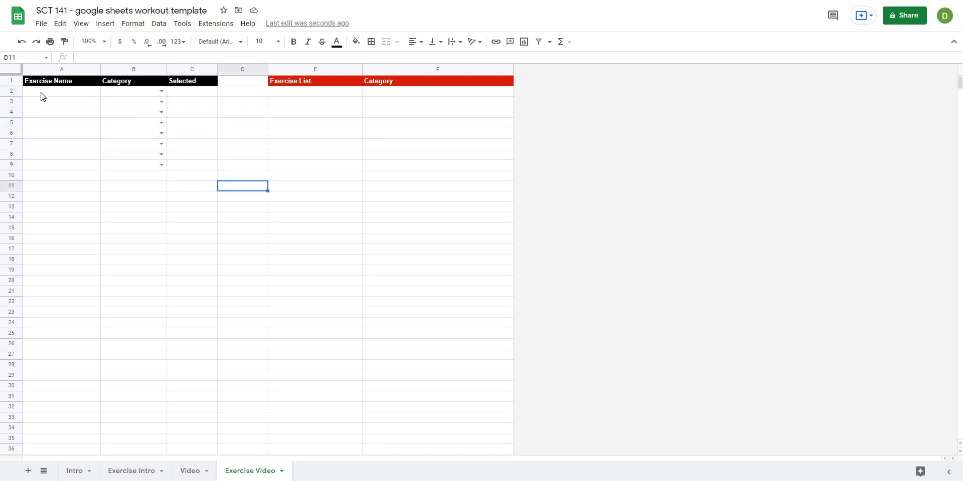
Step: List the exercises Bench Press, Pushups, Lat Pull Down and Chin Ups in A2:A5
click(43, 95)
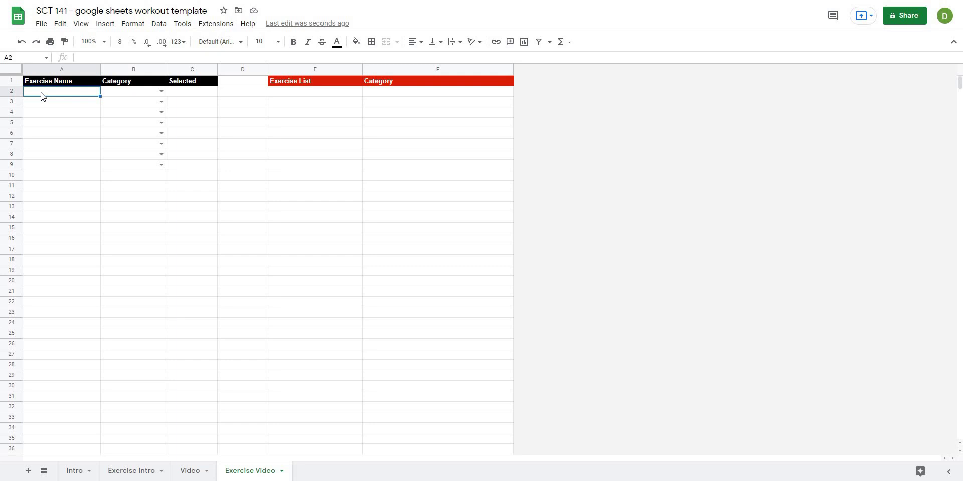
text(Bench Press)
key(Return)
text(Pushups)
key(Return)
text(Lat PO)
key(BackSpace)
text(ull Down)
key(Return)
text(Chin Ups)
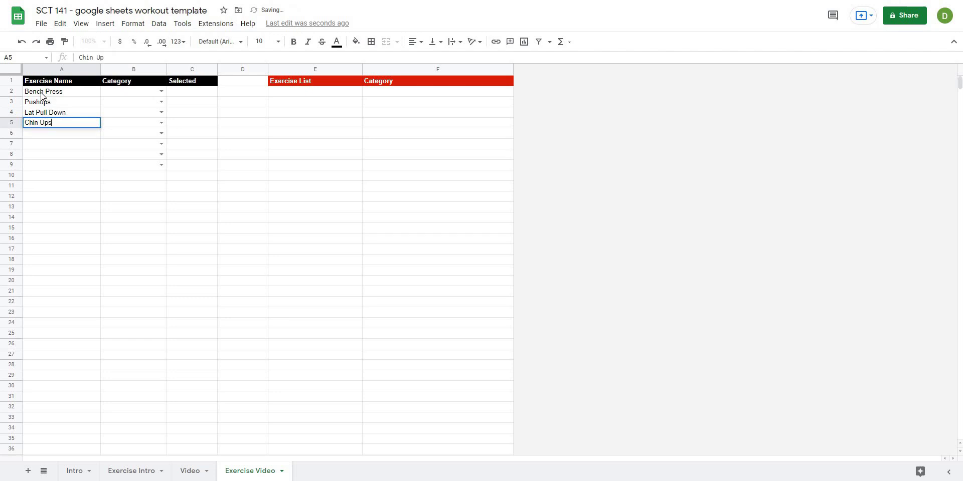
key(Return)
Step: Add the exercises Back Squat, Front Squat, Hamstring Curl and RDL in A6:A9
text(Ba)
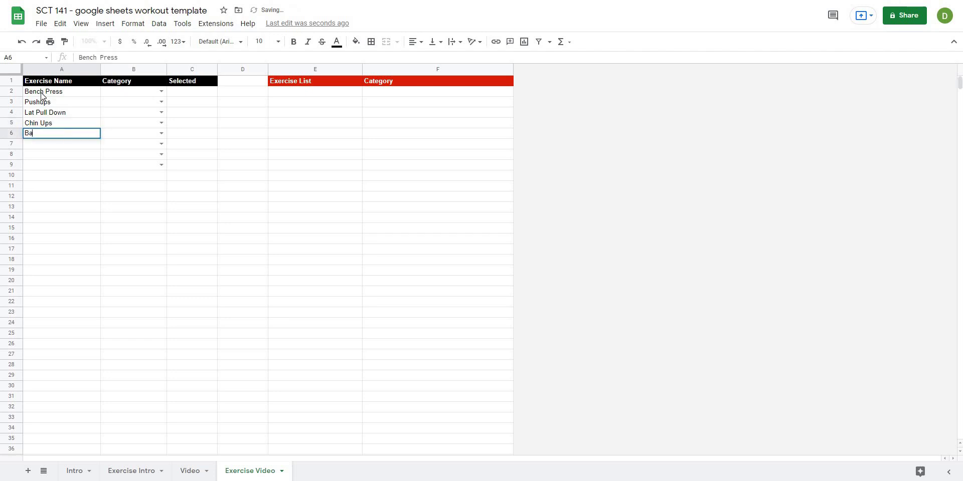
text(ck Squat)
key(Return)
text(Fonnt Squat)
key(Return)
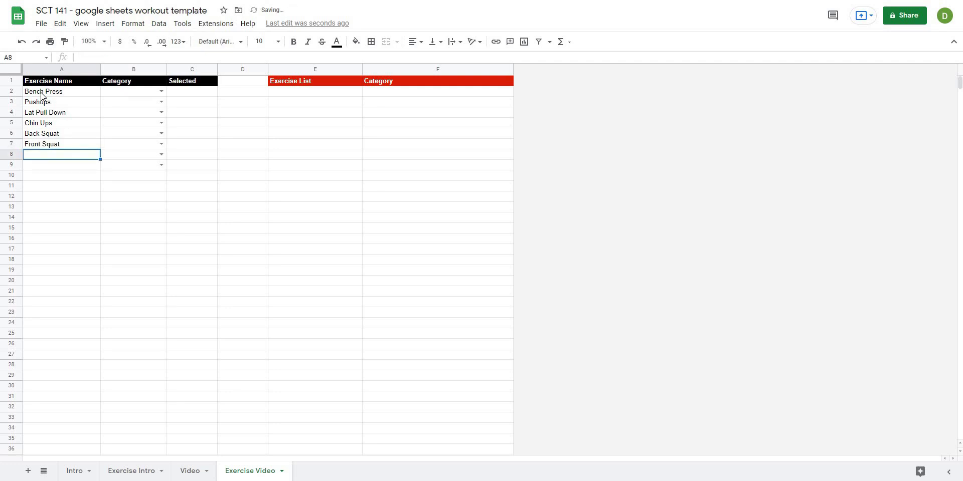
text(Hamstring Curl)
key(Return)
text(RDL)
key(Return)
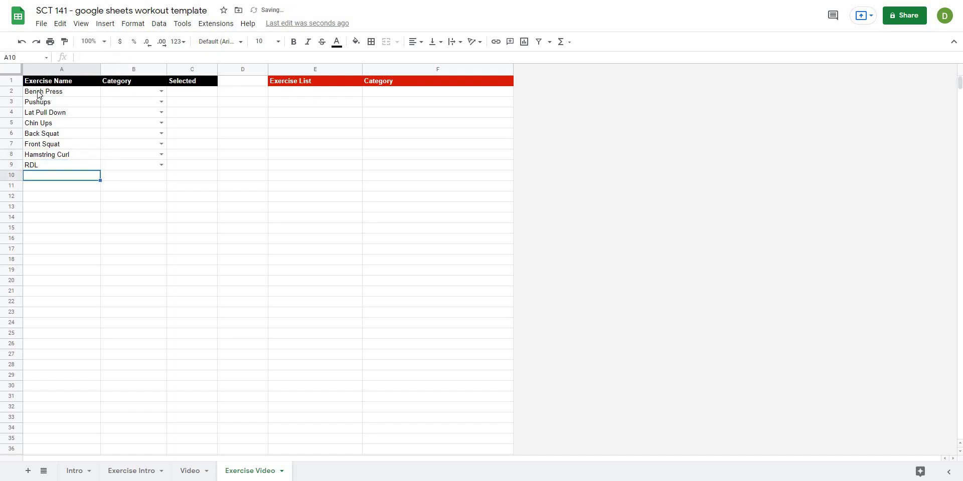
drag(42, 92, 49, 169)
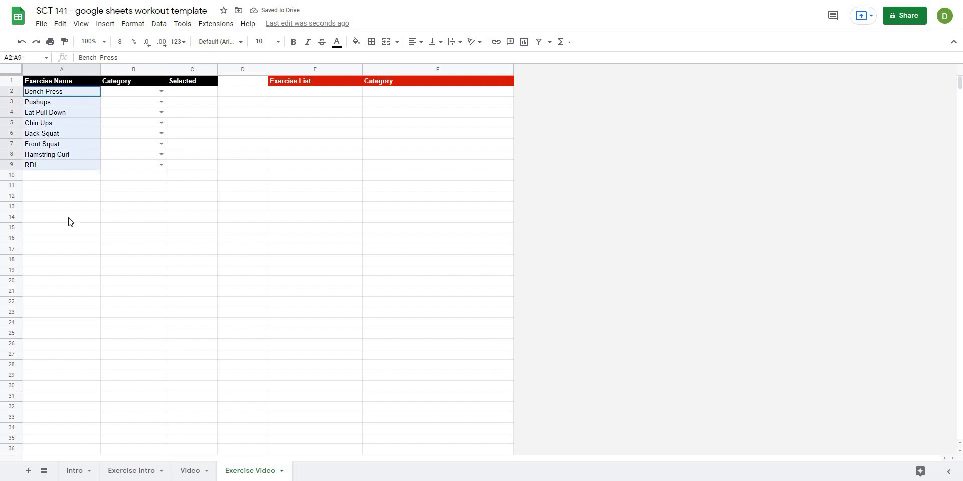
click(38, 217)
click(39, 167)
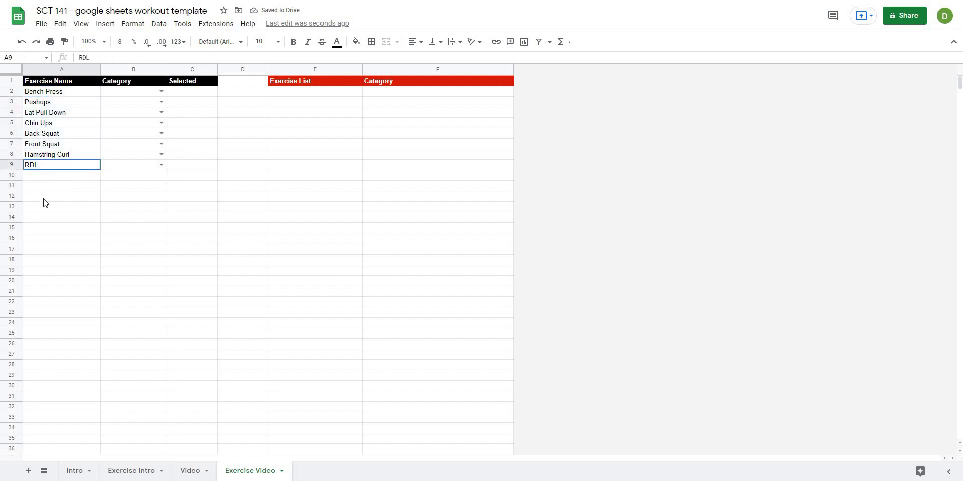
click(93, 240)
Step: Check the Category choices in B2 and examine the data validation list applied to B2:B9
click(161, 91)
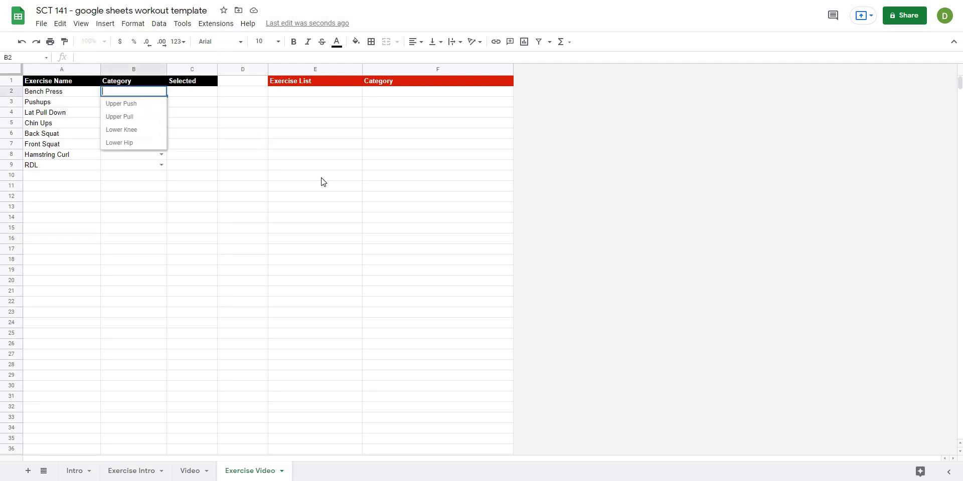
click(322, 178)
click(236, 251)
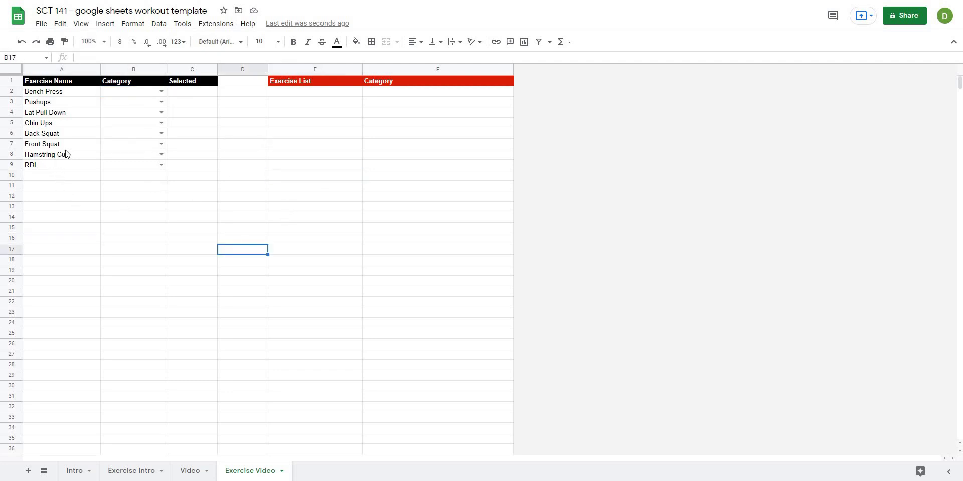
drag(123, 95, 126, 173)
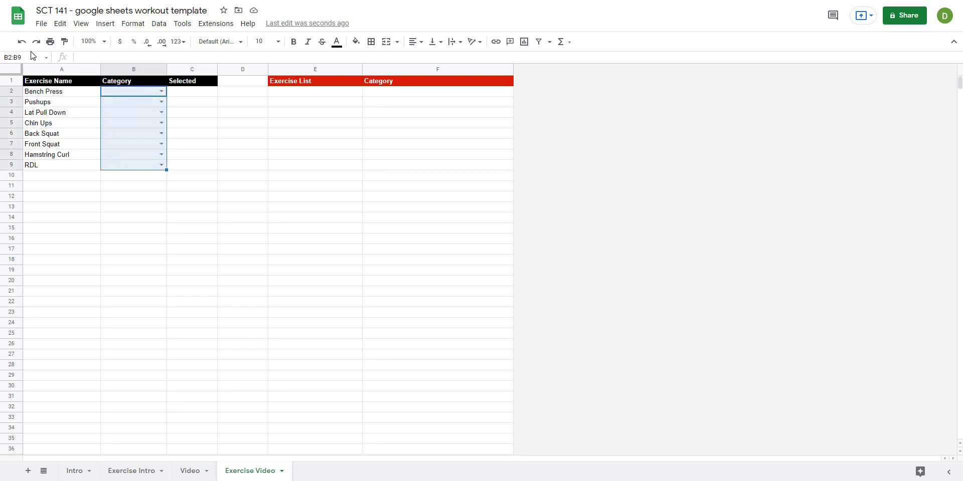
click(158, 25)
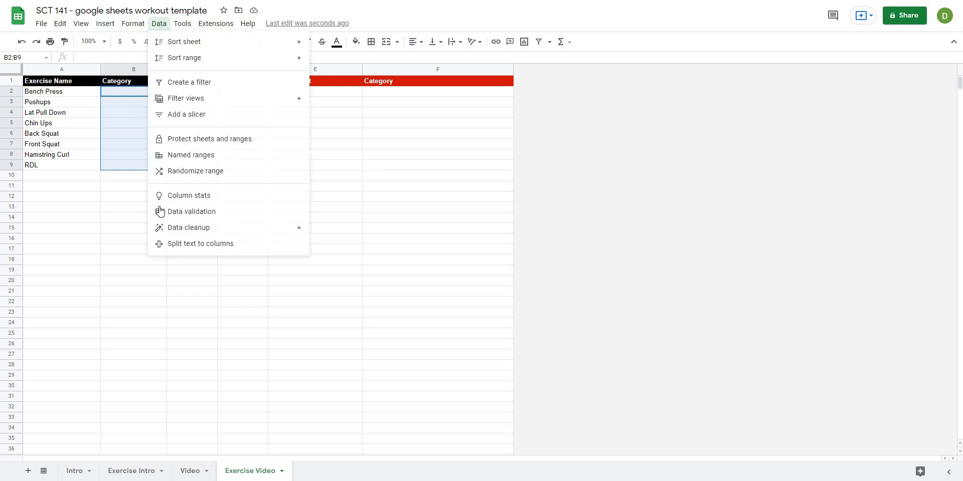
key(Return)
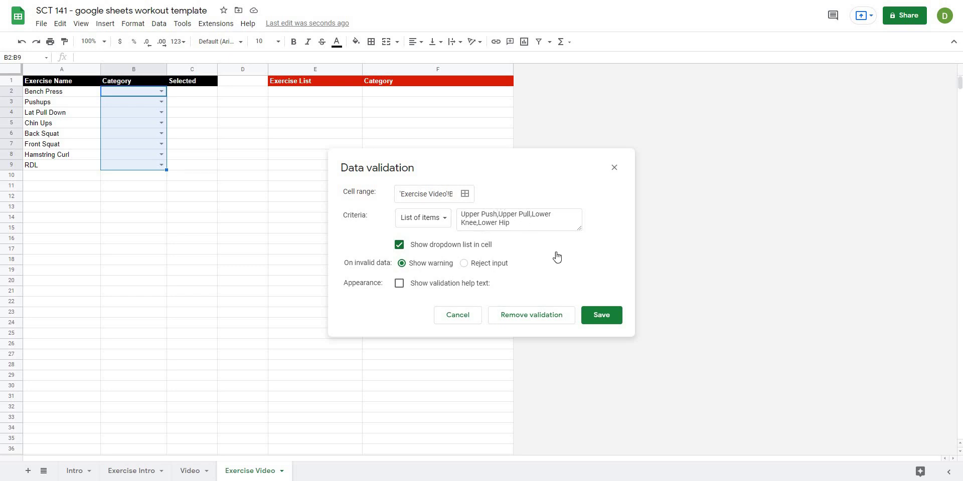
Step: Set the Category of Bench Press and Pushups to Upper Push, and of Lat Pull Down and Chin Ups to Upper Pull
click(162, 92)
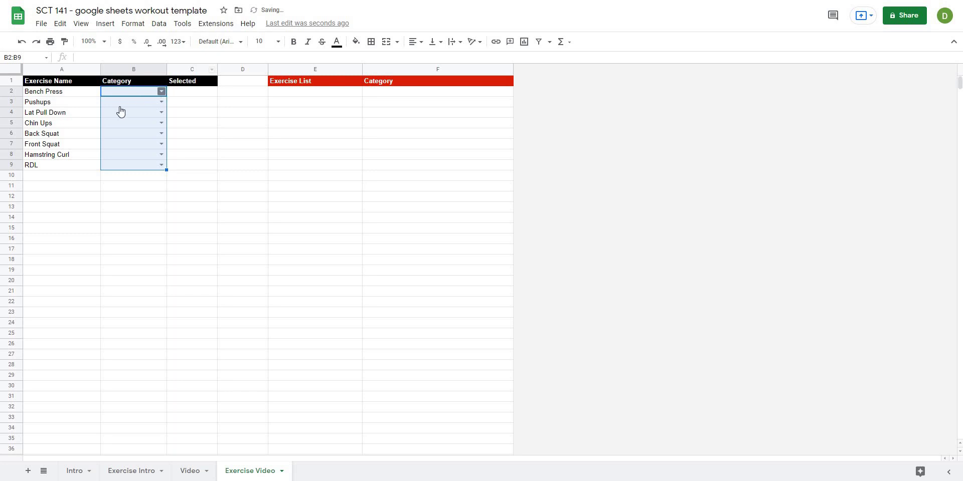
click(286, 156)
click(162, 92)
click(116, 105)
click(162, 102)
click(161, 113)
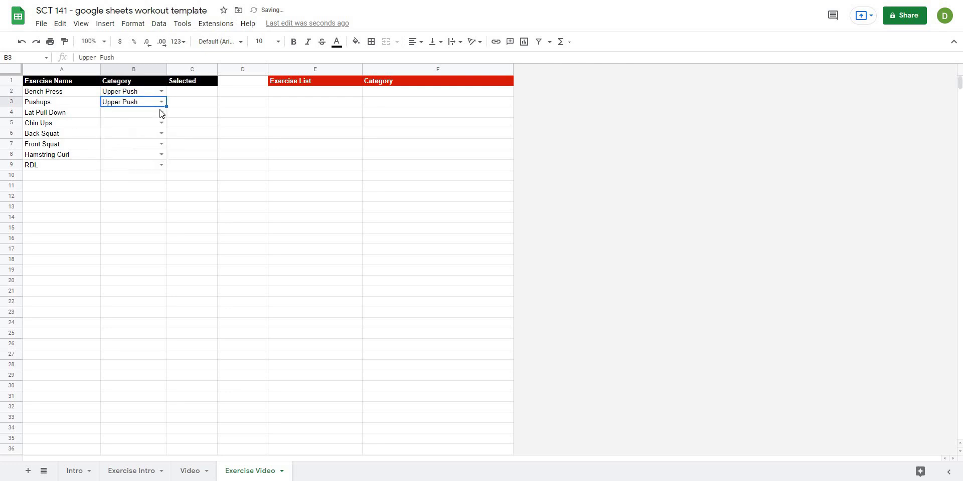
click(160, 113)
click(145, 136)
click(161, 123)
click(147, 148)
Step: Set the Category of Back Squat and Front Squat to Lower Knee, and of Hamstring Curl and RDL to Lower Hip
click(162, 134)
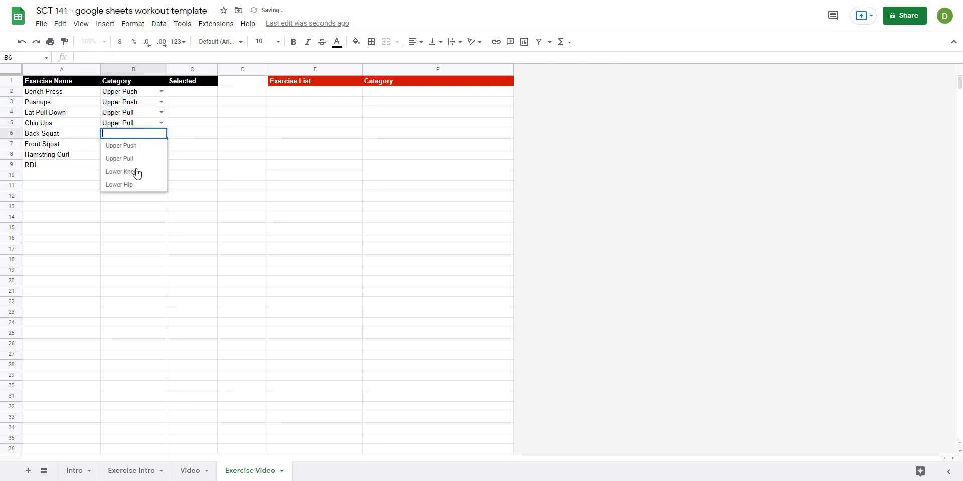
click(135, 173)
click(162, 144)
click(131, 182)
click(161, 154)
click(134, 205)
click(161, 165)
click(133, 217)
click(214, 208)
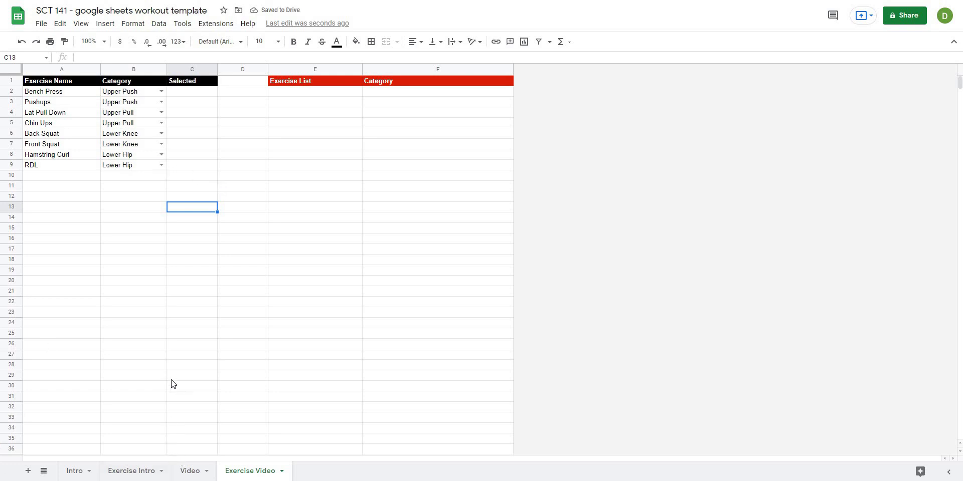
Step: In B7 of the Video sheet, list the distinct categories with =unique('Exercise Video'!B2:B)
click(194, 473)
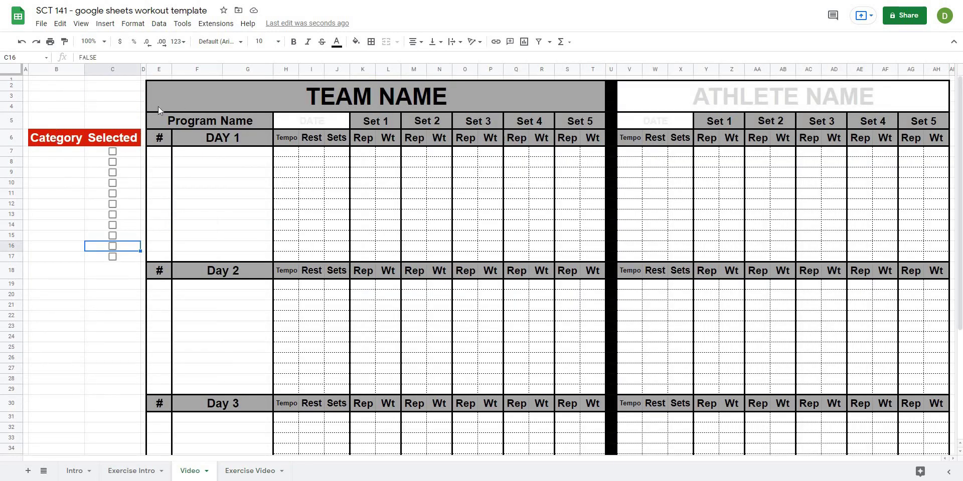
click(81, 208)
click(49, 153)
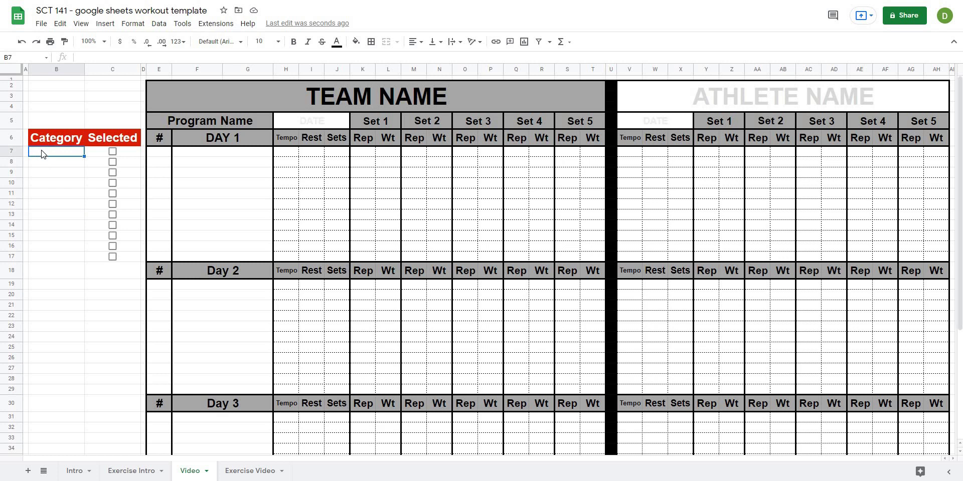
text(=uniqu)
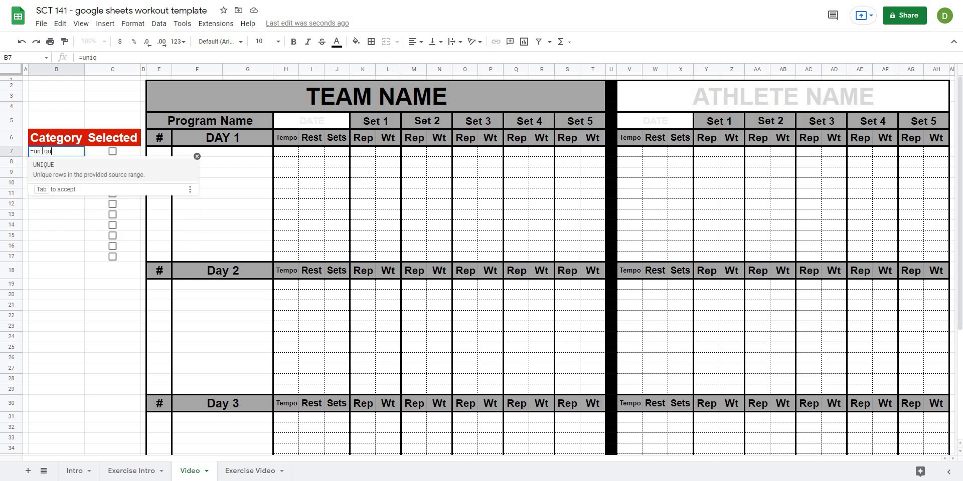
text(e()
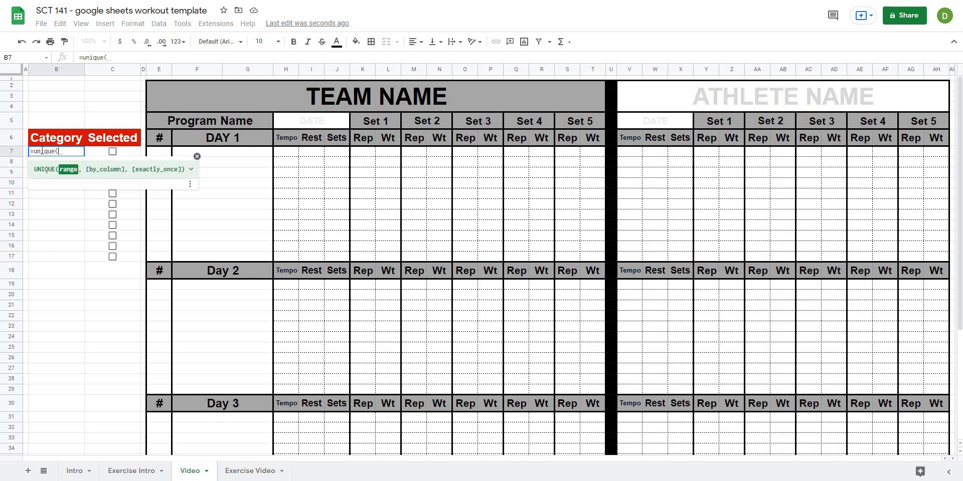
click(254, 471)
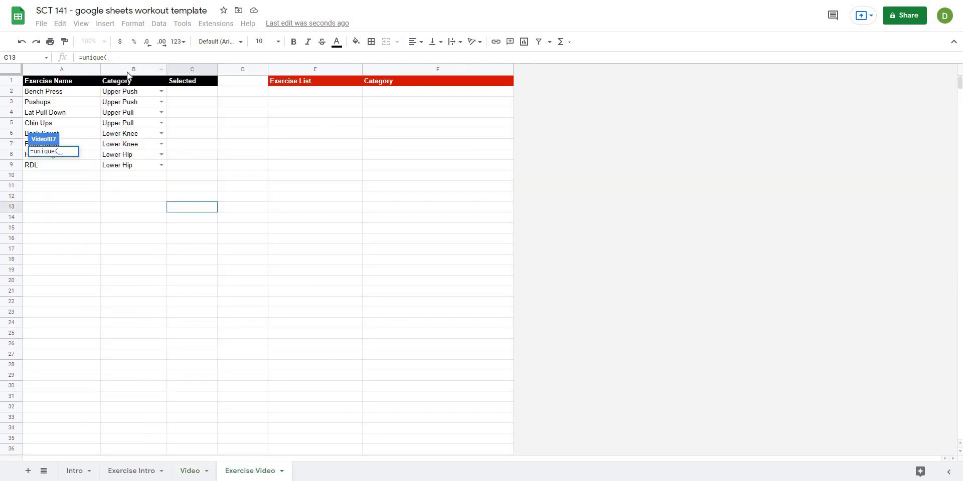
click(128, 70)
click(182, 55)
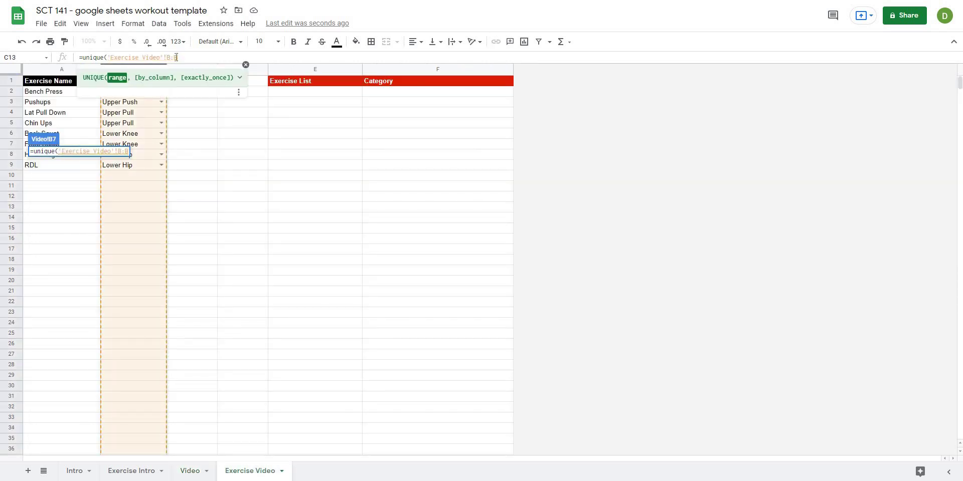
text(2:B))
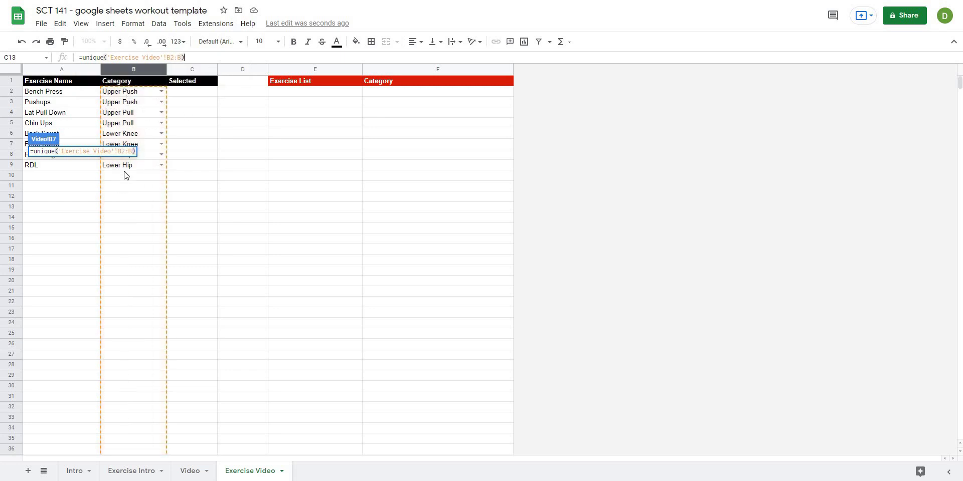
key(Return)
click(55, 203)
drag(51, 152, 51, 173)
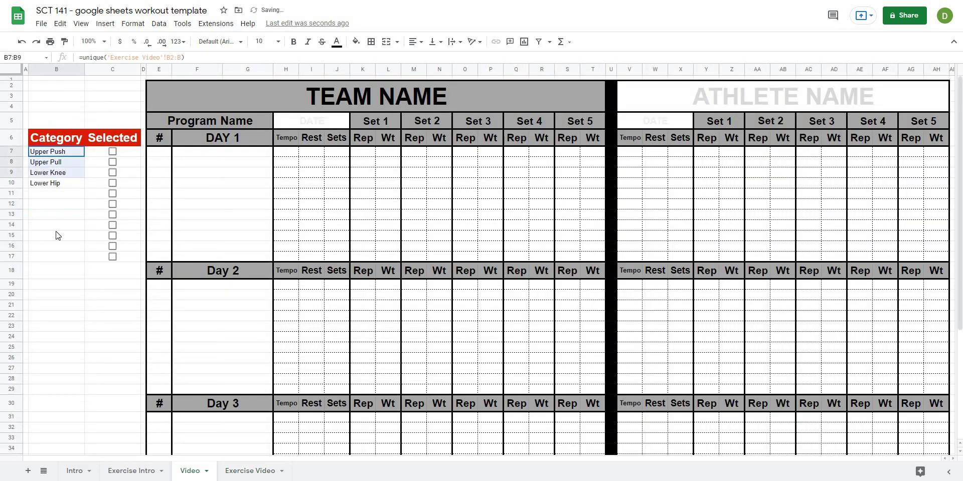
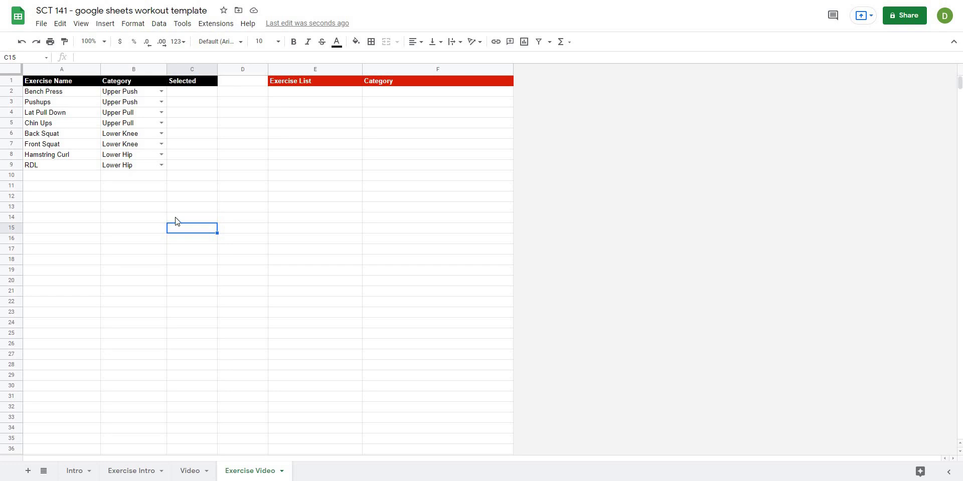
Step: In Selected cell C2 of the Exercise Video sheet, begin a MATCH formula with search key B2 and a nested FILTER as its range
click(187, 94)
drag(196, 151, 196, 173)
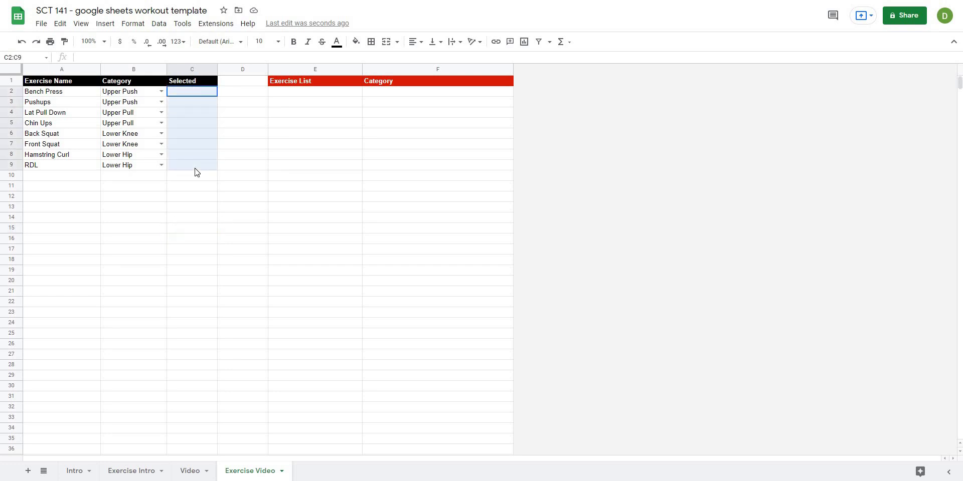
click(173, 239)
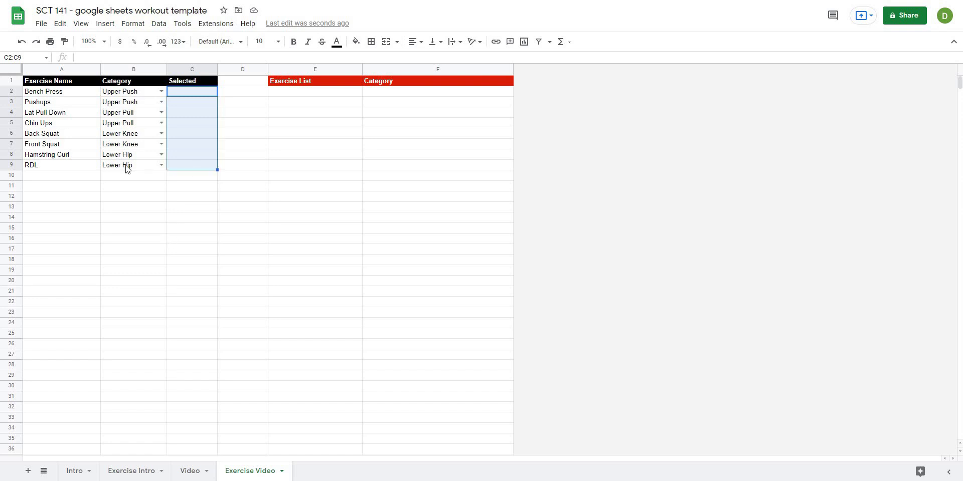
click(176, 95)
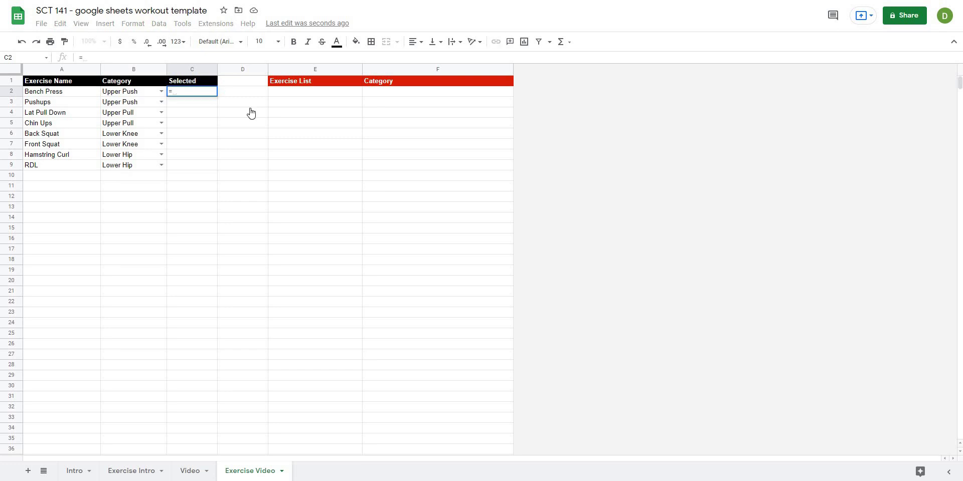
text(=match()
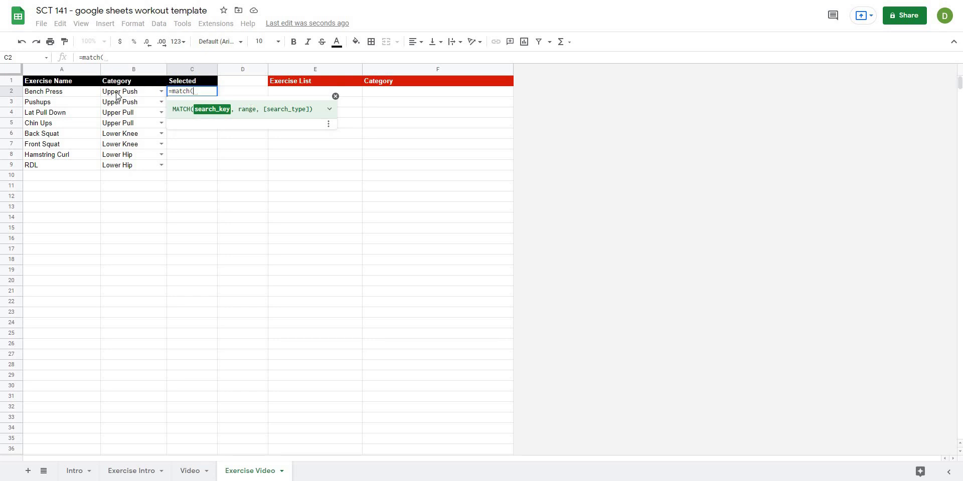
click(117, 95)
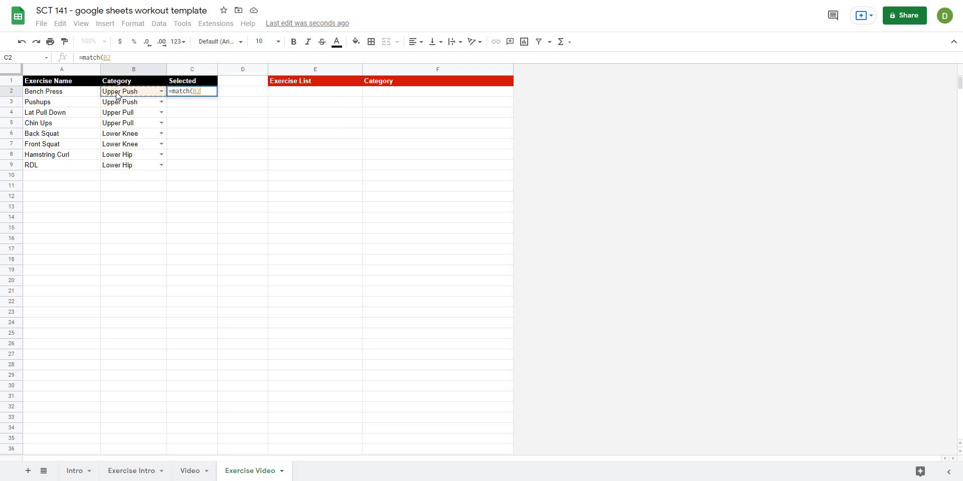
text(,)
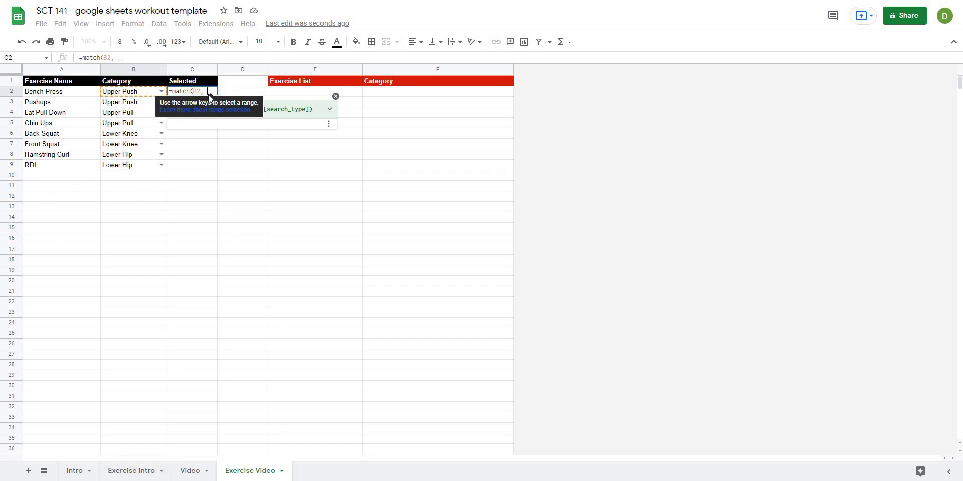
text(filt)
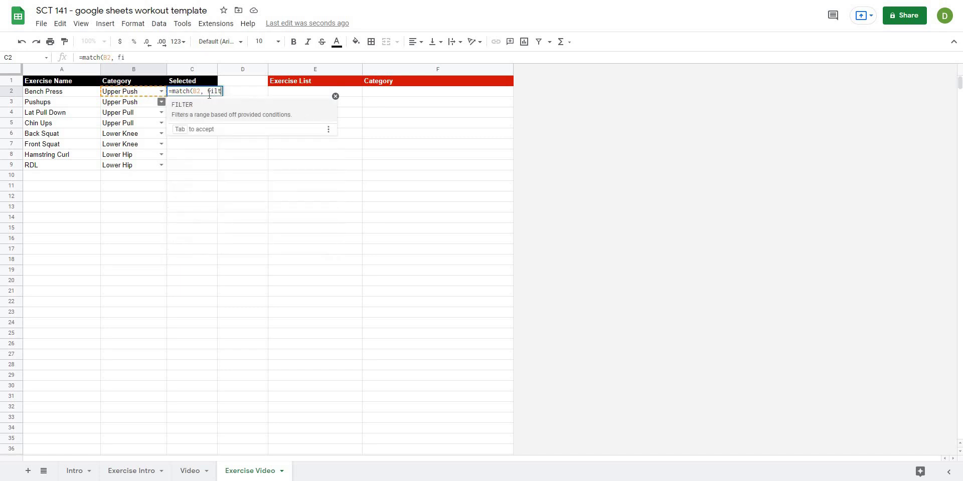
text(er()
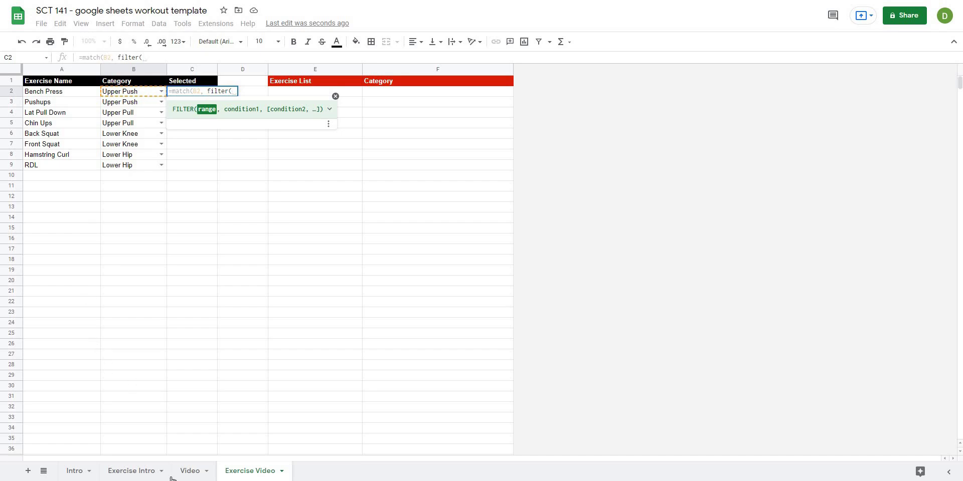
Step: Give the nested FILTER the Video sheet's category cells as the absolute range Video!$B$7:$B$17
click(185, 472)
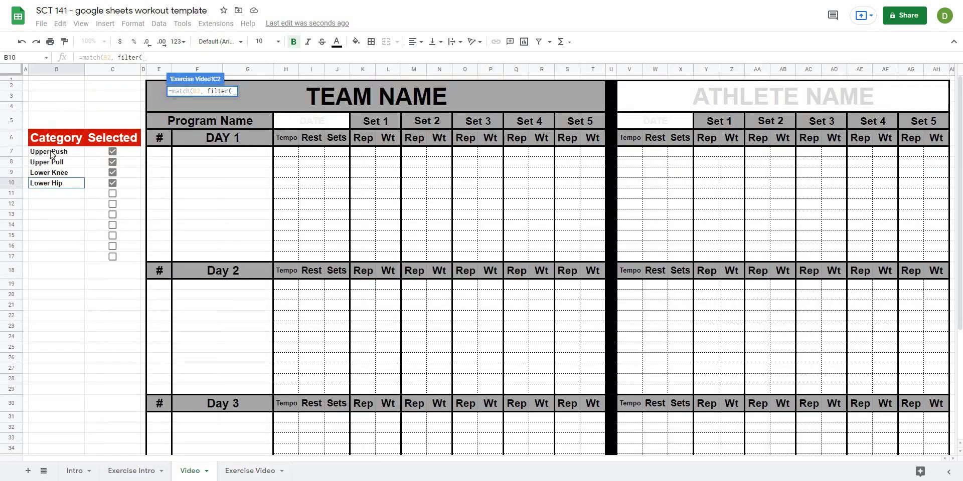
click(50, 153)
drag(57, 251, 62, 260)
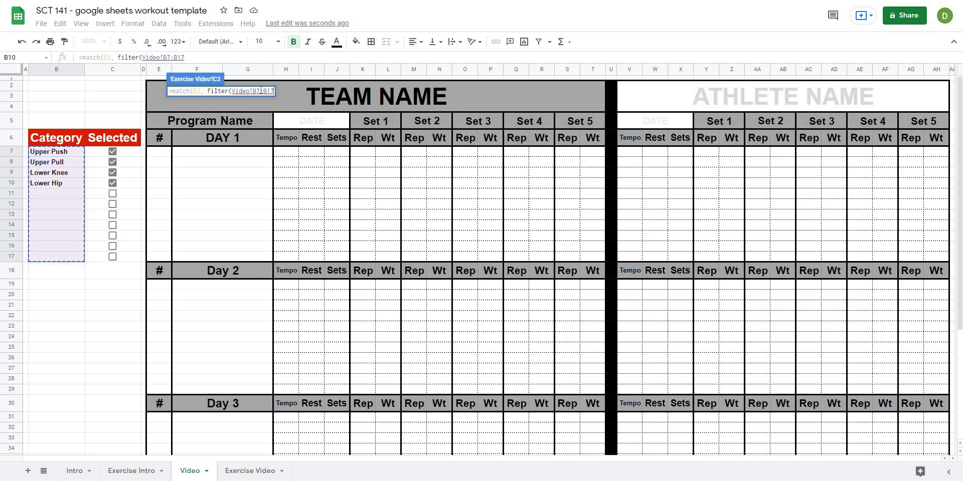
click(260, 91)
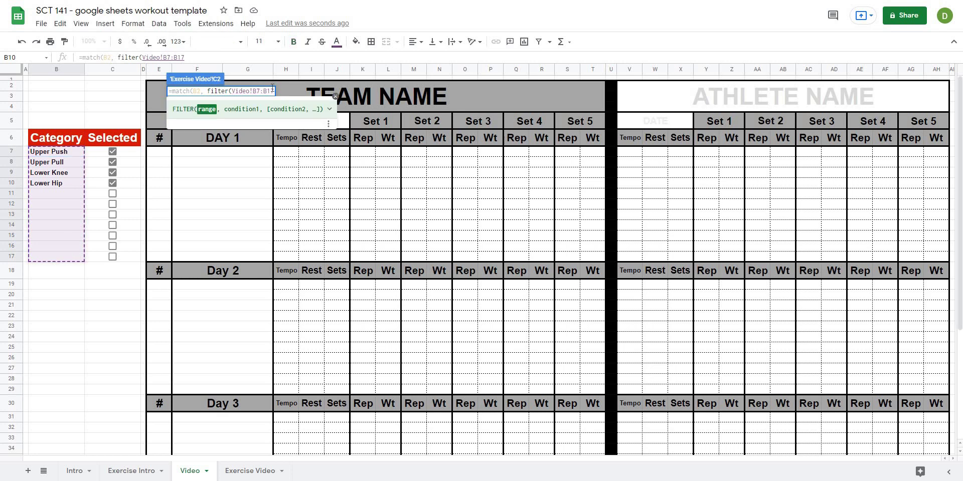
key(F4)
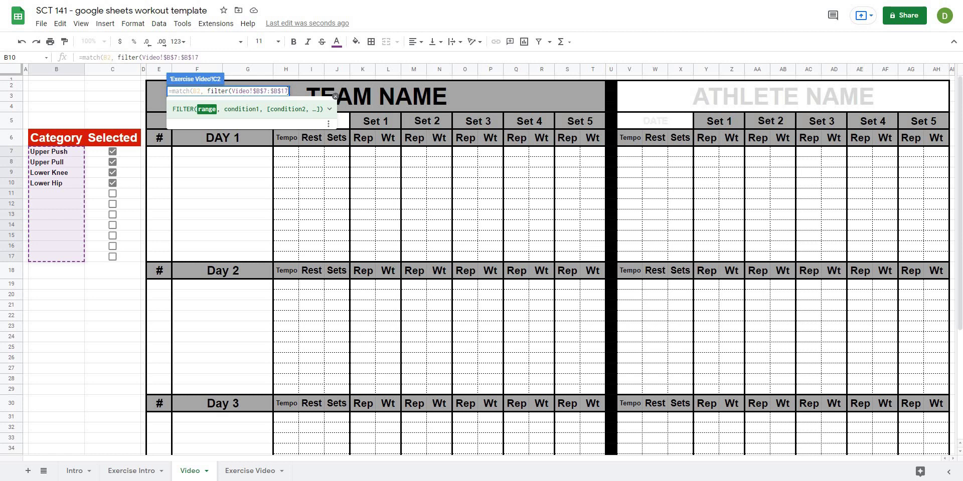
text(,)
Step: Use the checkbox cells Video!C7:C17 as the FILTER condition and complete the MATCH formula with search type false
click(133, 153)
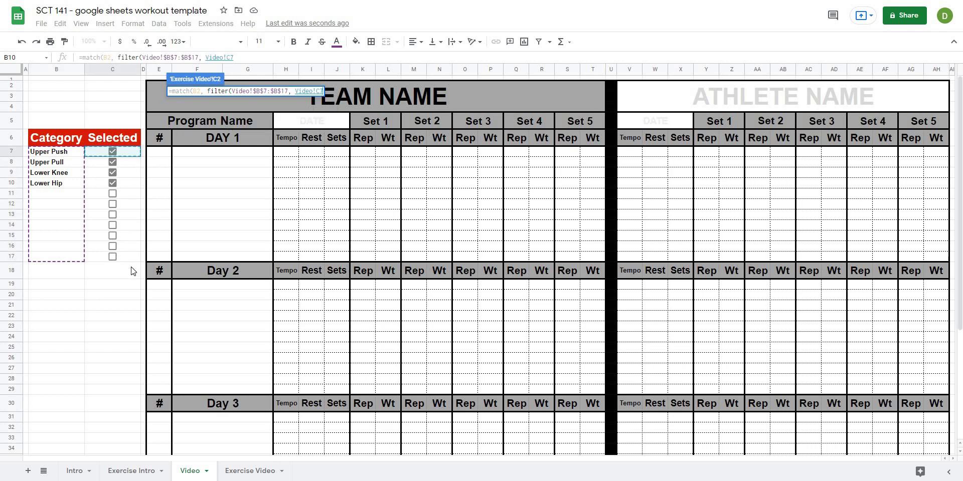
drag(133, 271, 133, 256)
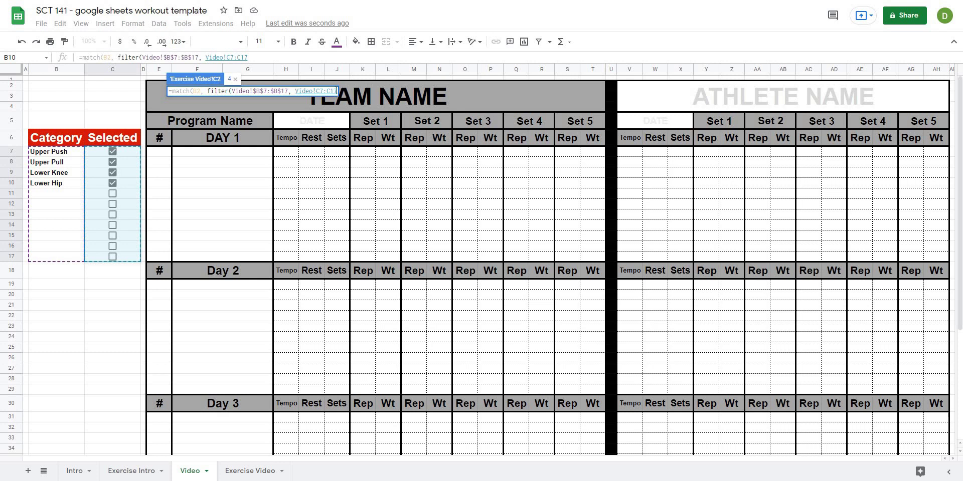
text())
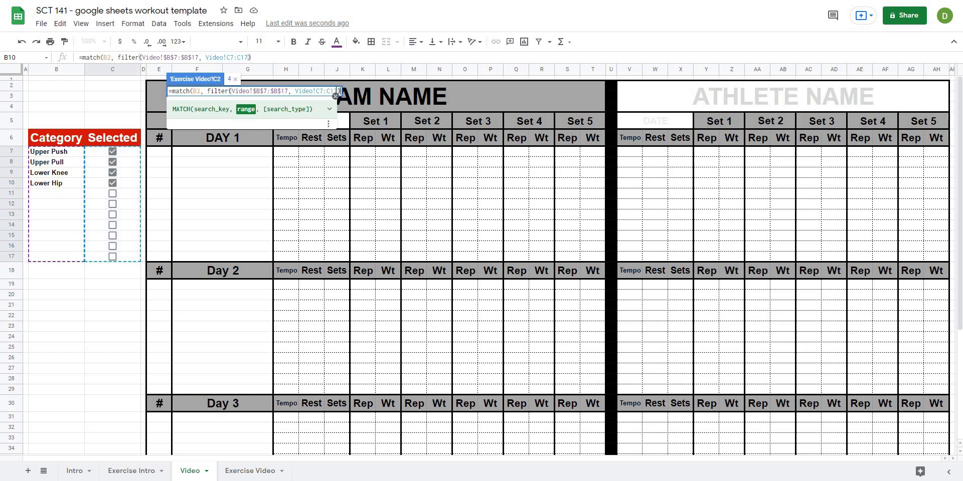
text(, false))
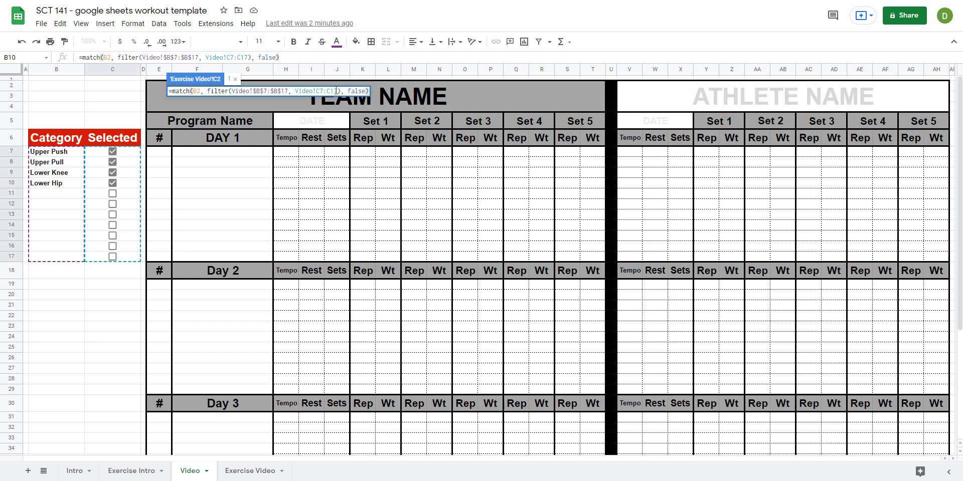
key(Return)
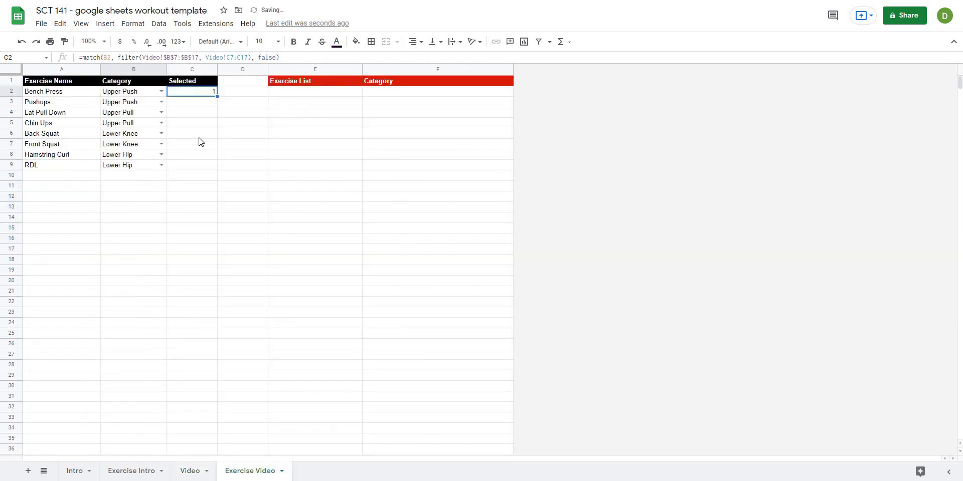
Step: Review the MATCH formula in C2, checking its search key, nested FILTER range and search type
click(198, 92)
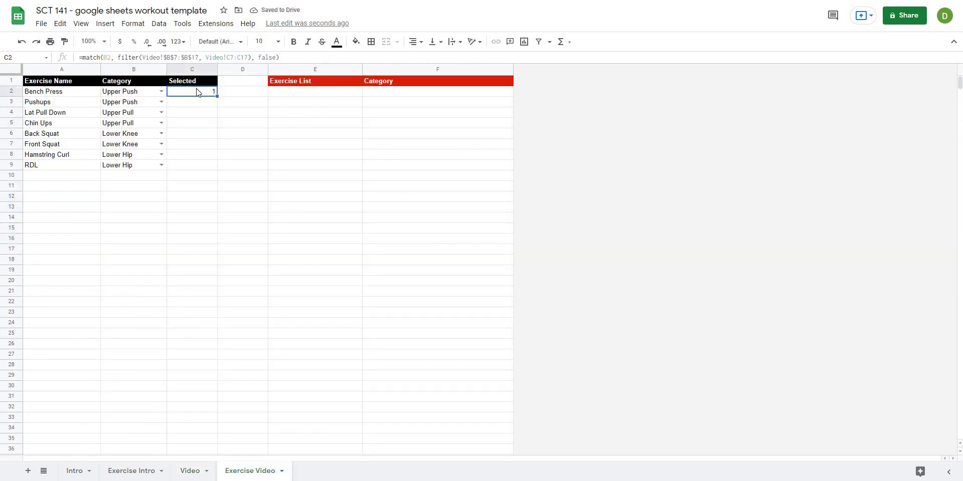
click(116, 58)
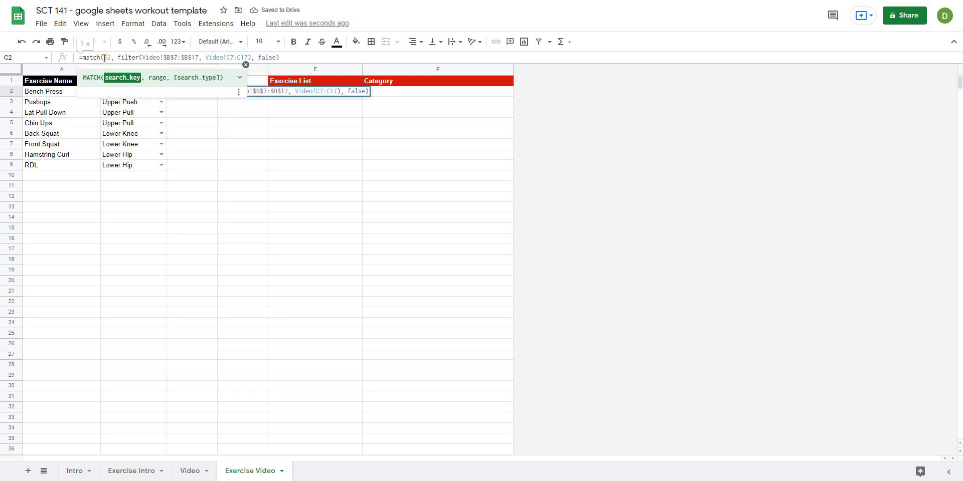
double_click(106, 58)
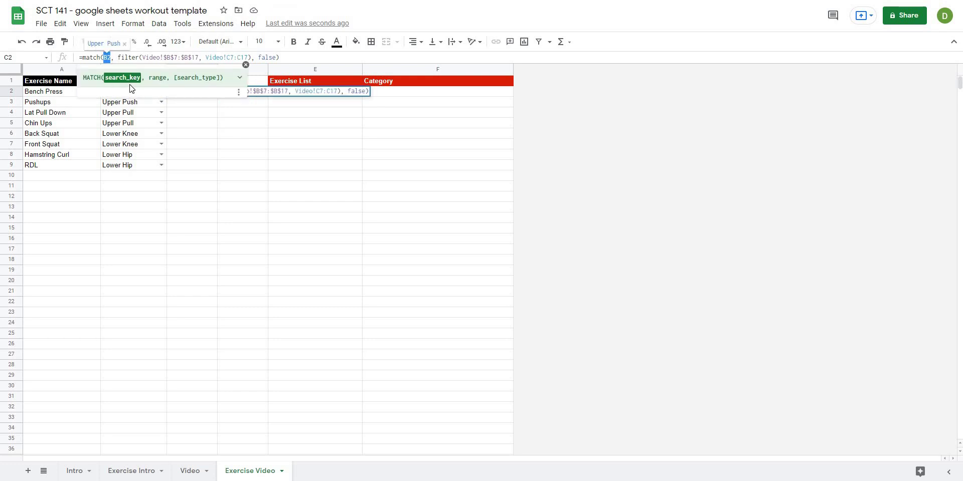
click(246, 65)
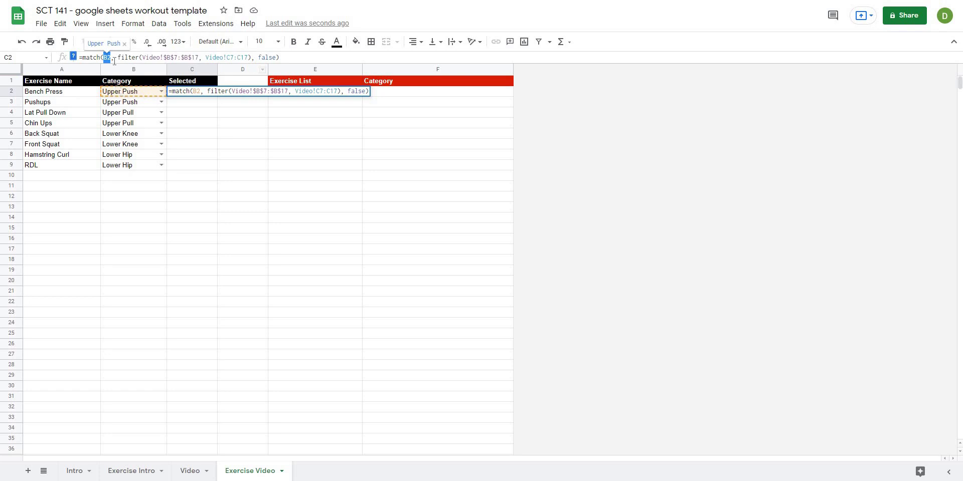
drag(118, 57, 253, 57)
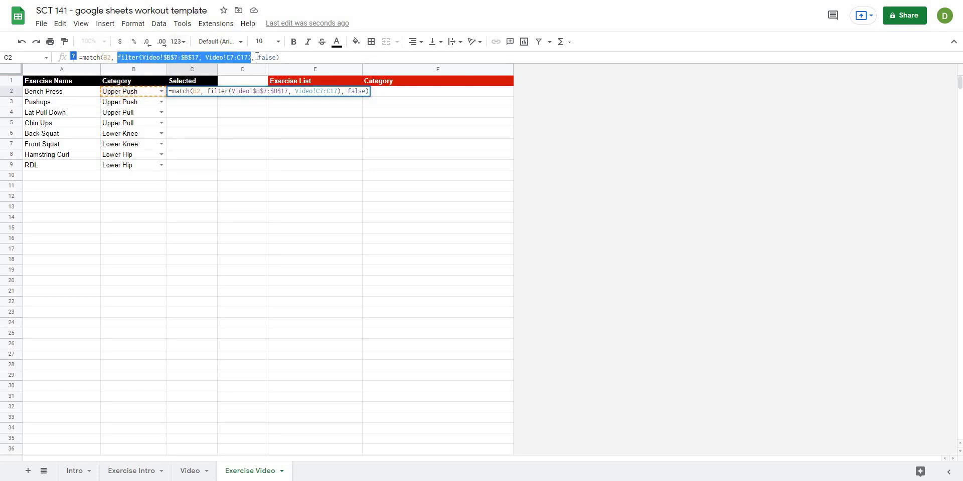
double_click(261, 57)
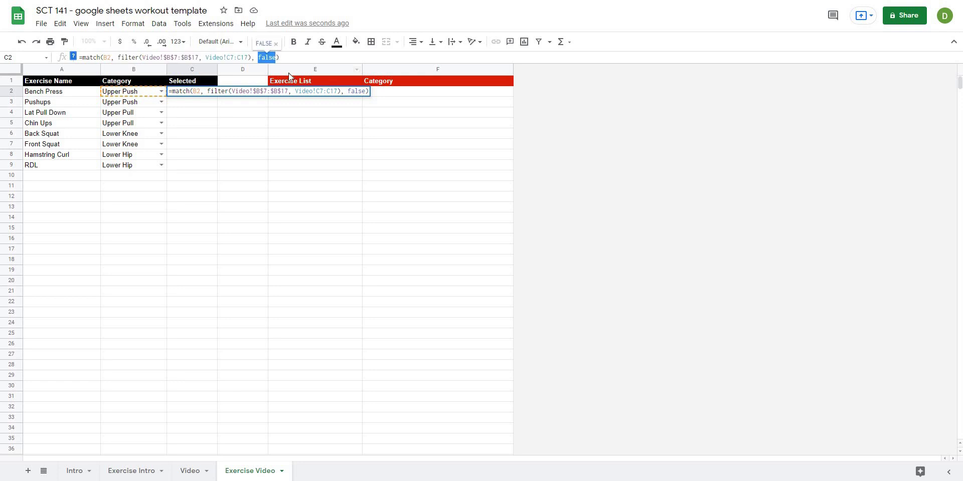
key(Return)
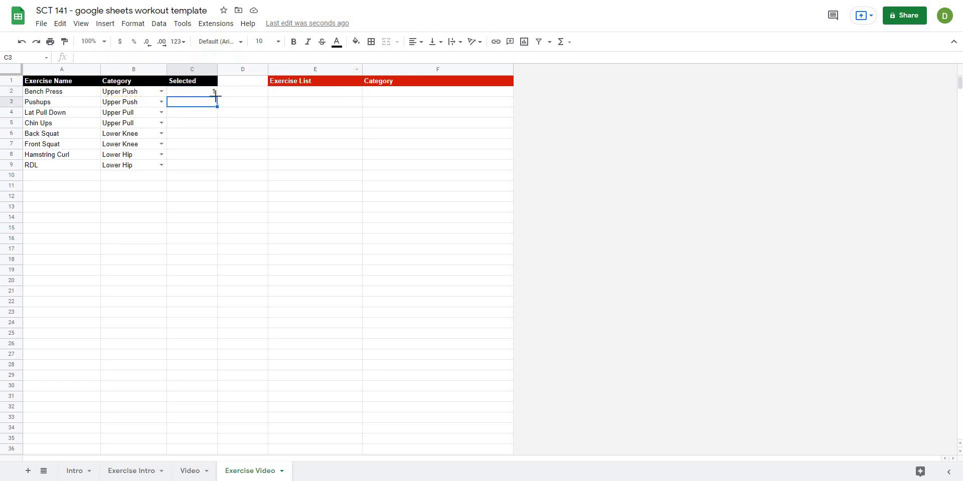
Step: Fill the MATCH formula from C2 down to C9 for the remaining exercises
click(212, 93)
drag(220, 165, 219, 170)
click(271, 134)
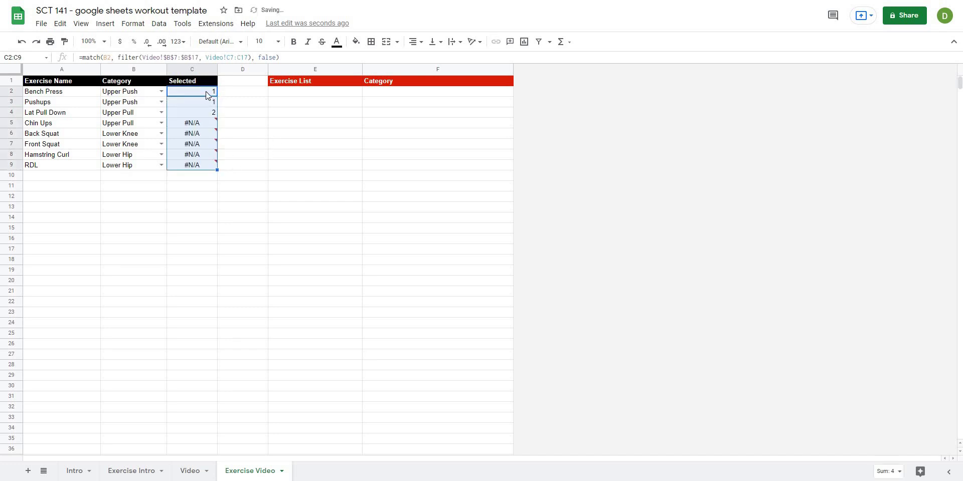
Step: Examine the filled Selected cells in column C, including the errors in the lower rows
click(203, 91)
click(203, 113)
drag(203, 123, 204, 168)
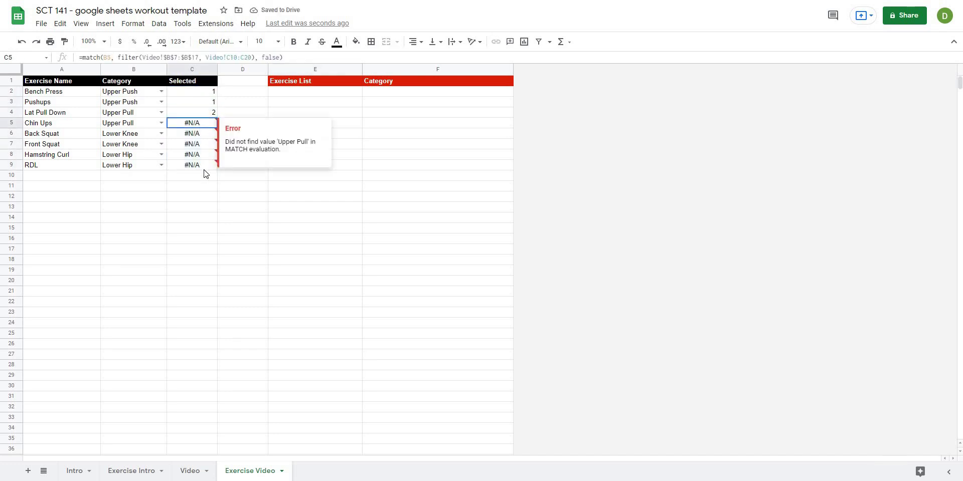
click(199, 134)
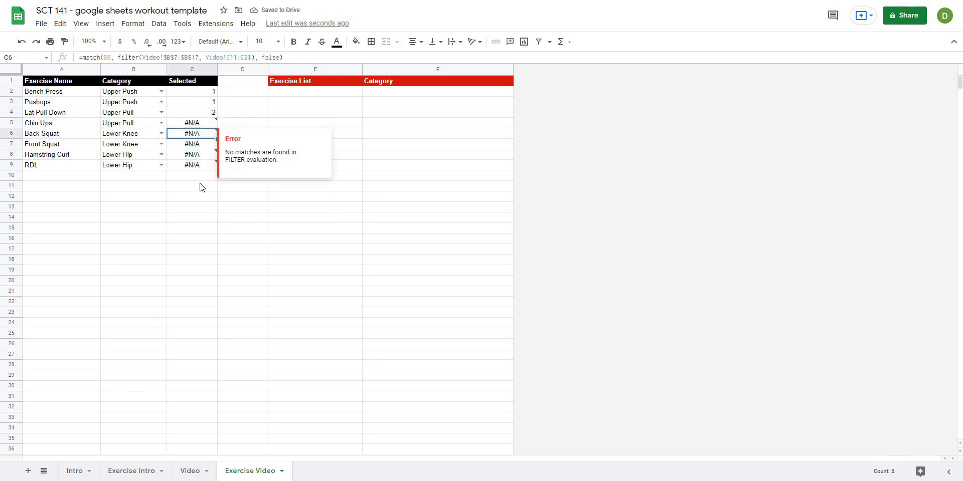
click(198, 114)
click(200, 103)
click(200, 82)
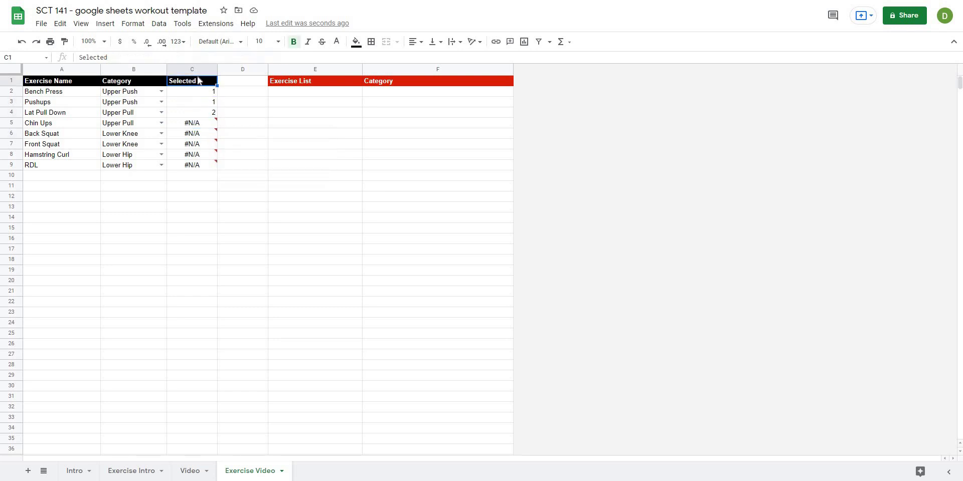
Step: Make the checkbox range in C2's formula absolute as Video!$C$7:$C$17 and refill the formula down to C9
click(200, 92)
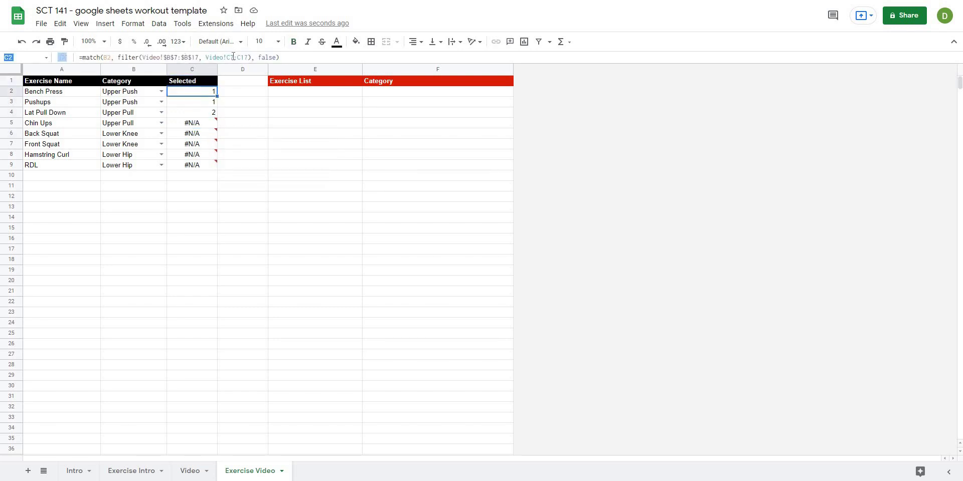
click(233, 57)
click(211, 98)
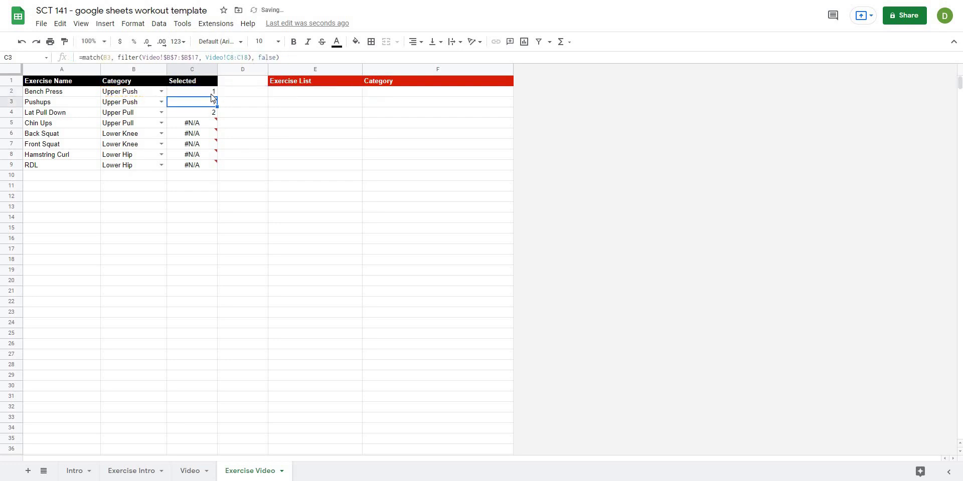
click(215, 95)
drag(218, 97, 295, 180)
click(301, 156)
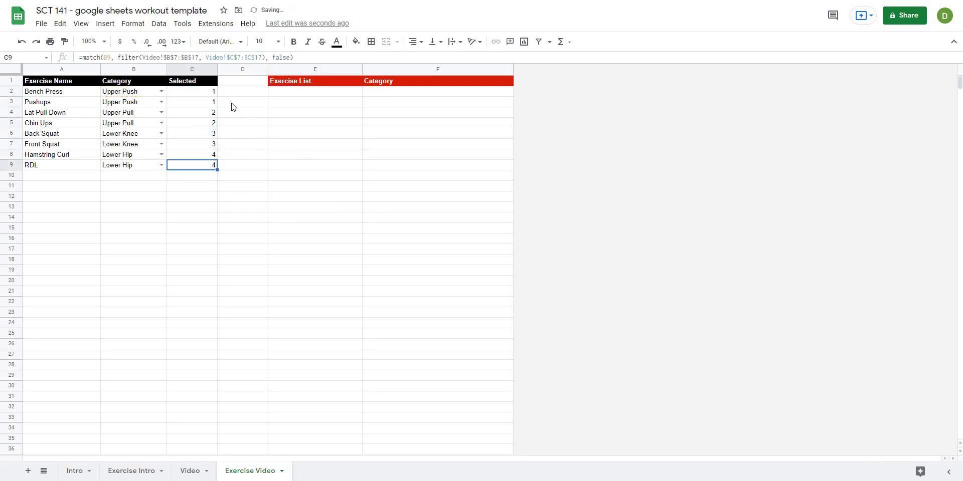
Step: Compare the MATCH results in the Selected column with the category checkboxes on the Video sheet
click(199, 95)
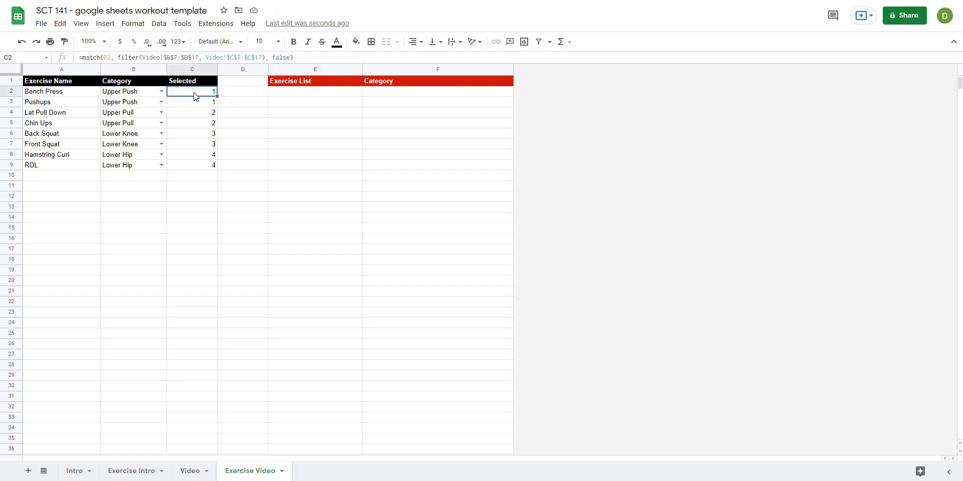
click(191, 114)
click(188, 135)
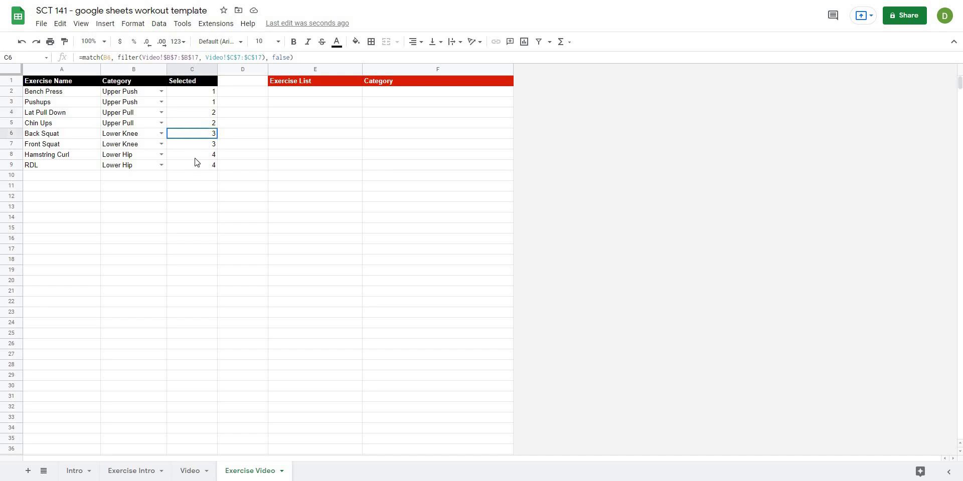
key(Down)
key(Down)
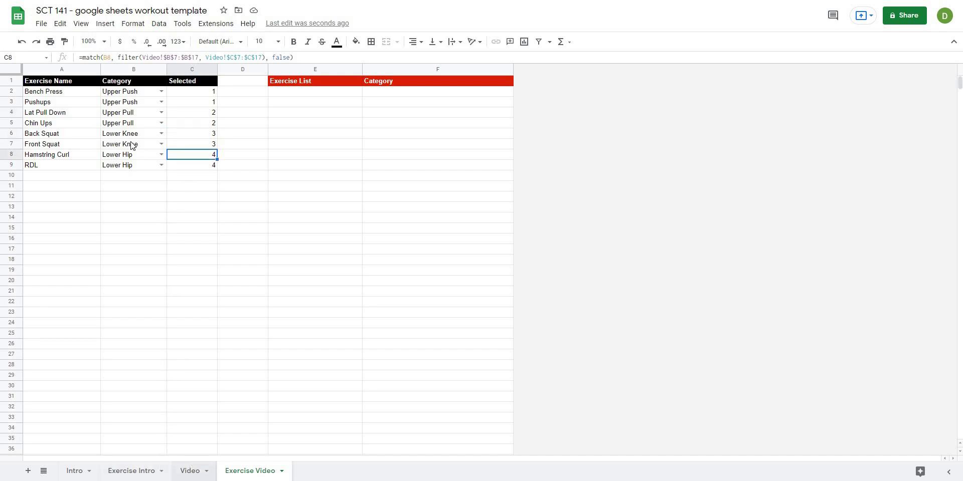
key(ctrl+shift+Page_Up)
key(Down)
key(Down)
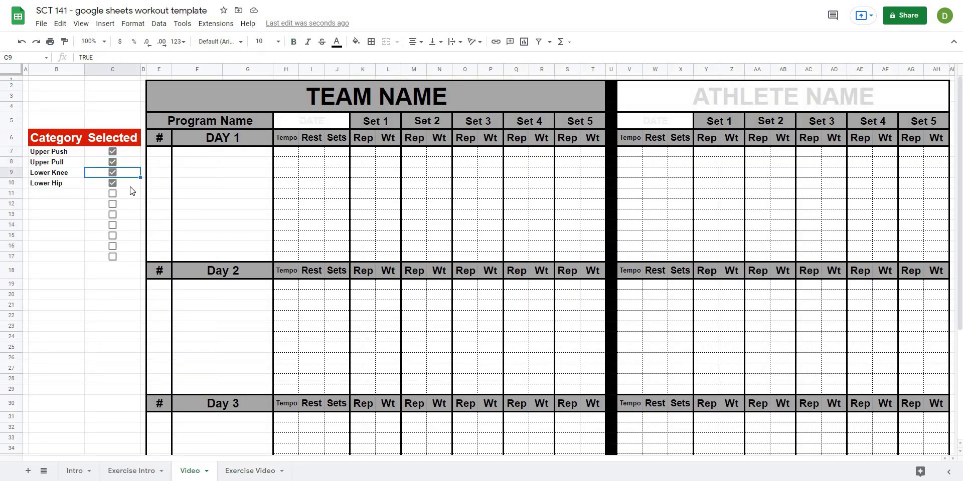
click(251, 470)
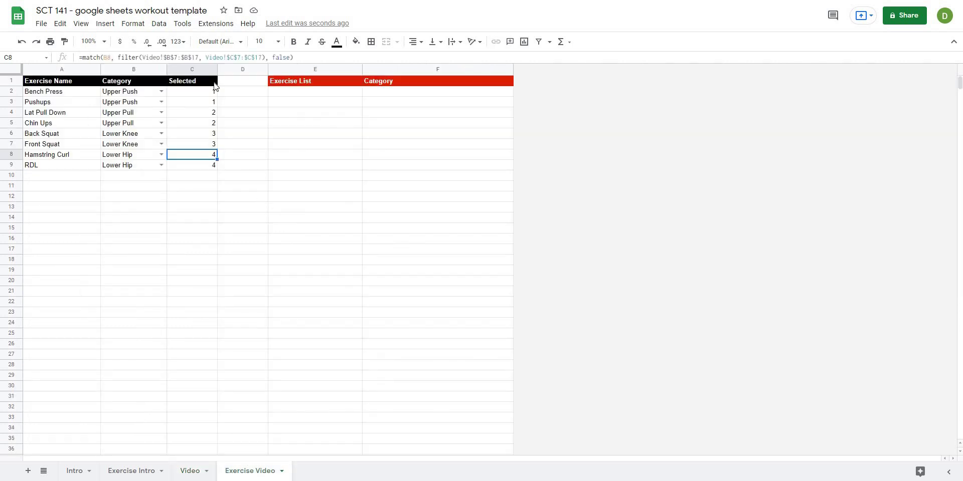
Step: Begin an IF function around the existing MATCH formula in C2
click(190, 93)
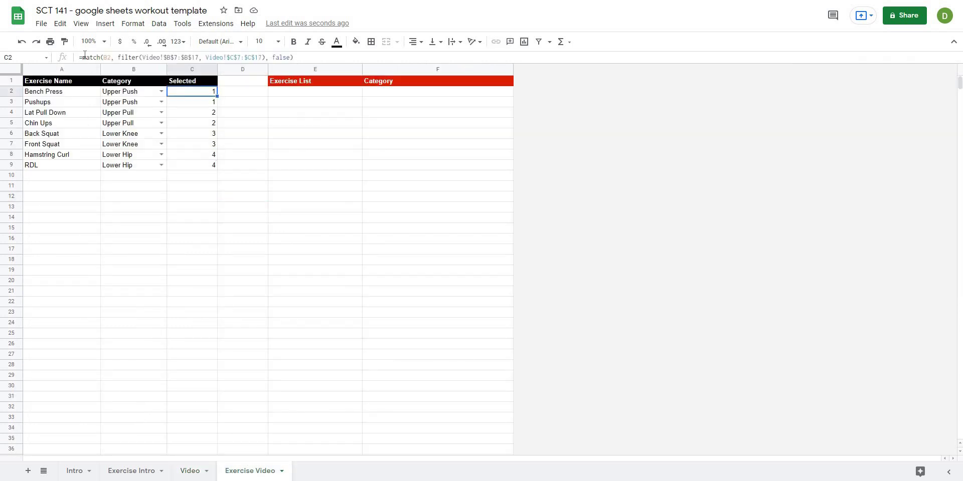
click(85, 56)
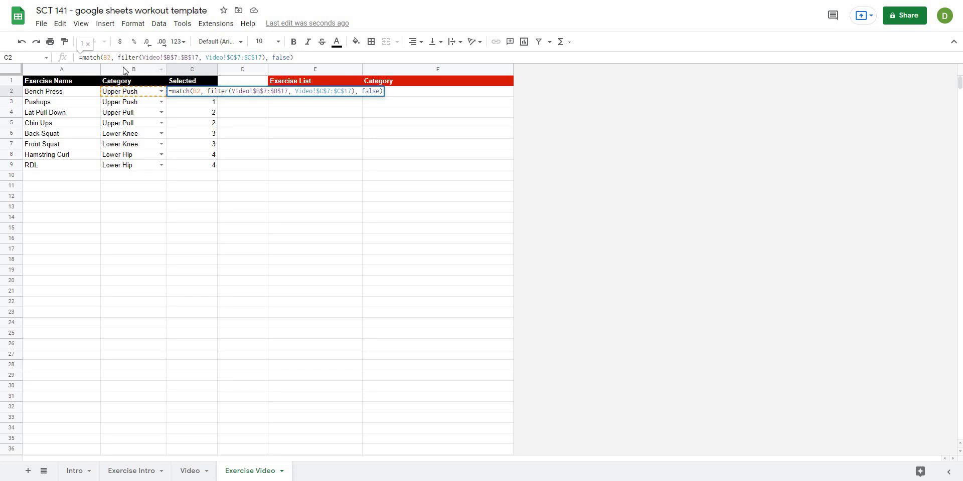
text(if()
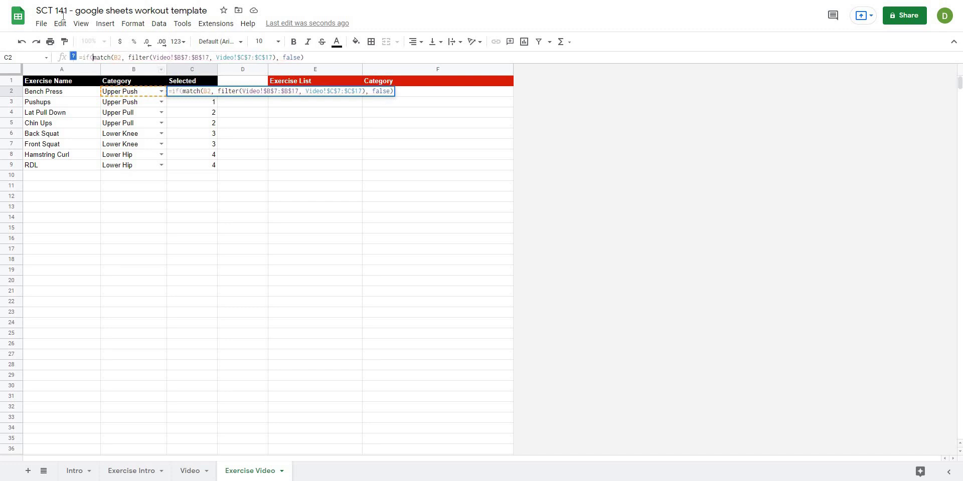
key(shift+Right)
key(shift+Right)
key(shift+Right)
key(shift+Right)
key(shift+Right)
key(shift+Right)
key(shift+Right)
key(shift+Right)
key(shift+Right)
key(shift+Right)
key(shift+Right)
key(shift+Right)
key(shift+Right)
key(shift+Right)
key(shift+Right)
key(shift+Right)
key(shift+Right)
key(shift+Right)
key(shift+Right)
key(shift+Right)
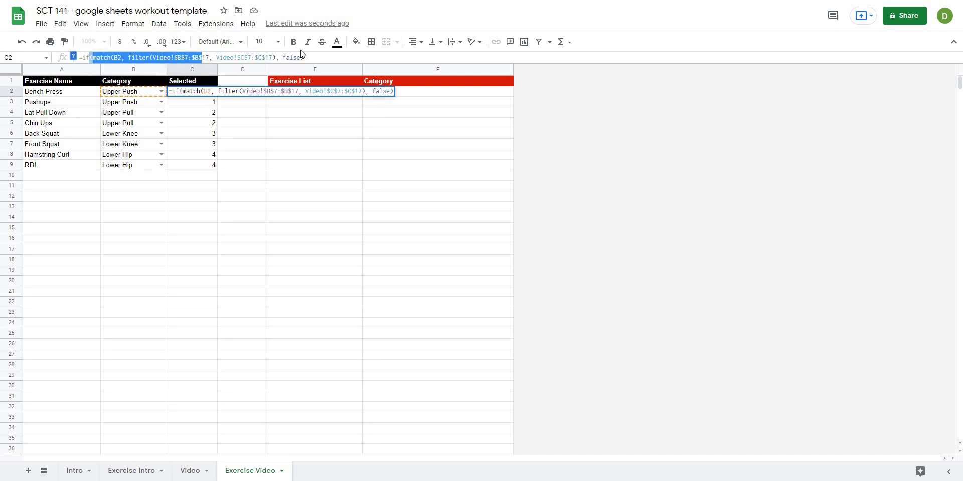
Step: Complete C2's IF formula with the condition > 0 after the MATCH and TRUE as the value returned
click(312, 57)
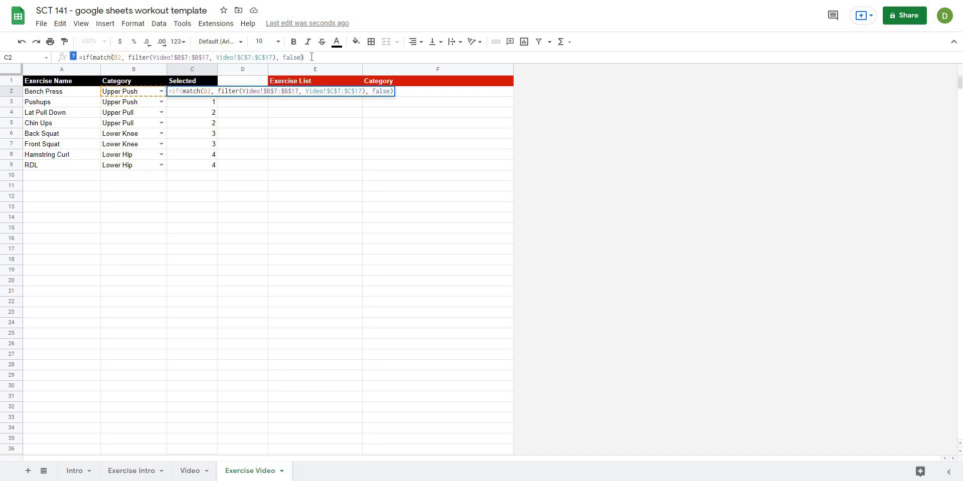
text(> 0)
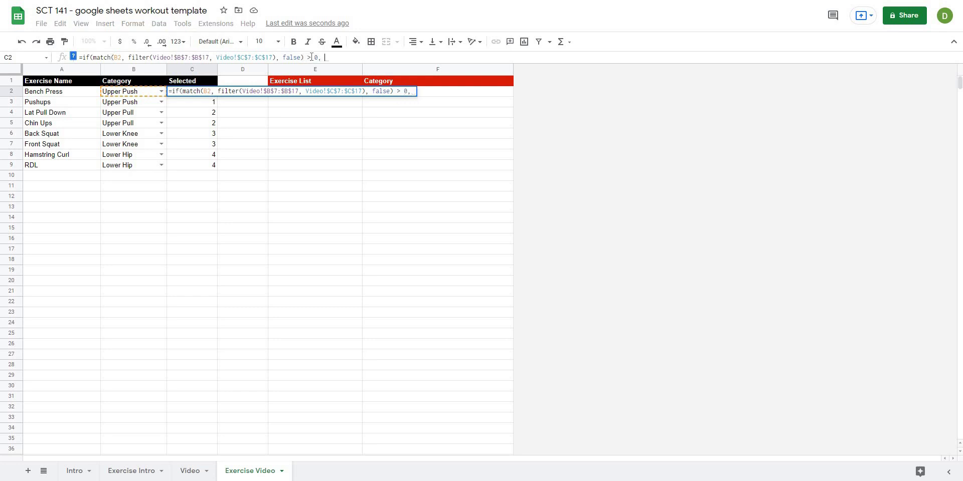
text(, )
text(TR)
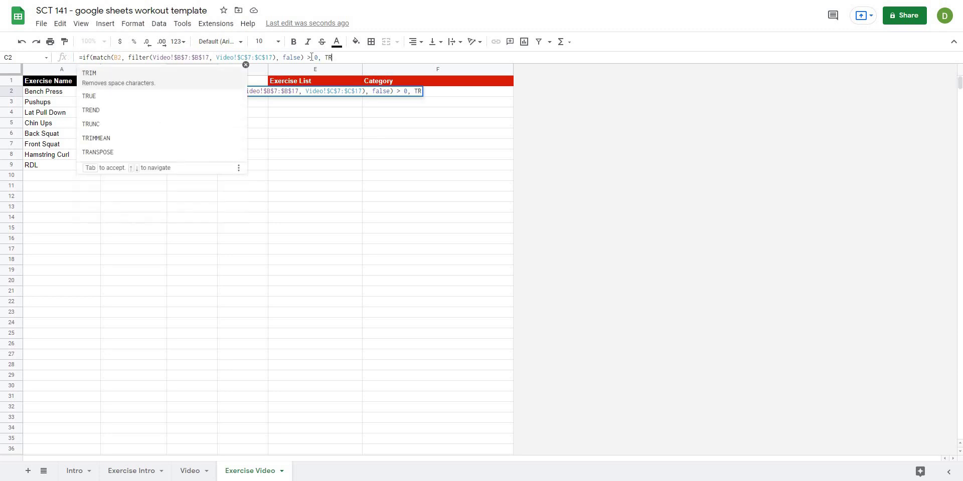
text(UE))
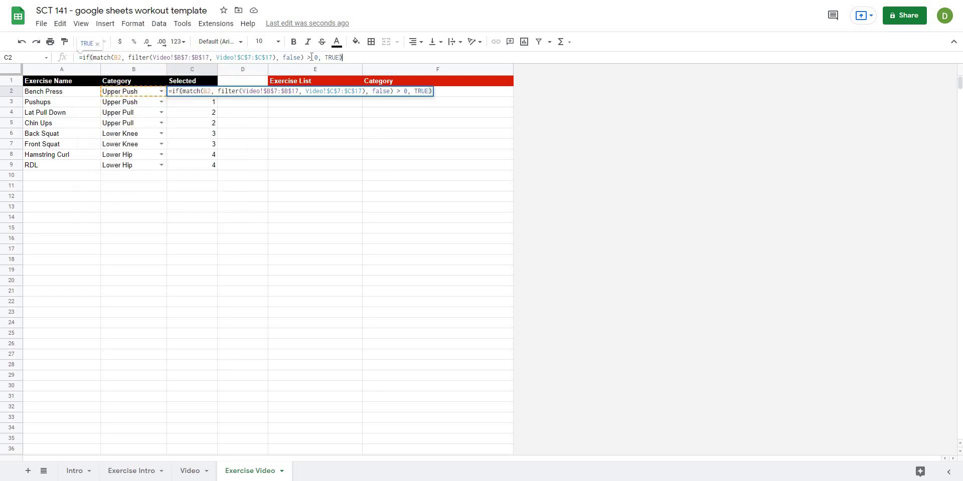
key(Return)
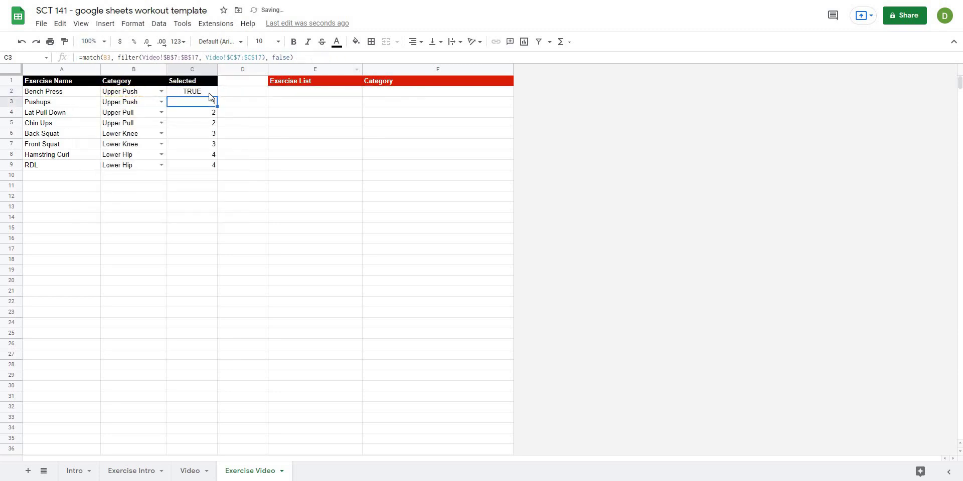
Step: Fill the IF formula from C2 down to C9
click(211, 93)
drag(218, 95, 223, 172)
click(315, 154)
click(193, 90)
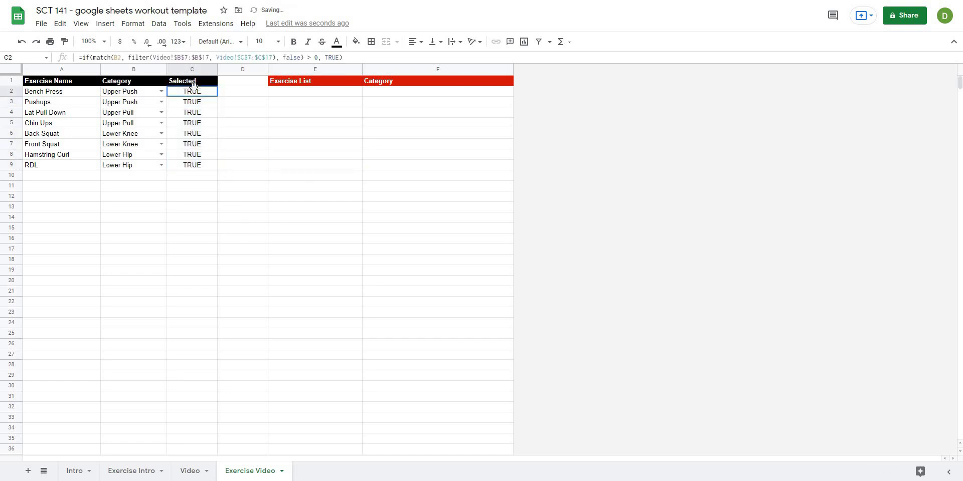
click(243, 123)
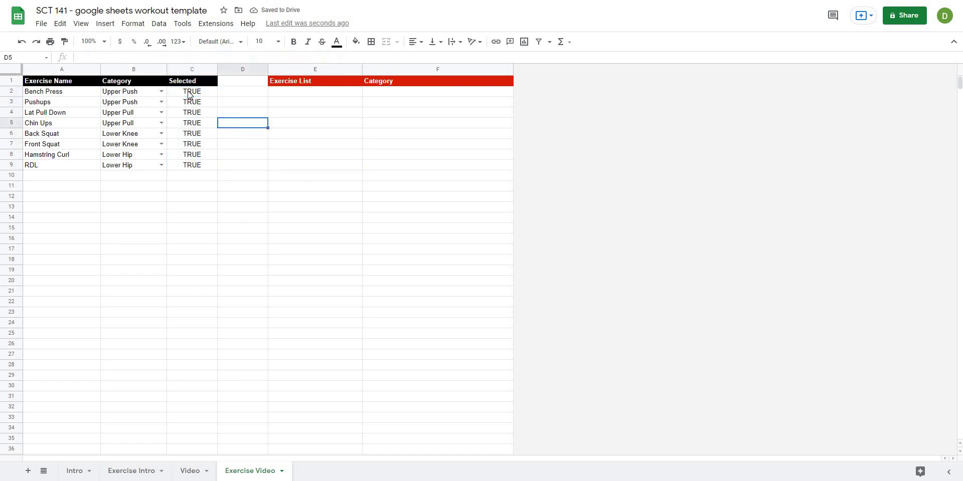
Step: Clear the formulas in C3:C9, keeping only the one in C2
click(190, 93)
drag(191, 104, 200, 173)
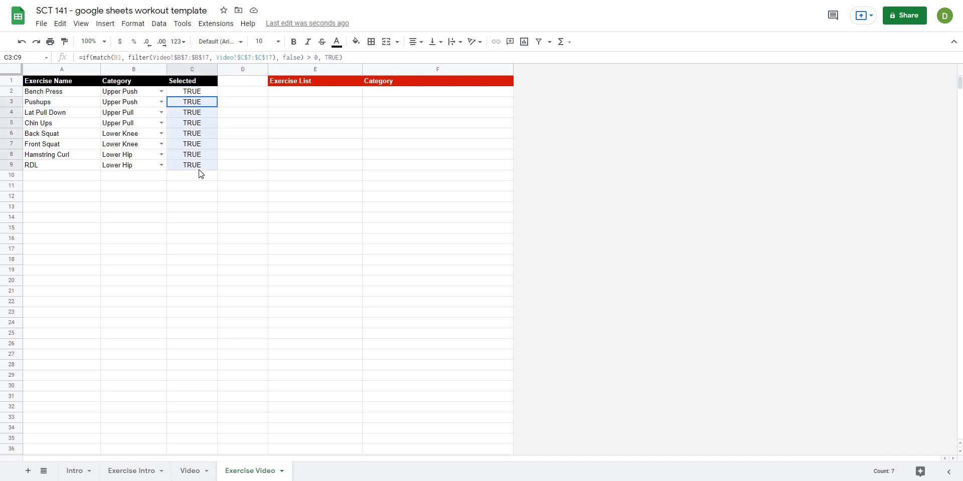
key(Delete)
click(207, 179)
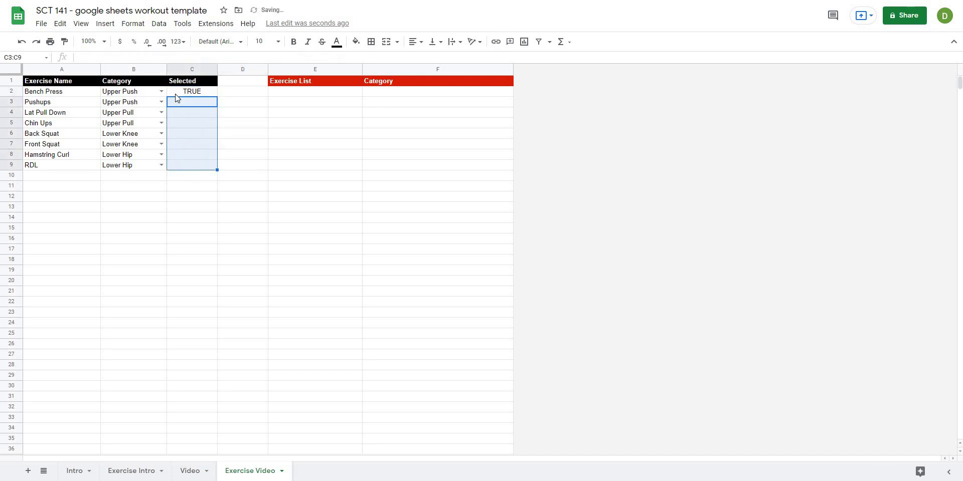
Step: Wrap C2's IF formula in ARRAYFORMULA and extend the MATCH search key to the open-ended range B2:B
key(ctrl+Up)
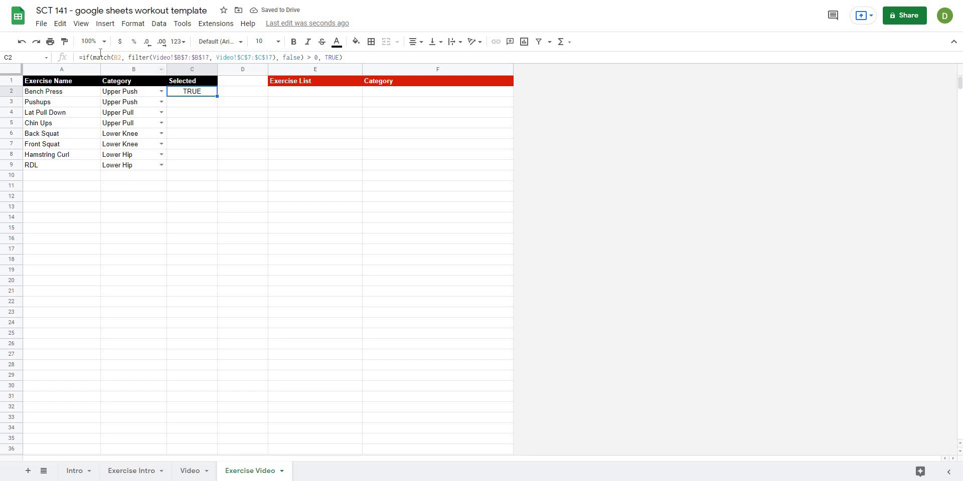
click(100, 52)
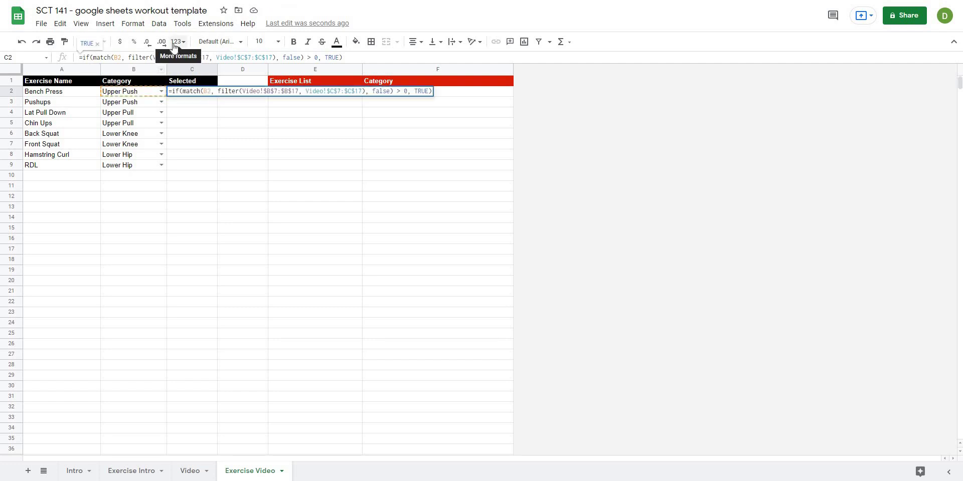
text(arrayform)
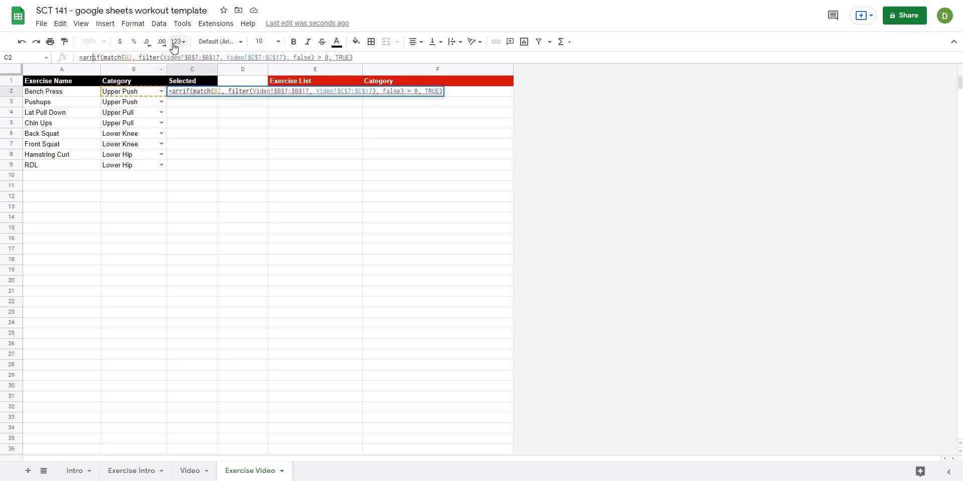
text(ula(if(match(B2)
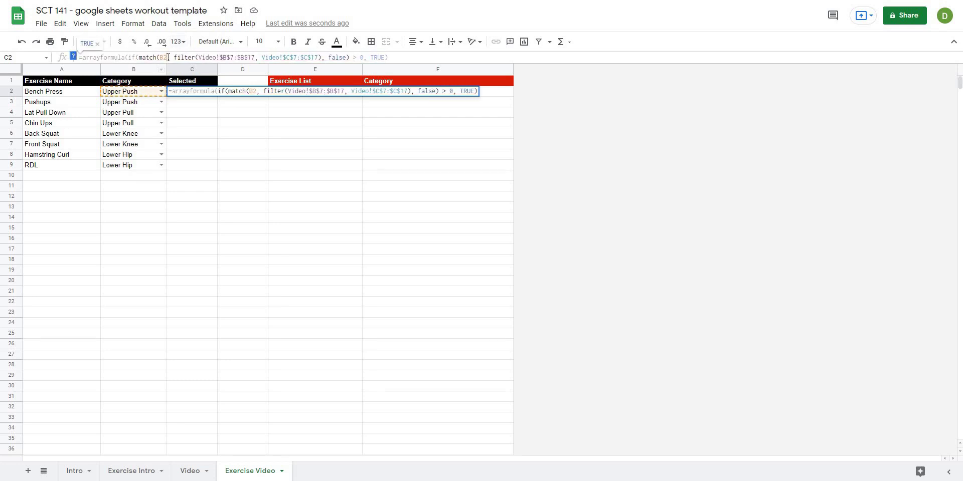
text(:B)
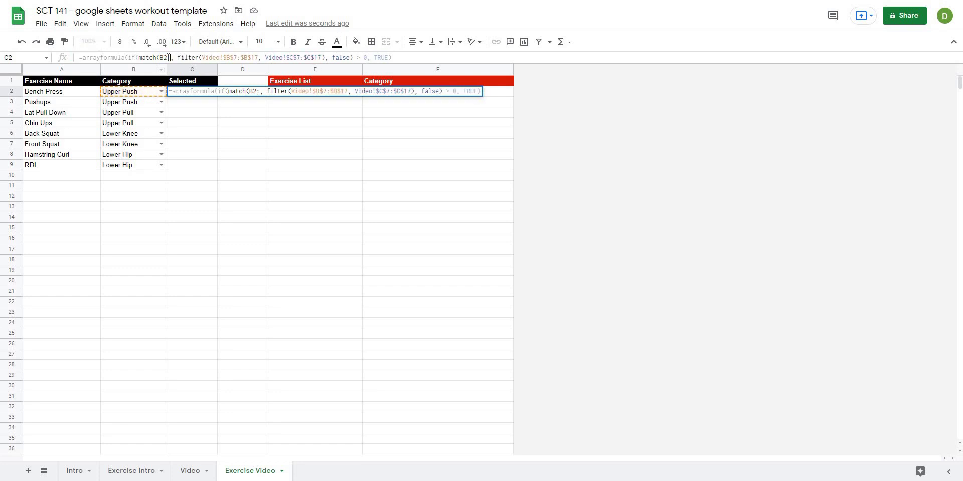
click(399, 56)
text())
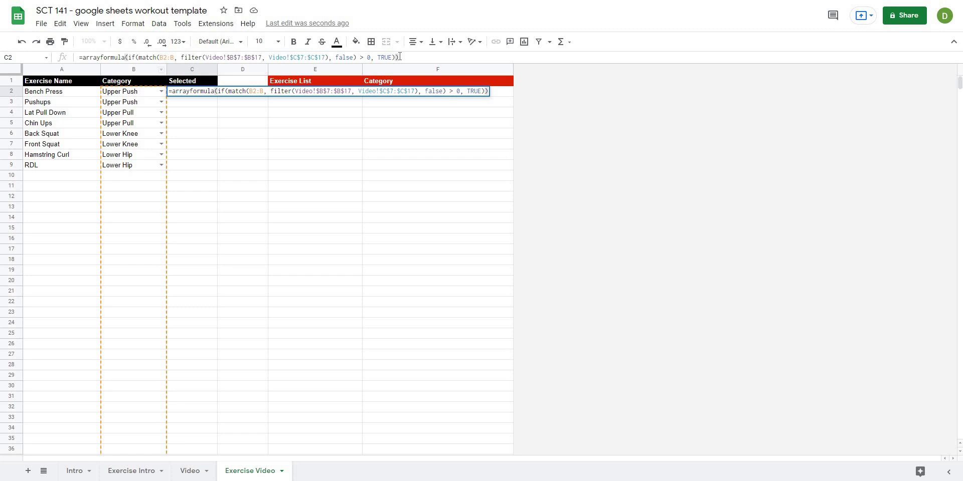
key(Return)
click(311, 131)
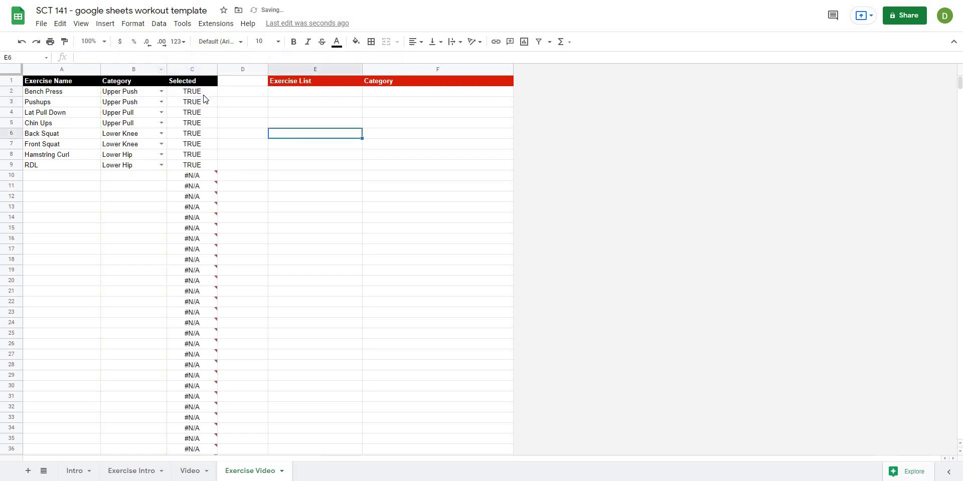
Step: Inspect the array formula's output down the Selected column, including the rows below the last exercise
click(203, 91)
drag(203, 102, 197, 305)
scroll(196, 305, down, 8)
scroll(217, 312, up, 8)
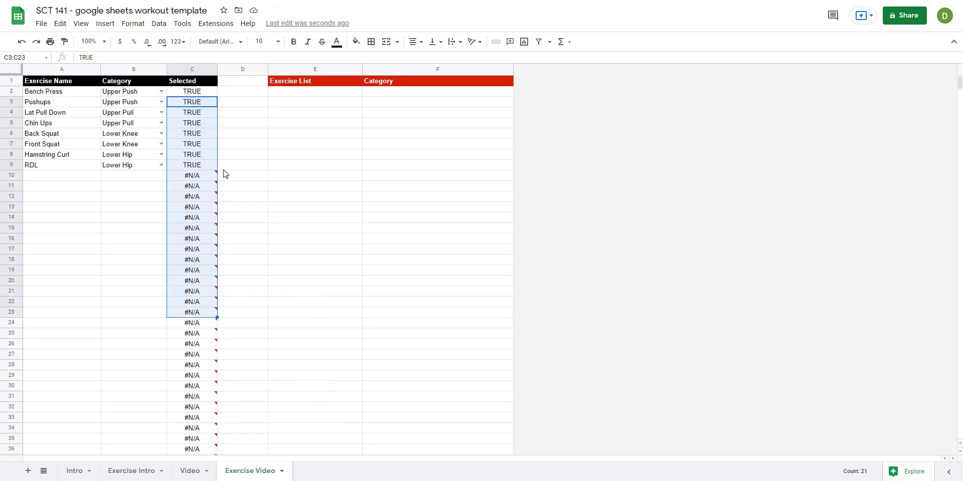
click(239, 163)
Step: Wrap C2's array formula in IFERROR with an empty string "" as the fallback value
click(203, 93)
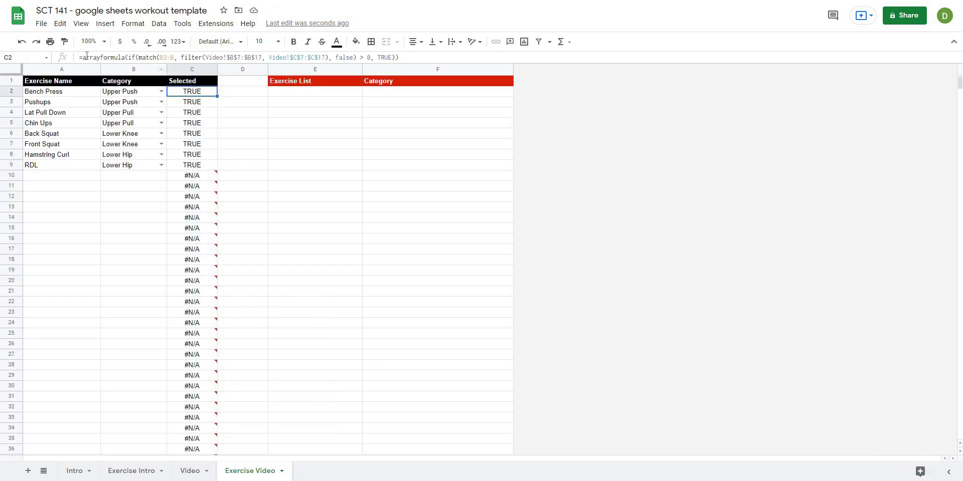
click(153, 57)
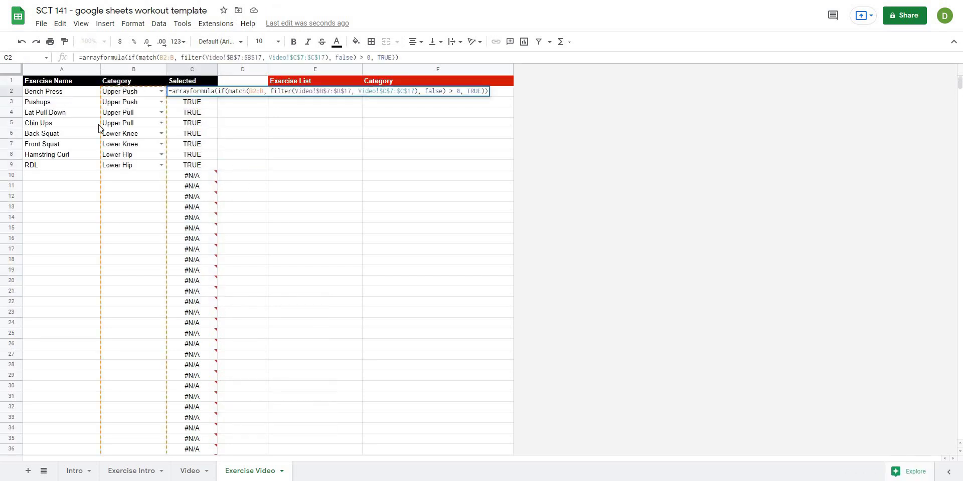
drag(194, 176, 194, 270)
drag(198, 327, 199, 325)
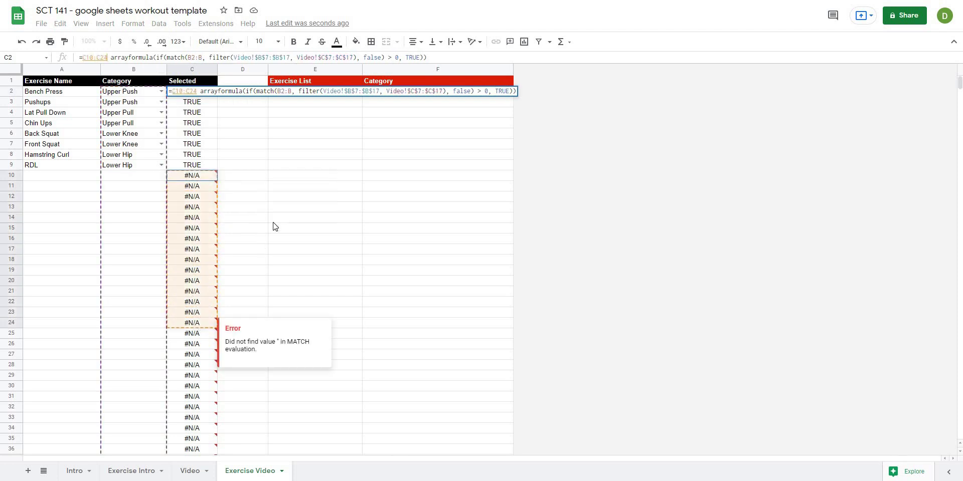
key(BackSpace)
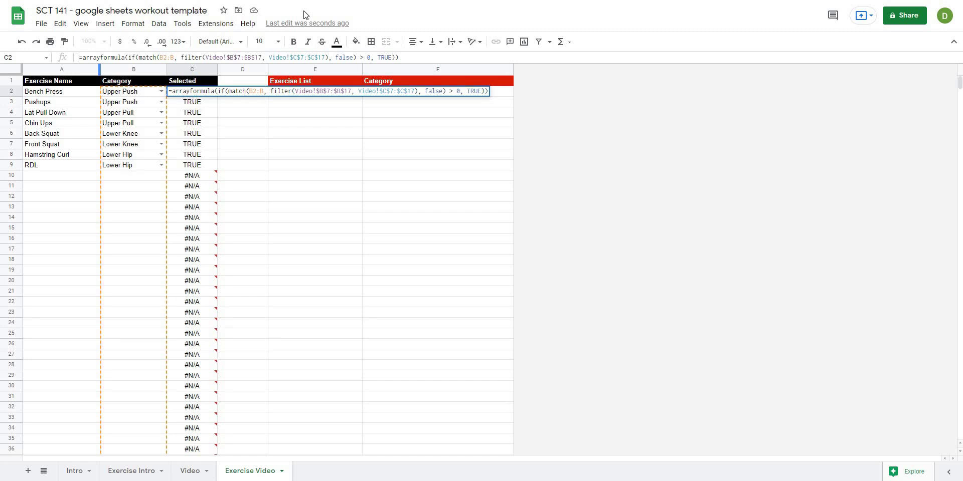
text(iferror()
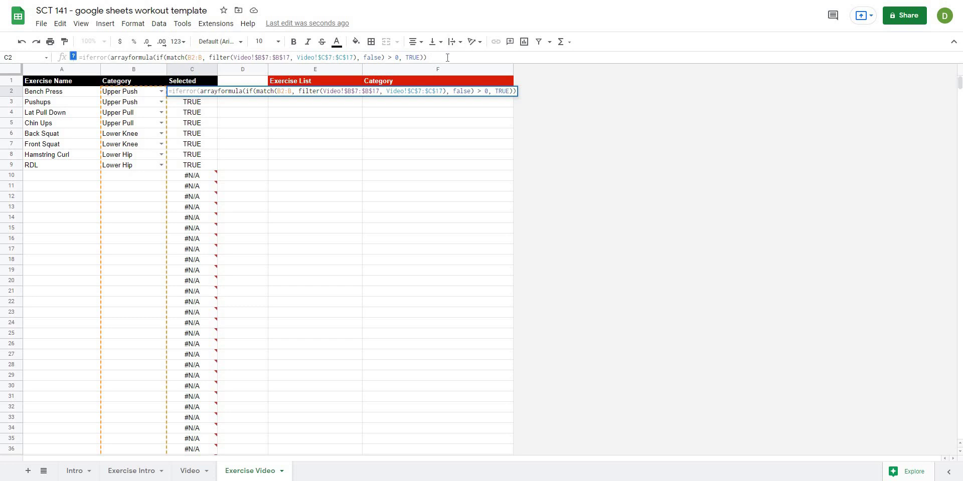
click(448, 57)
text(,)
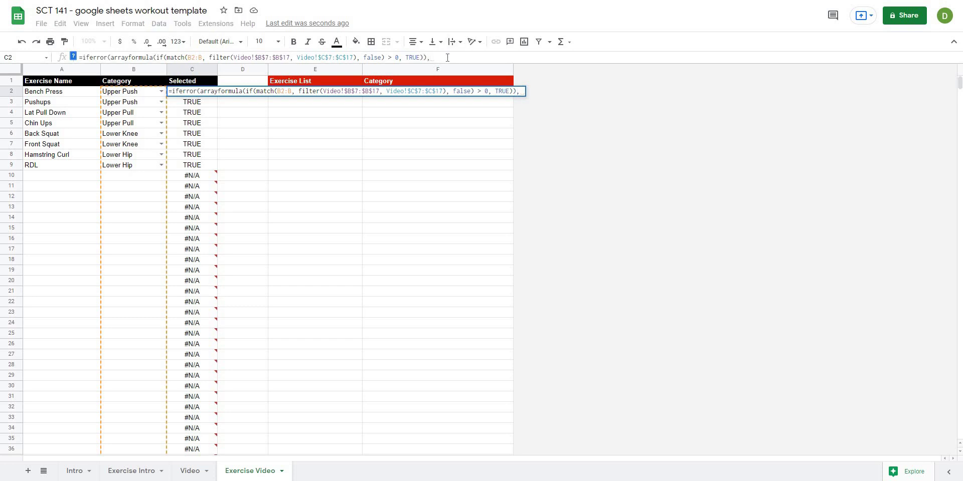
text("")
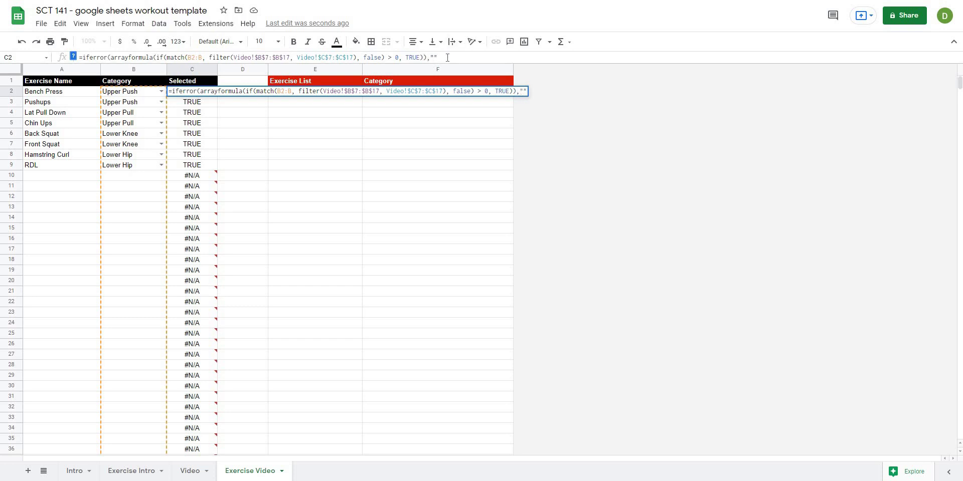
text())
key(Return)
click(424, 165)
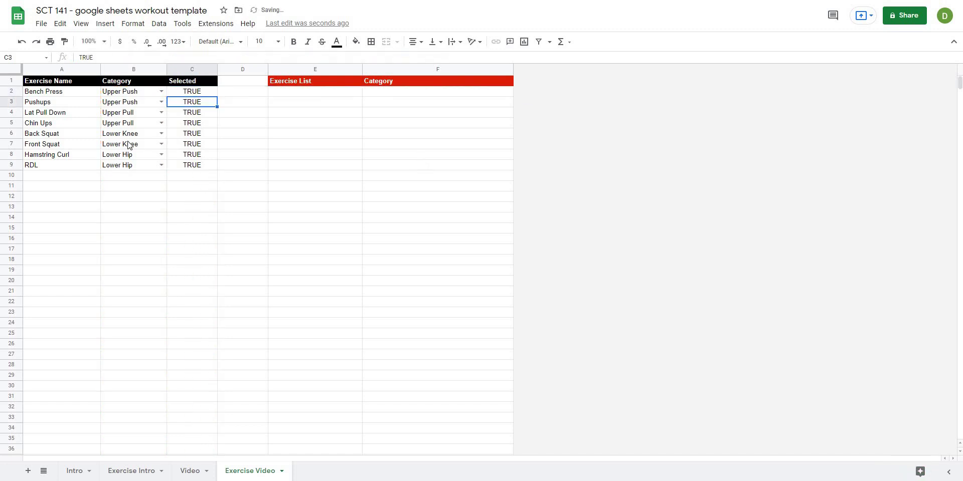
Step: Review C2's formula against the exercise names, categories and Selected values in the exercise table
click(199, 92)
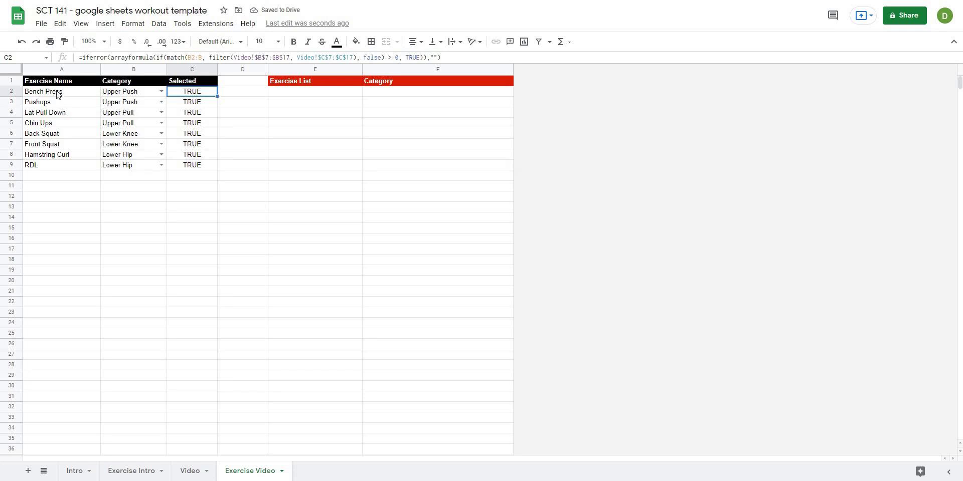
click(58, 95)
click(210, 94)
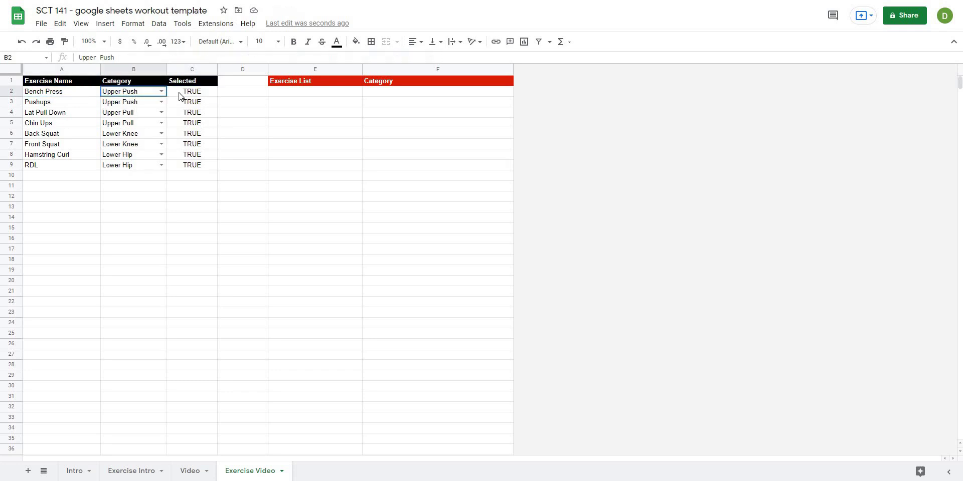
click(135, 96)
drag(209, 99, 196, 166)
click(258, 169)
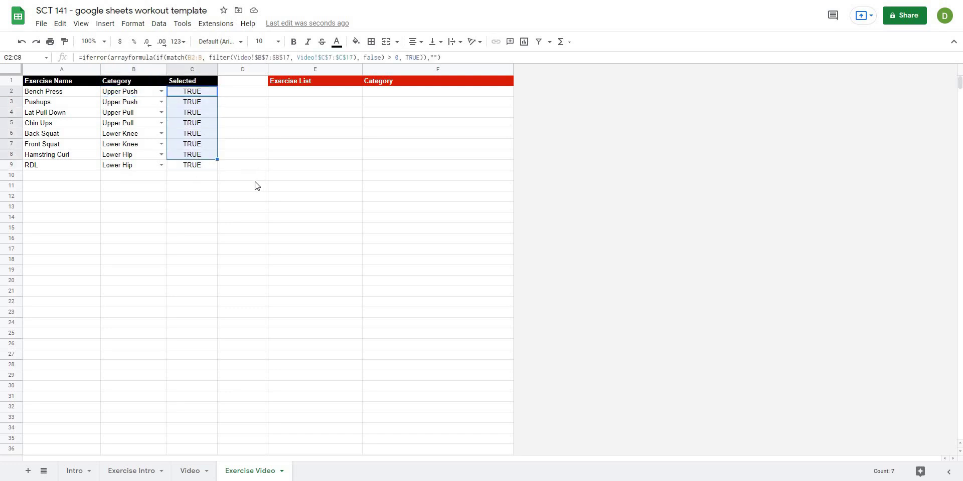
Step: Test the formula by unchecking Upper Pull and Lower Knee on the Video sheet and examining the Selected column on Exercise Video
click(189, 471)
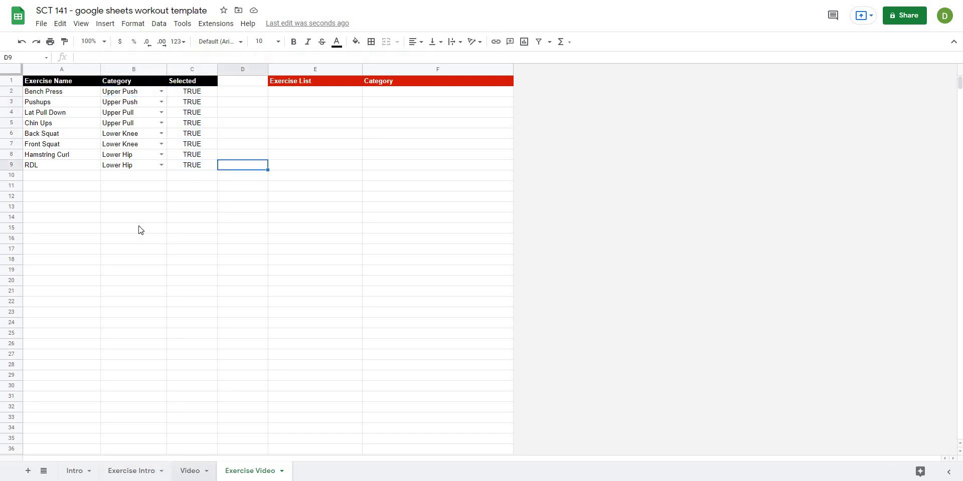
click(112, 173)
click(112, 161)
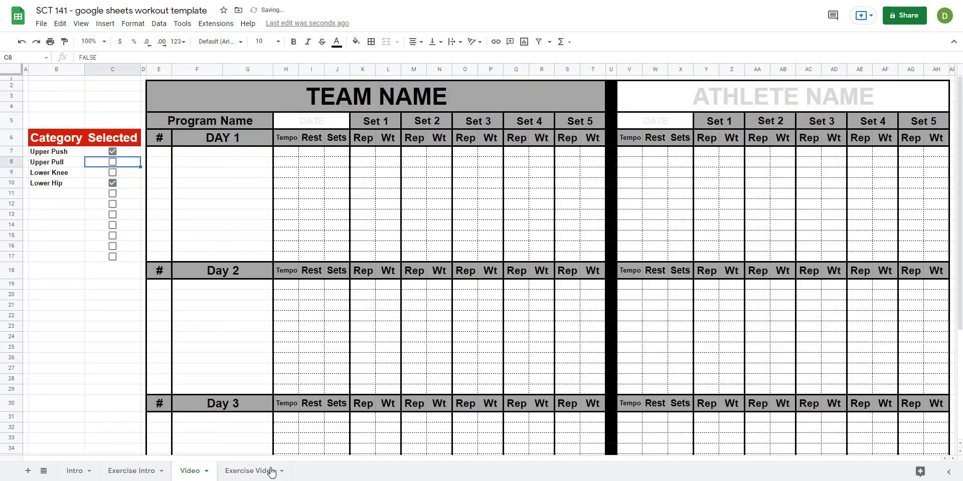
key(ctrl+Page_Down)
drag(205, 91, 204, 168)
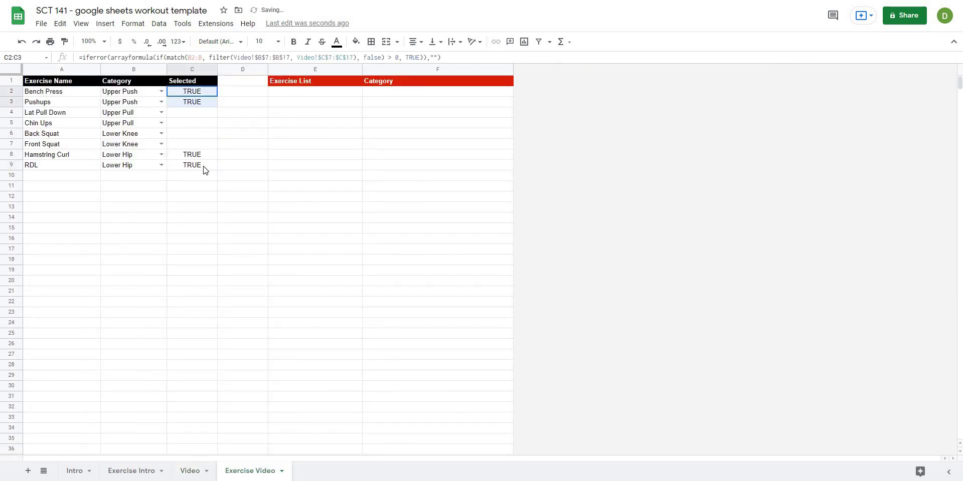
click(201, 112)
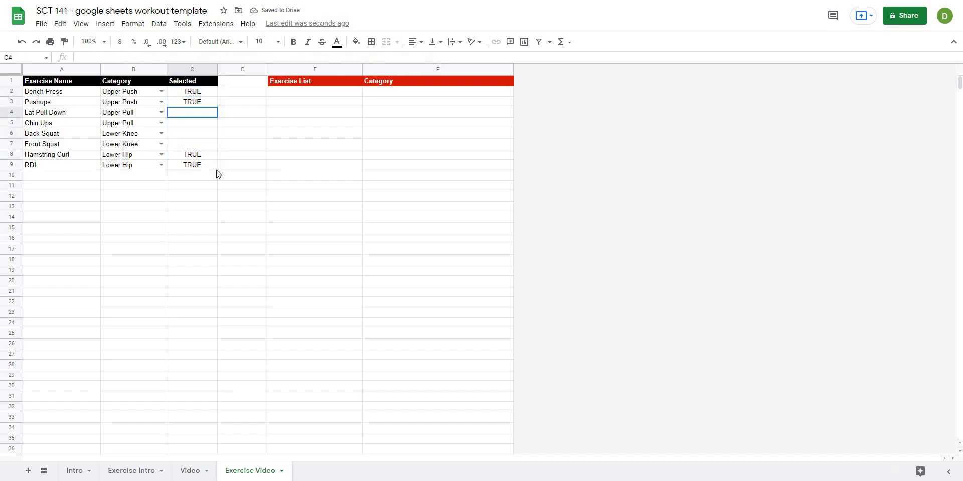
shift+click(210, 166)
click(273, 165)
drag(196, 114, 200, 144)
click(282, 135)
Step: Recheck Upper Pull and Lower Knee on the Video sheet and return to the Exercise Video sheet
click(189, 471)
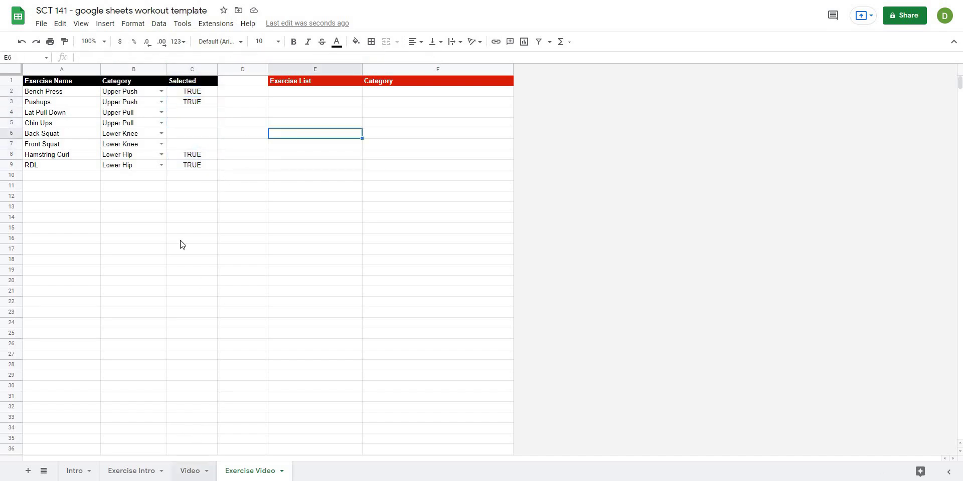
click(113, 162)
click(112, 173)
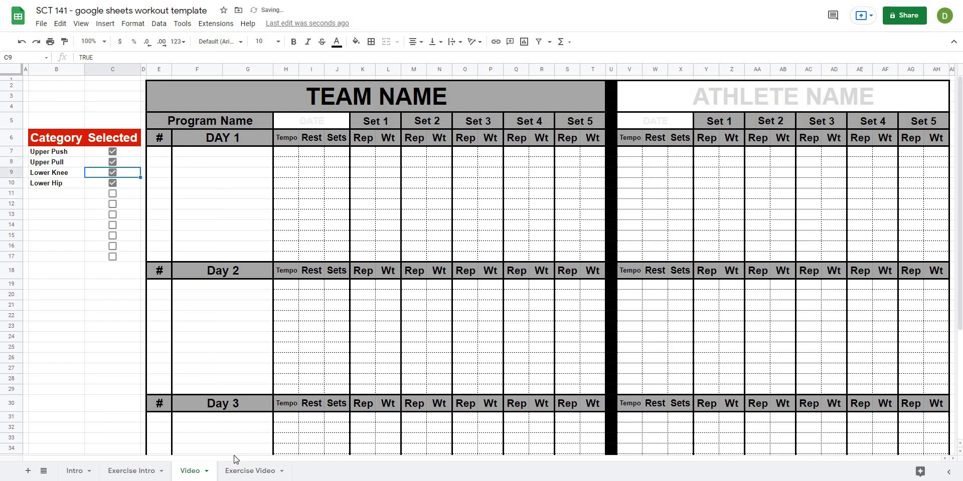
key(ctrl+shift+Page_Down)
click(278, 165)
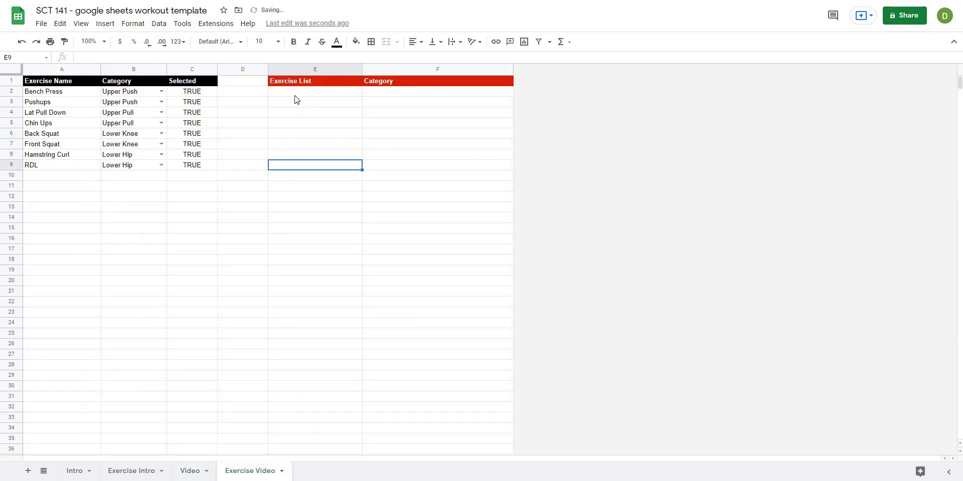
Step: Begin a FILTER formula in E2 under Exercise List, using the exercise names in A2:A as its range
click(295, 96)
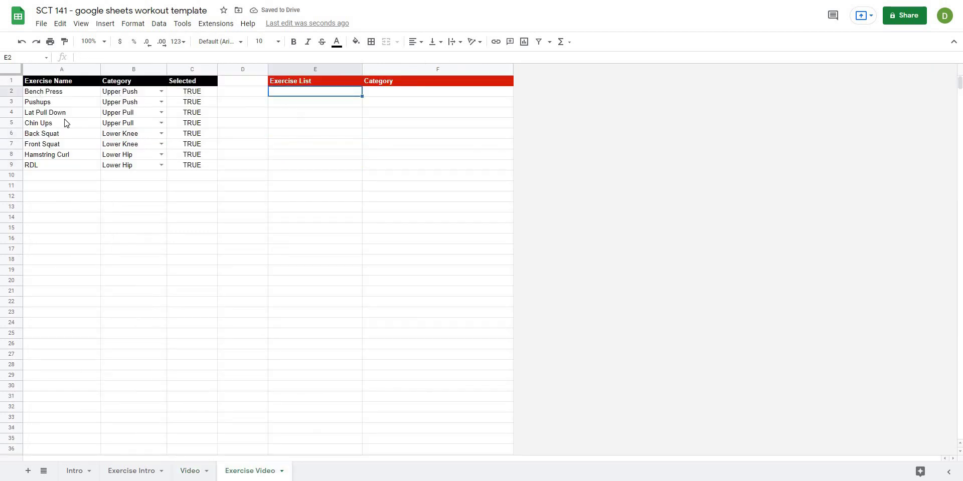
drag(55, 91, 180, 167)
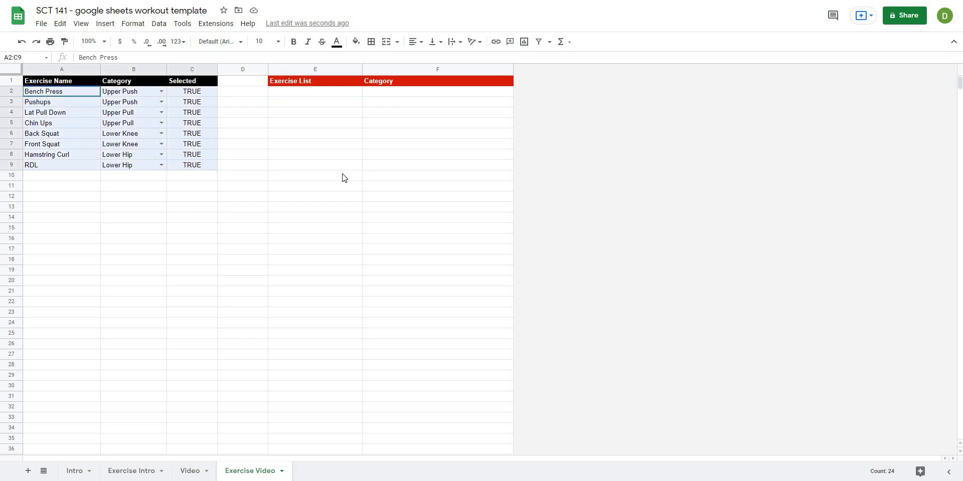
click(339, 166)
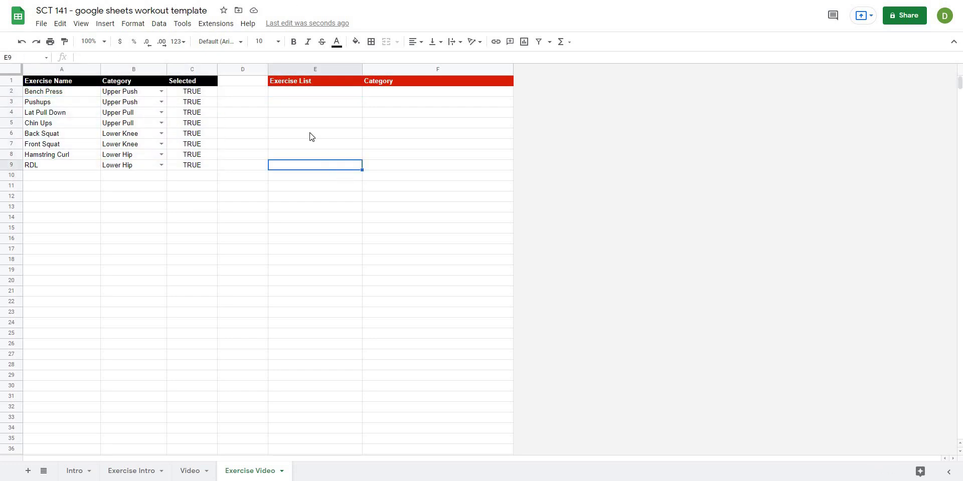
click(288, 93)
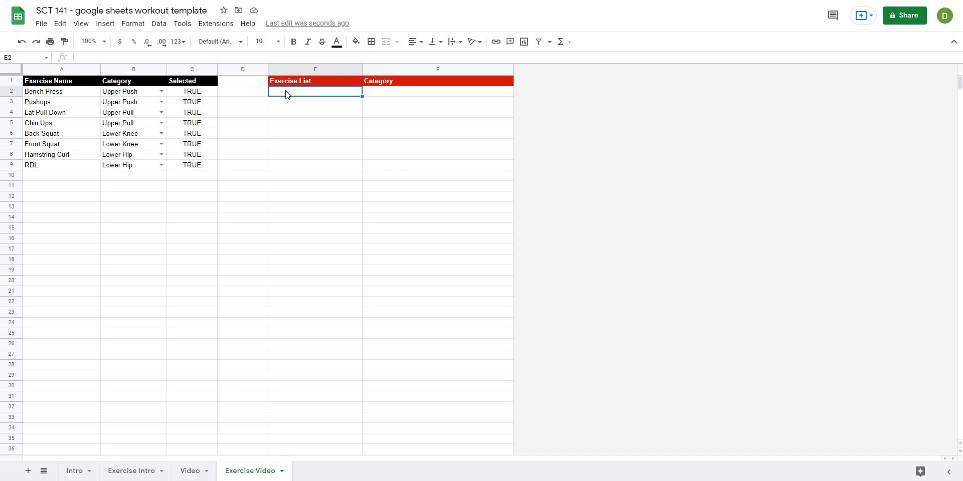
text(=filter()
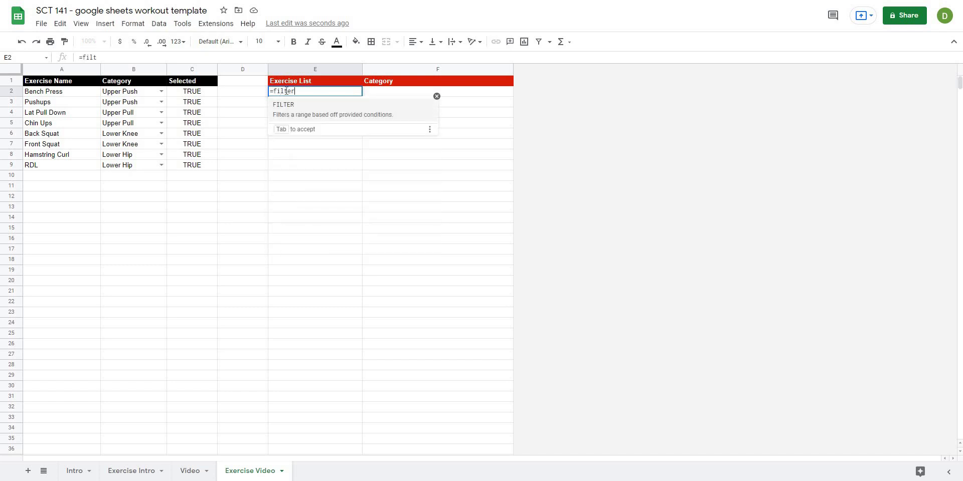
click(59, 72)
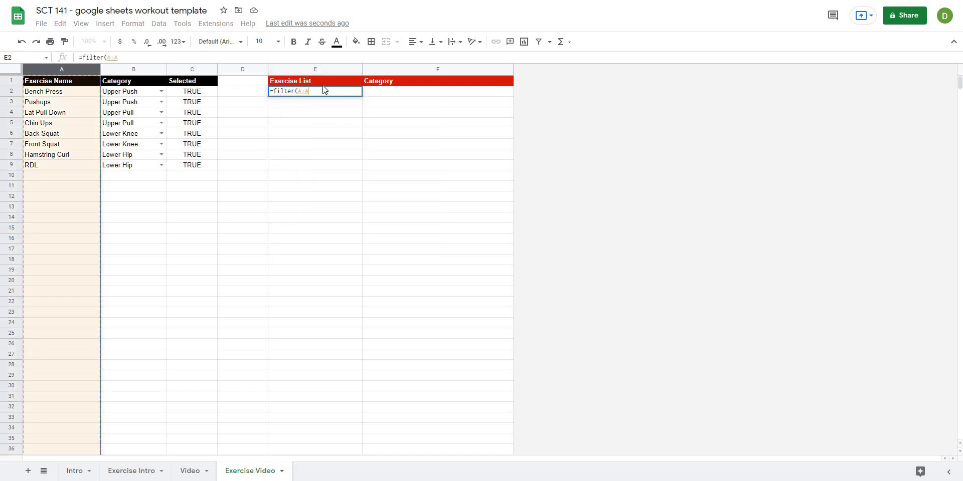
key(Left)
key(Left)
text(2:A)
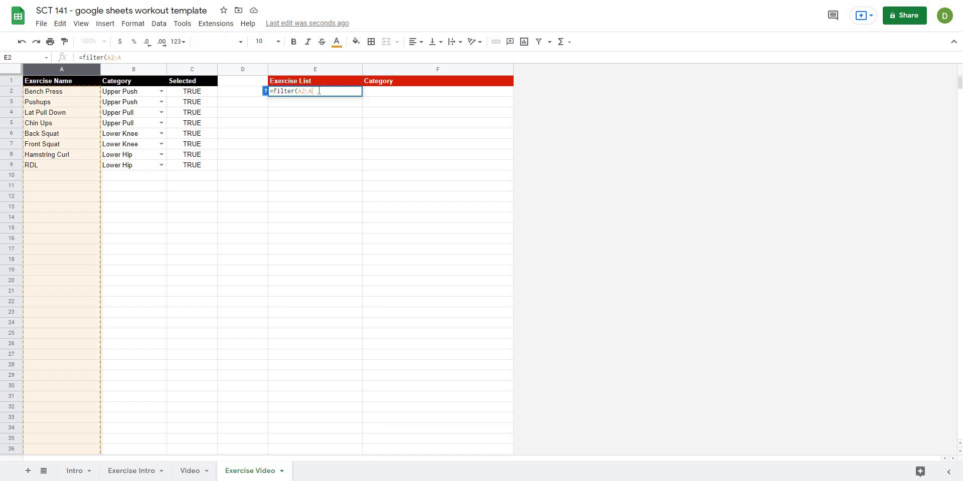
Step: Complete E2's FILTER formula with C2:C as its condition and look over the exercises returned under Exercise List
text(,)
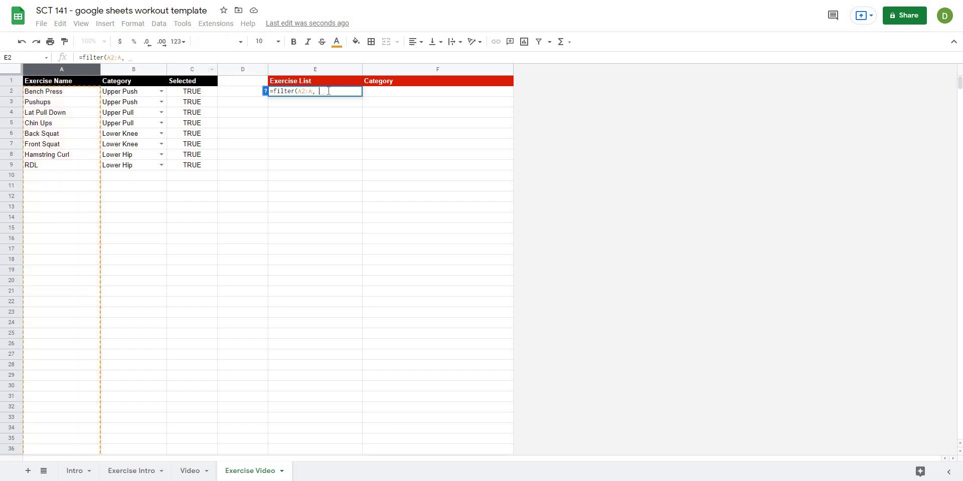
click(193, 71)
click(325, 90)
text(2:C)
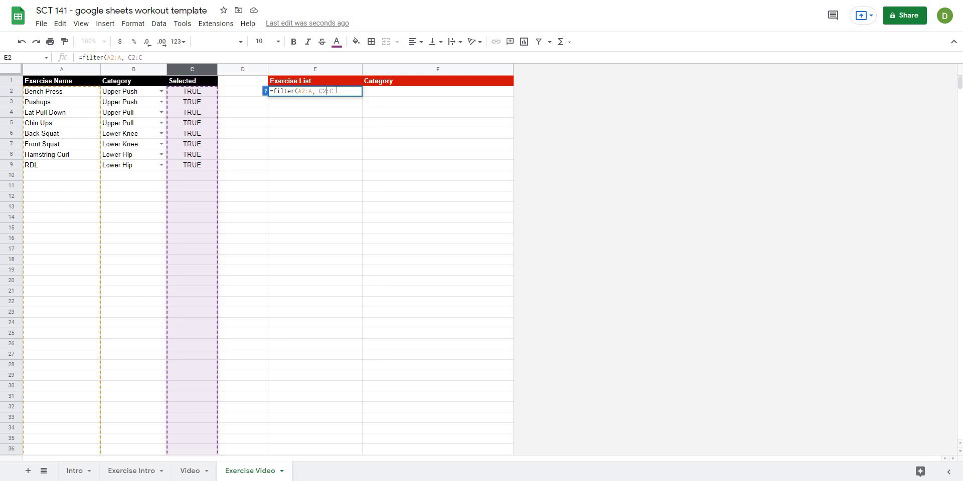
key(Return)
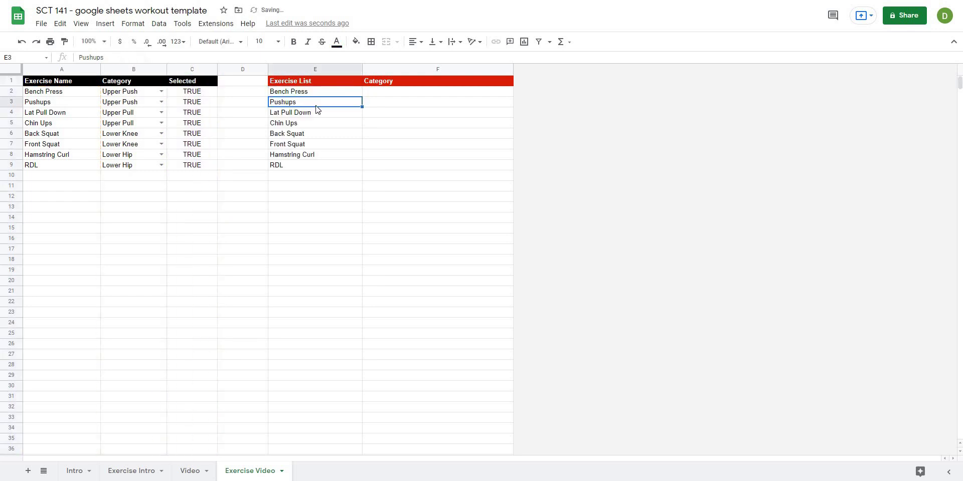
drag(280, 93, 277, 169)
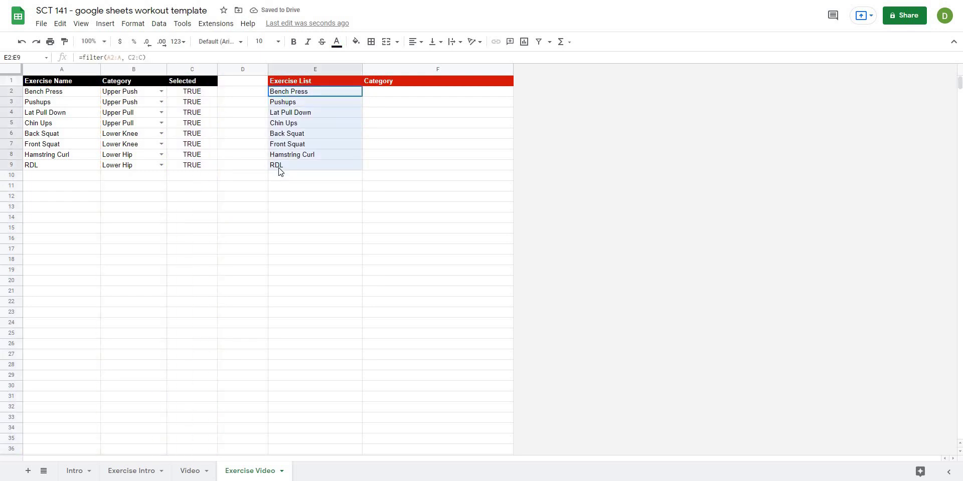
click(315, 206)
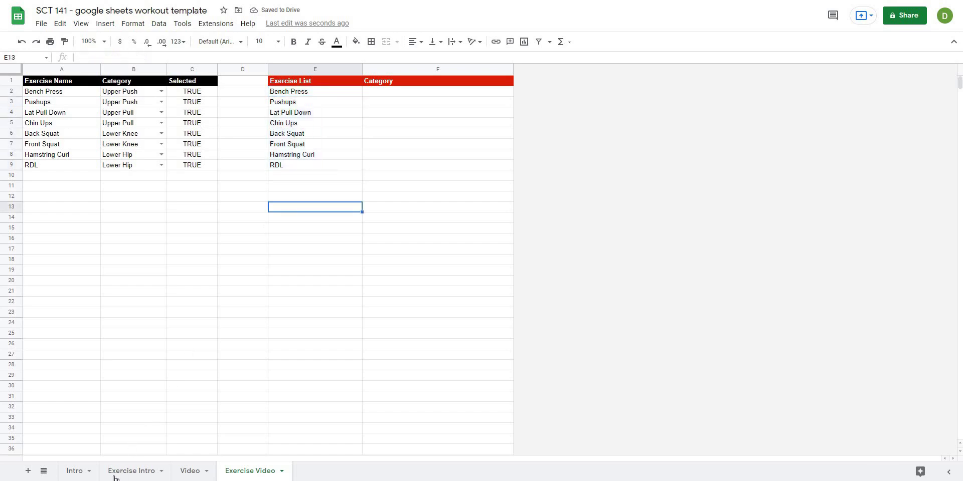
Step: Test the filter by unchecking Upper Pull and Lower Knee on the Video sheet and examining the Exercise List on Exercise Video
click(190, 471)
click(112, 162)
click(112, 173)
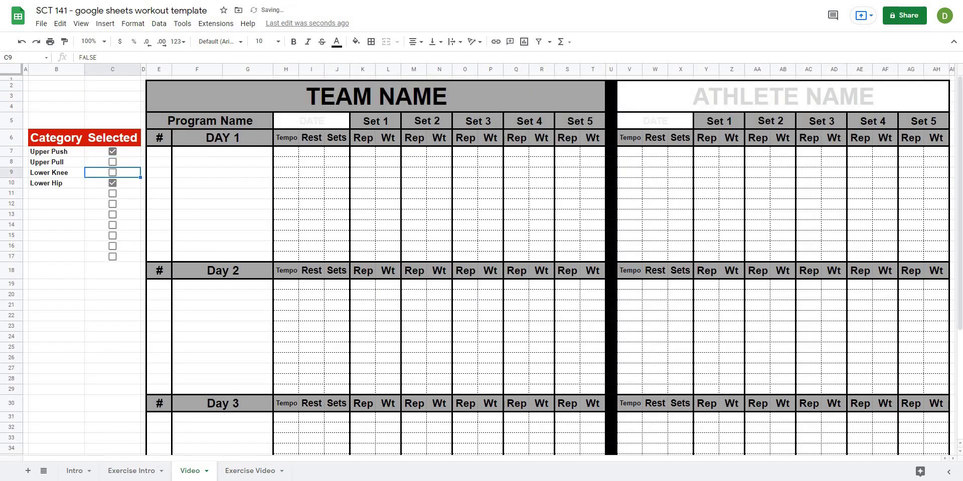
click(250, 471)
drag(293, 91, 293, 123)
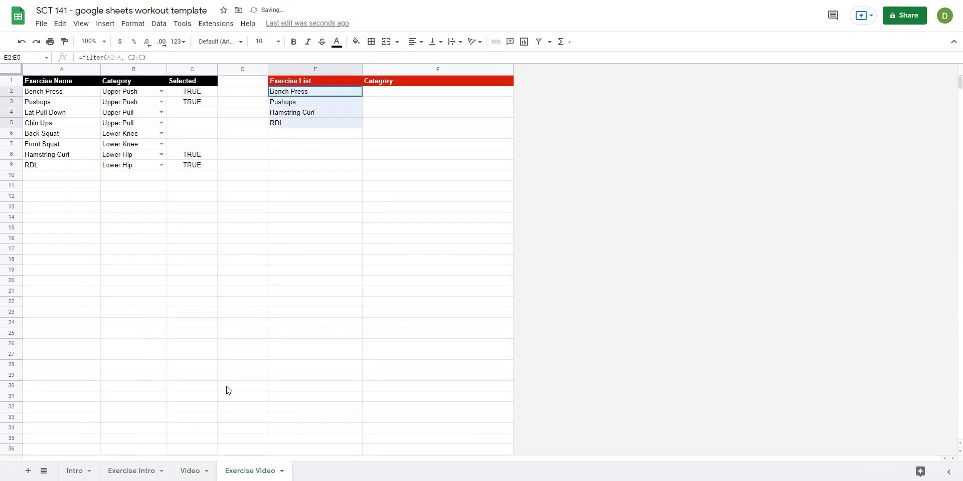
key(ctrl+c)
Step: Recheck Upper Pull and Lower Knee on the Video sheet and go back to the Exercise List on Exercise Video
click(190, 471)
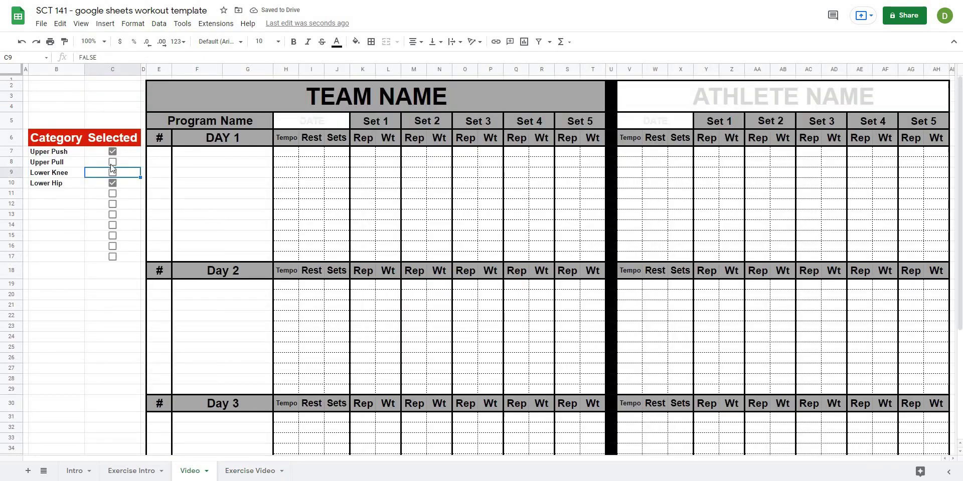
click(112, 162)
click(112, 172)
key(ctrl+shift+Page_Down)
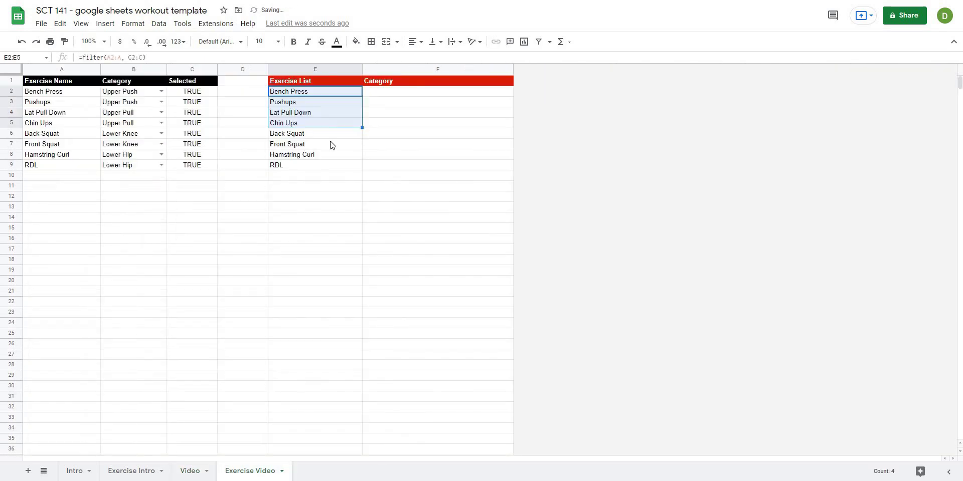
click(281, 81)
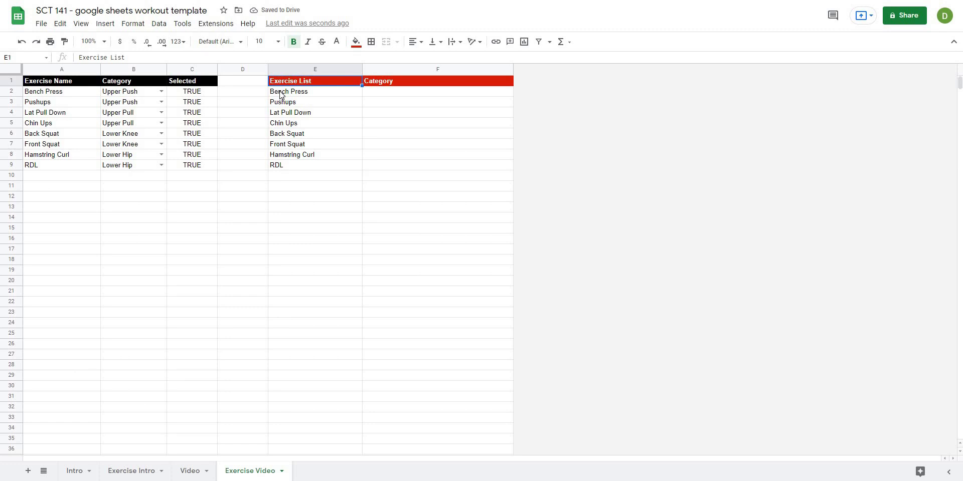
Step: Add Military Press as a new exercise in A10, extend the category dropdown to B10 and set it to Upper Push
drag(45, 178, 55, 299)
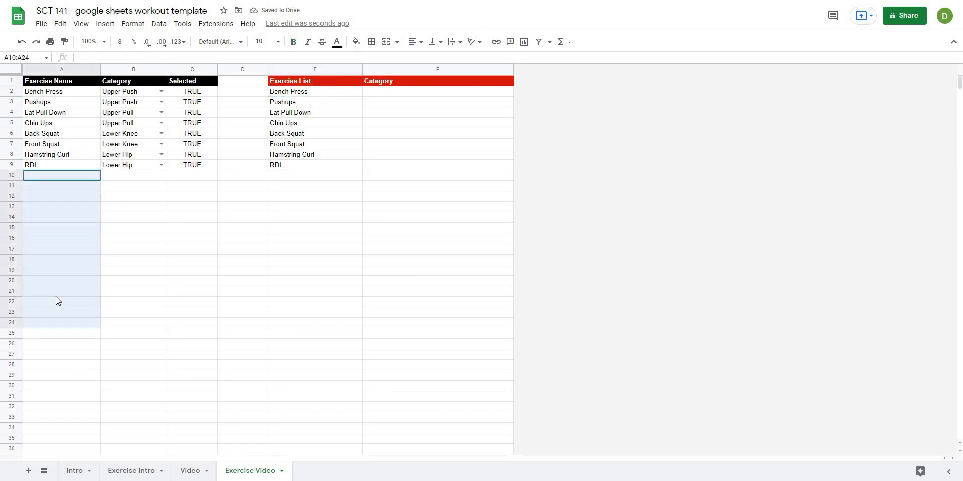
click(51, 177)
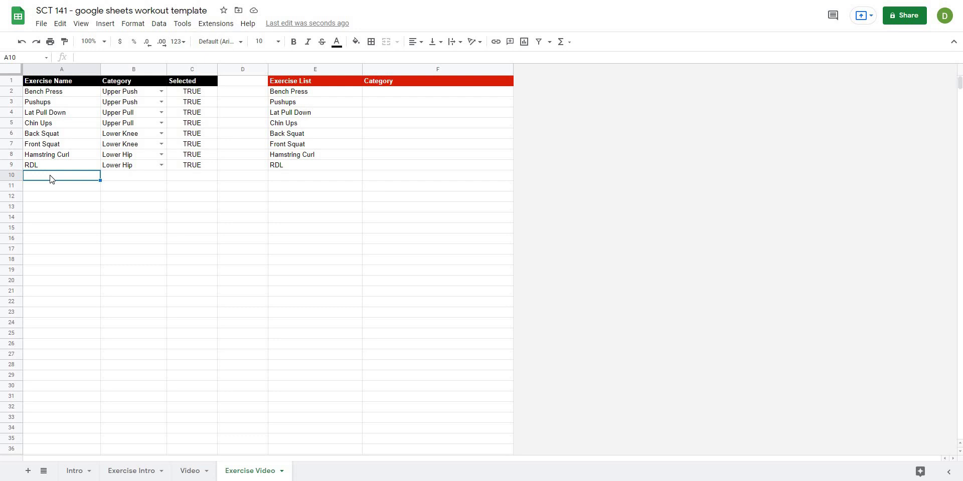
text(Military Press)
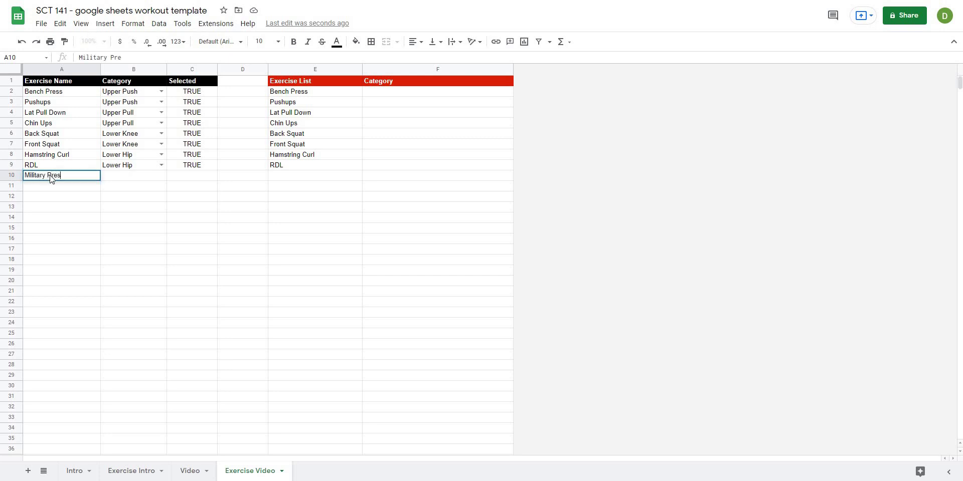
key(Tab)
click(159, 165)
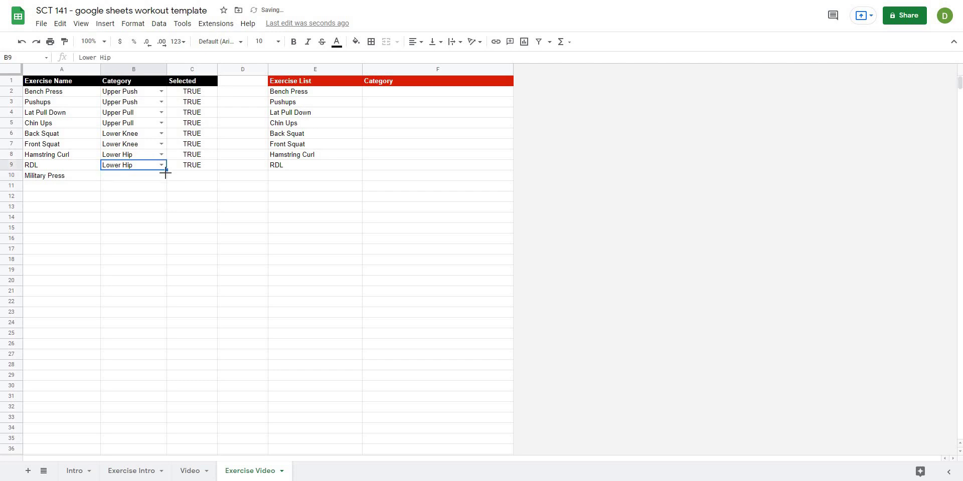
drag(166, 170, 164, 180)
click(161, 175)
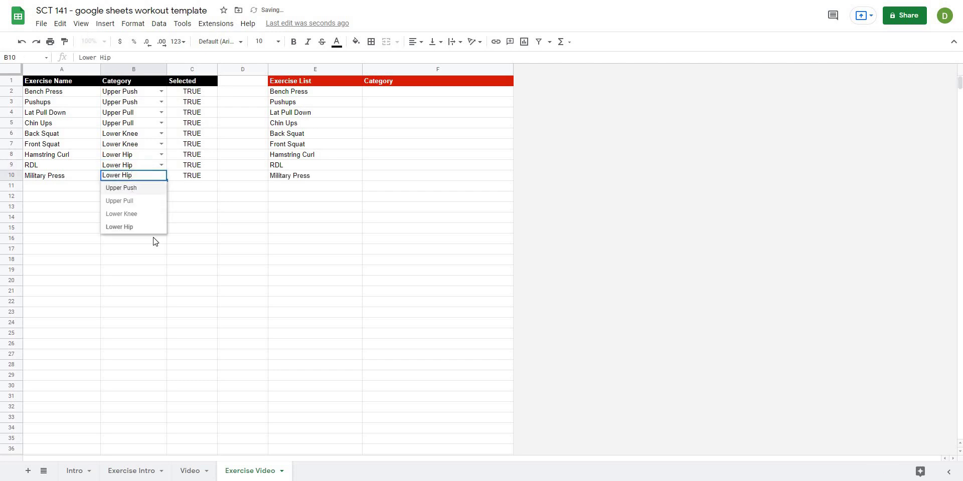
click(121, 188)
click(322, 167)
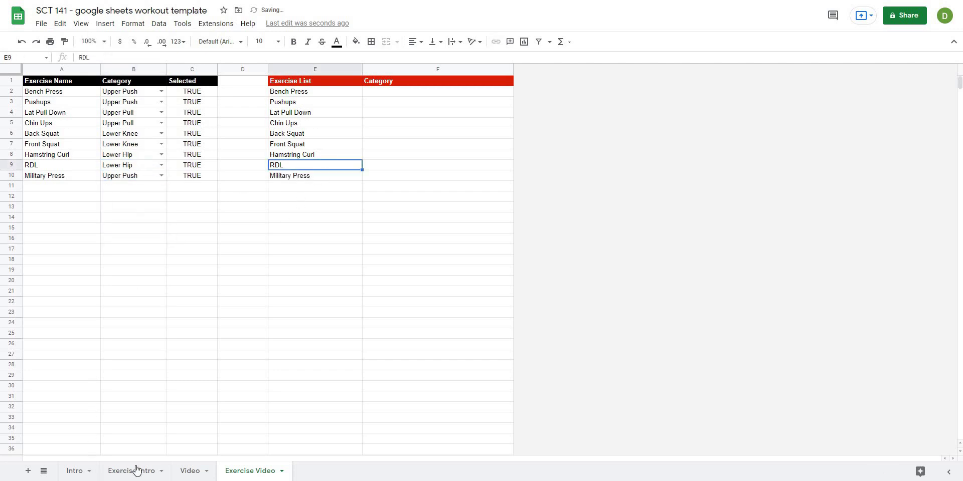
Step: Uncheck the Upper Pull and Lower Knee categories on the Video sheet and return to the Exercise Video sheet
click(169, 472)
key(ctrl+shift+Page_Down)
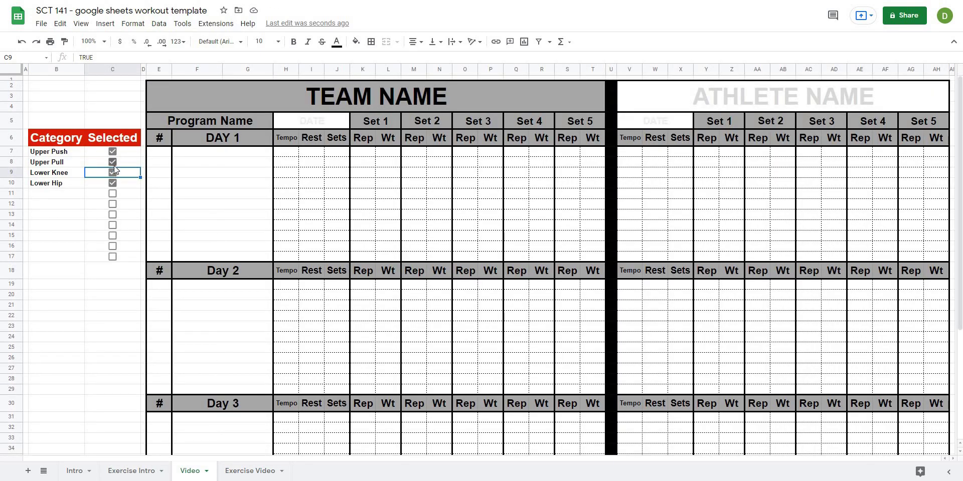
click(113, 171)
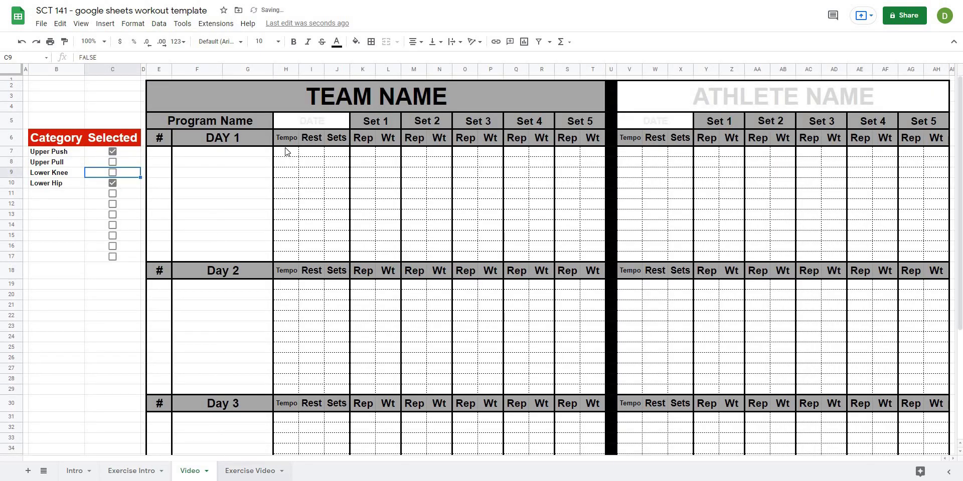
click(250, 472)
Step: Examine the order of the filtered exercises in the Exercise List and compare them with the categories in column B
key(Up)
key(Up)
key(Up)
key(Up)
key(Up)
key(Up)
key(Up)
key(Down)
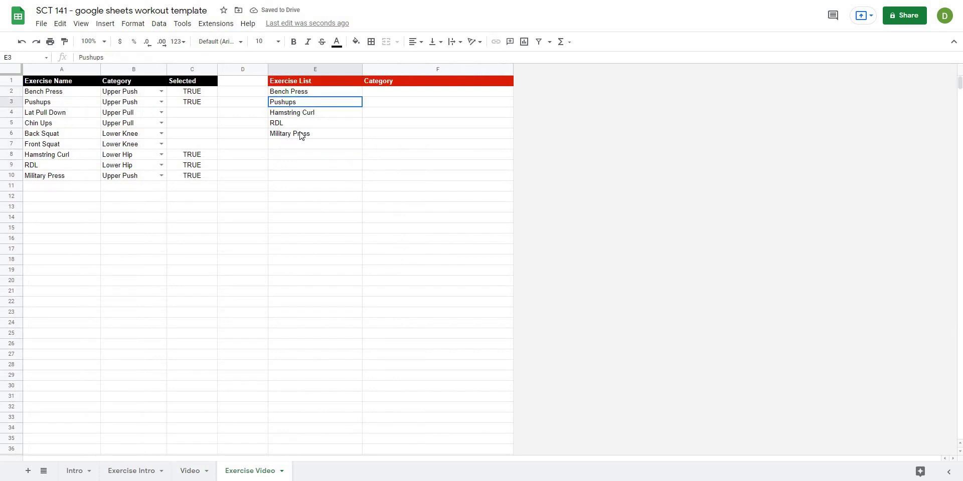
click(300, 136)
drag(284, 114, 284, 120)
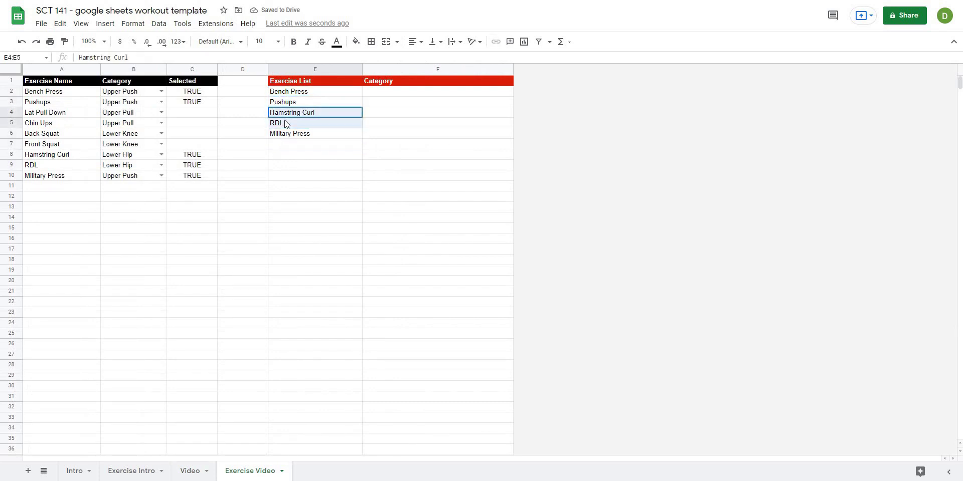
click(287, 160)
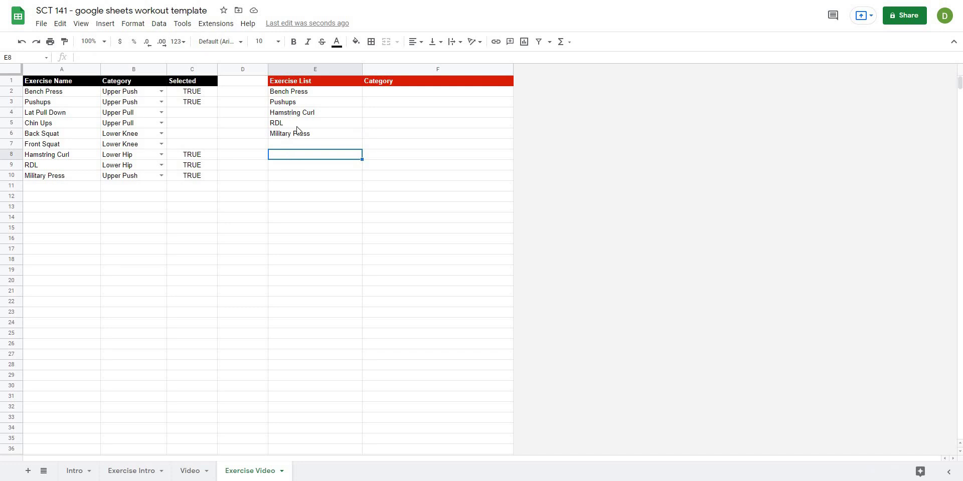
key(Up)
key(Up)
click(125, 95)
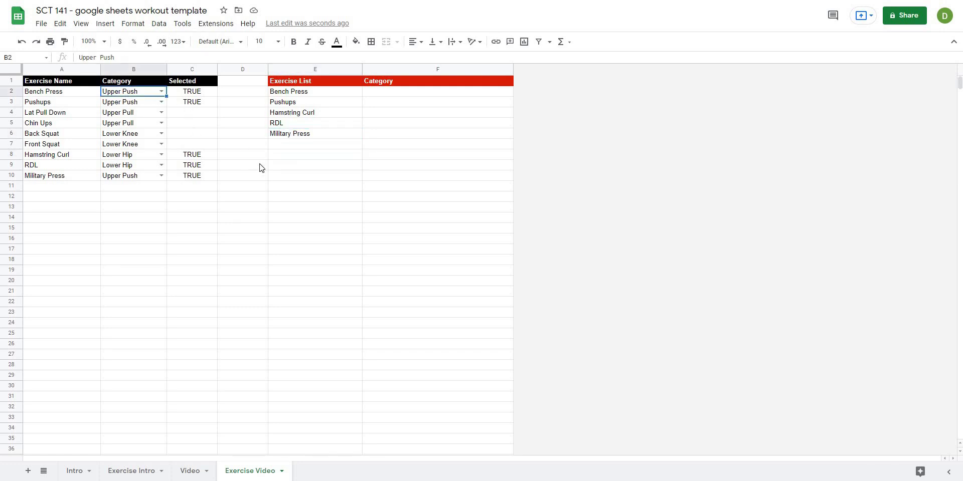
click(260, 166)
Step: Change E2's FILTER range to the array {A2:A, B2:B} so each exercise is listed with its category
click(284, 95)
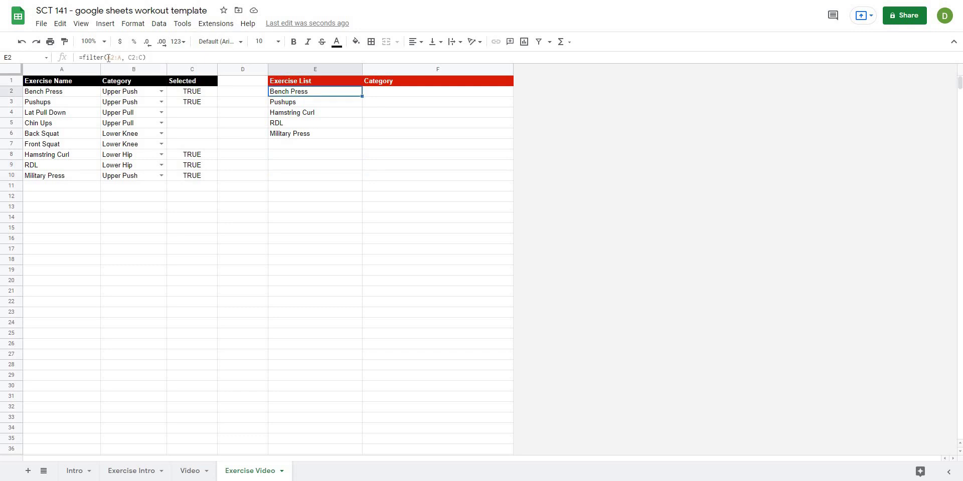
key(Return)
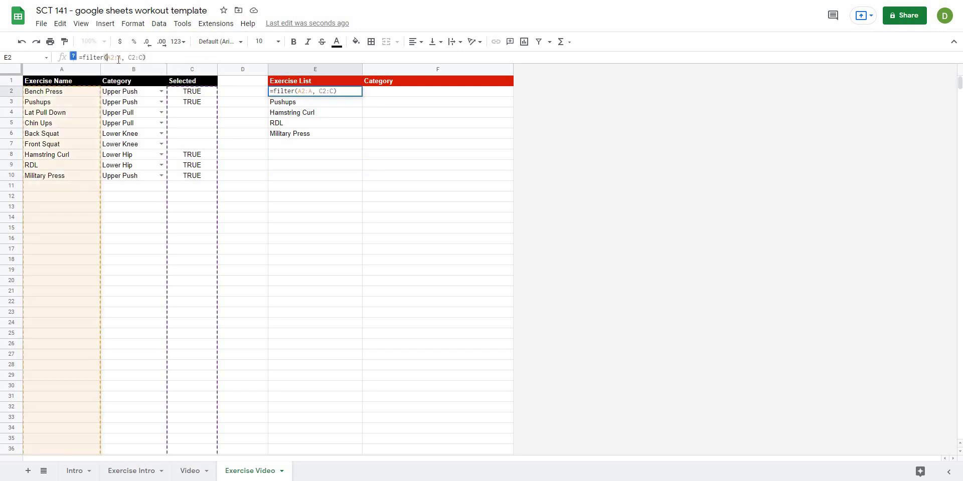
text({)
text(, )
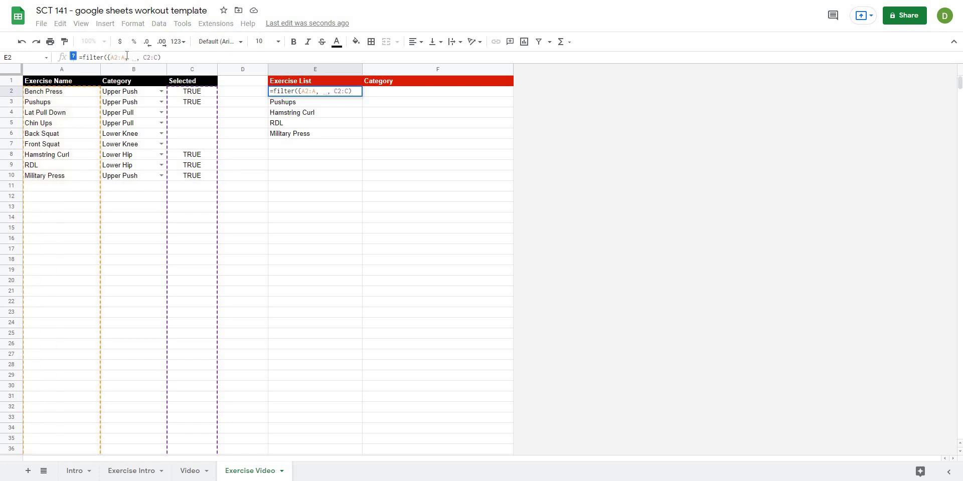
text(B2)
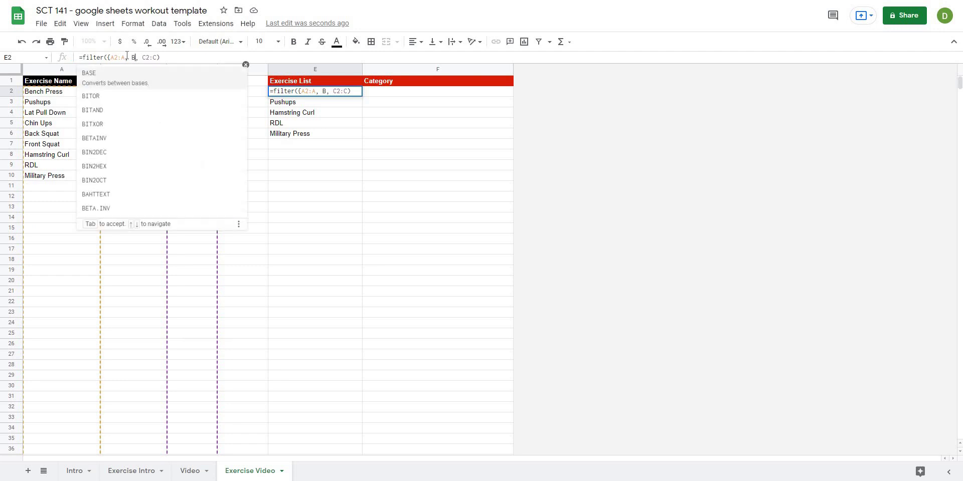
text(:B)
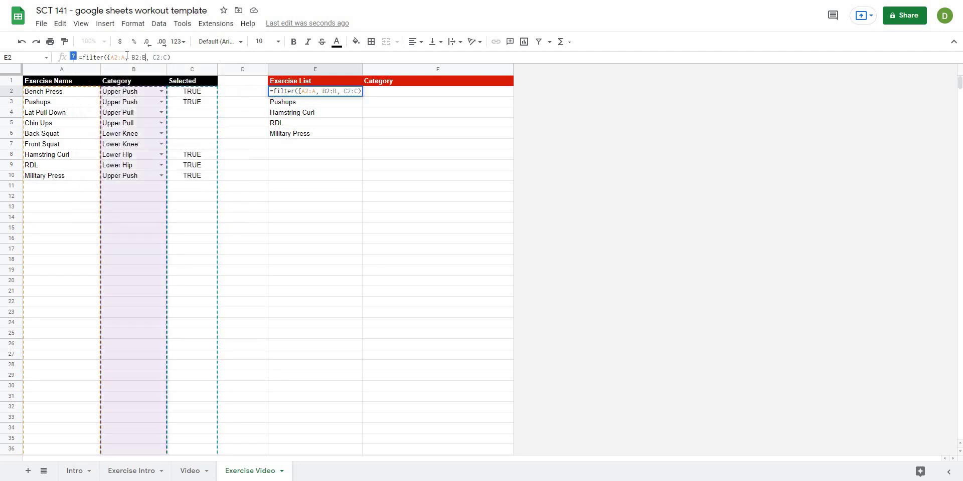
text(})
key(Return)
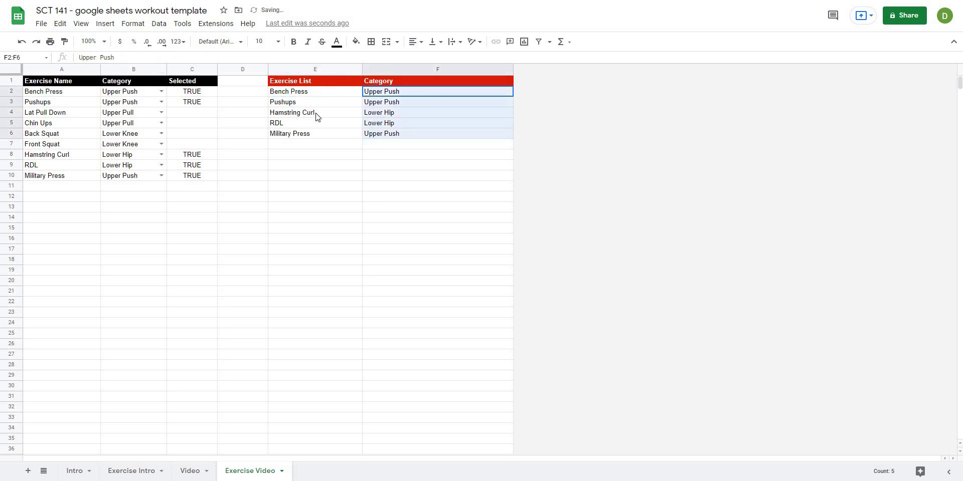
Step: Wrap E2's FILTER formula in SORT, ordering the results by column 2 with ascending set to true
click(291, 92)
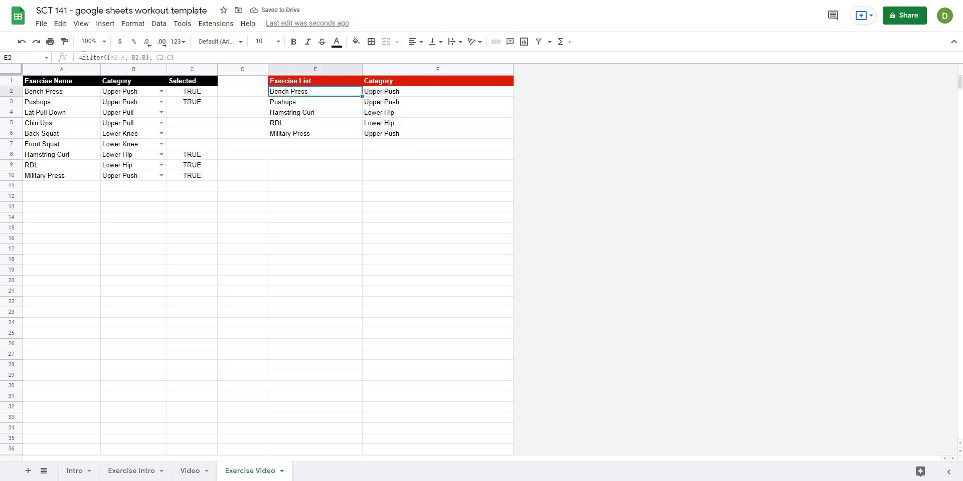
click(84, 57)
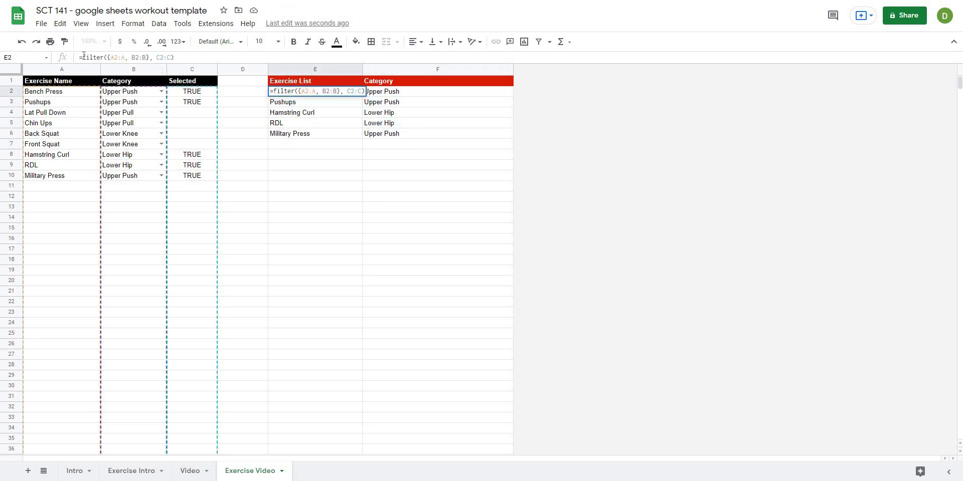
text(sort()
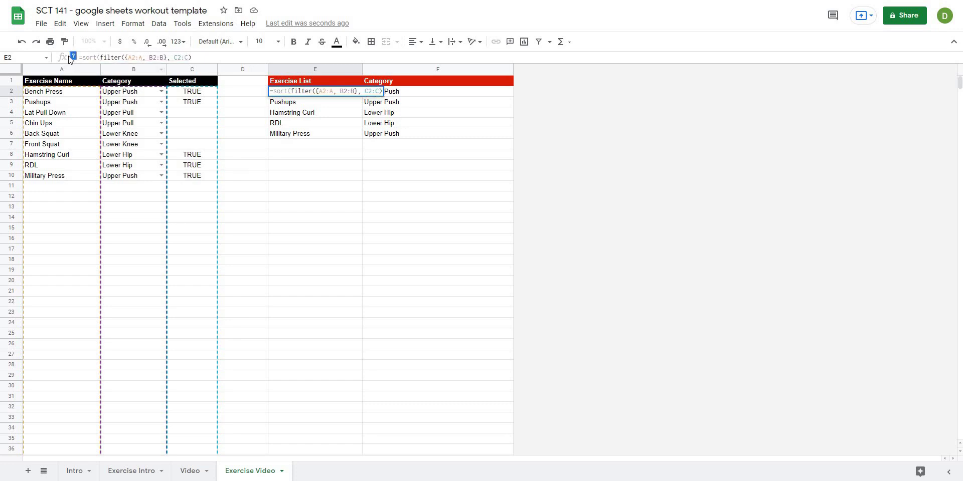
click(71, 55)
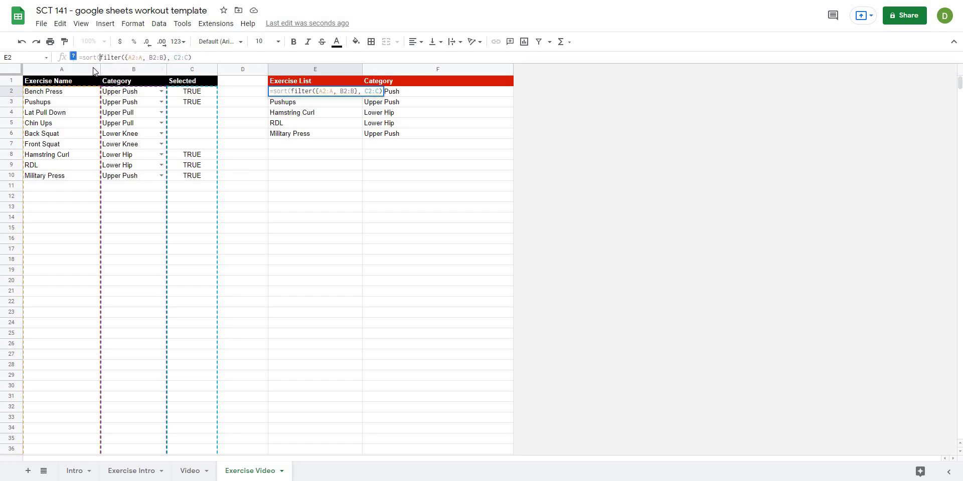
click(195, 58)
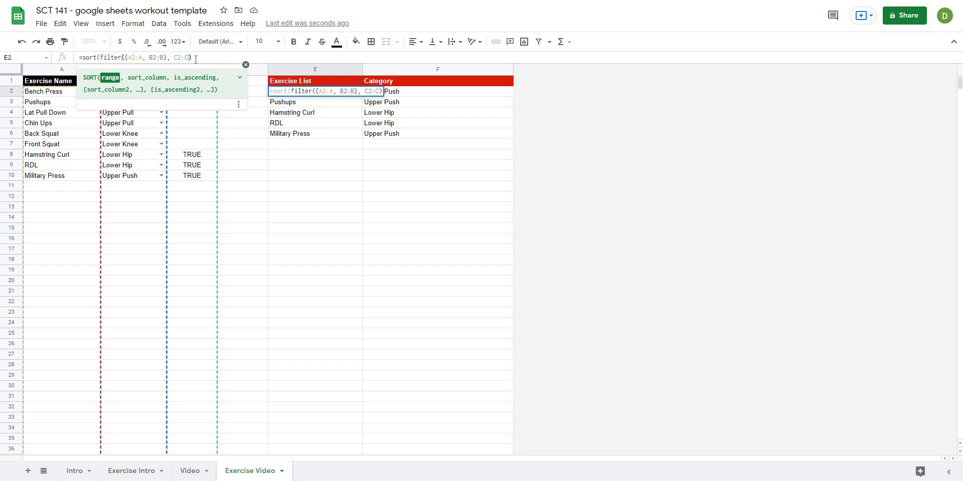
text(, 2)
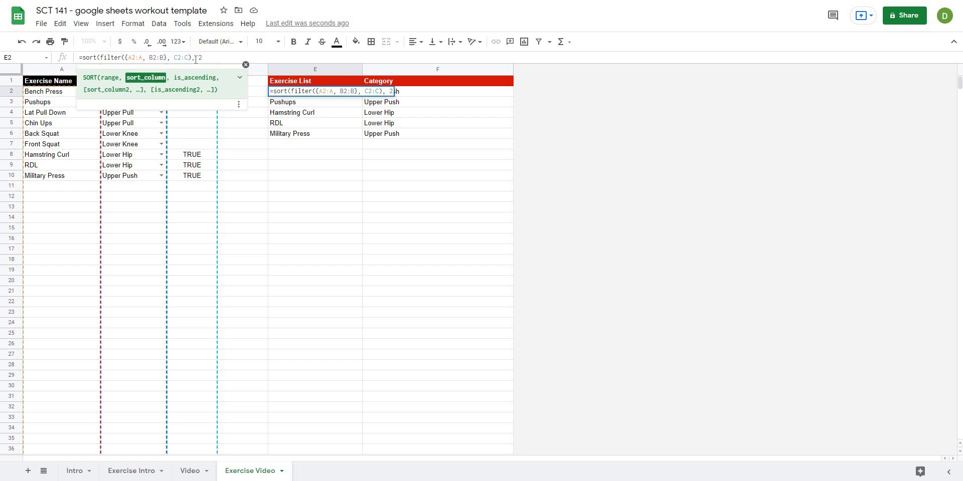
text(, t)
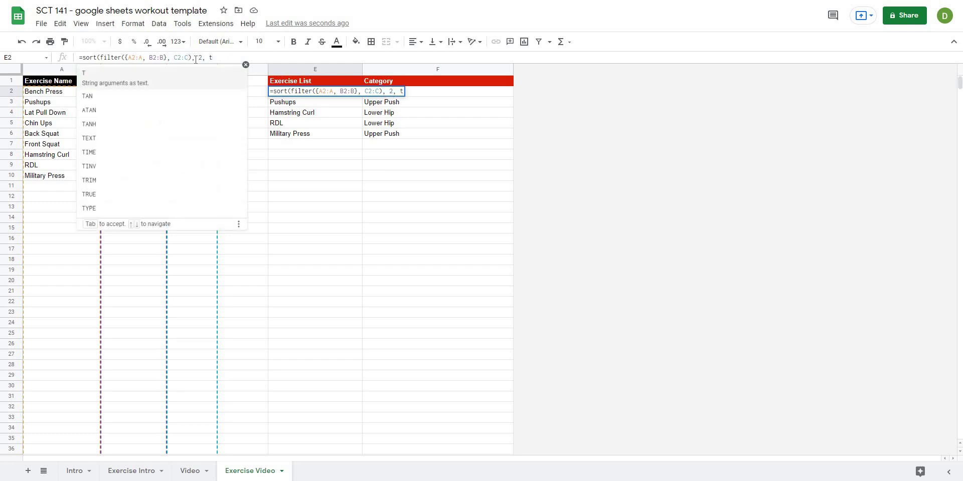
text(rue))
key(Return)
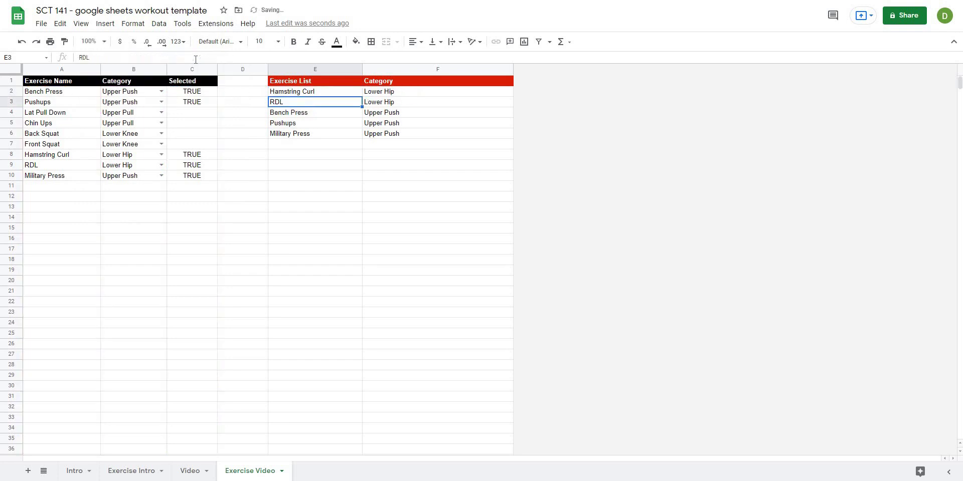
Step: Examine how the sorted Exercise List groups the exercises by category in columns E and F
click(471, 155)
click(305, 92)
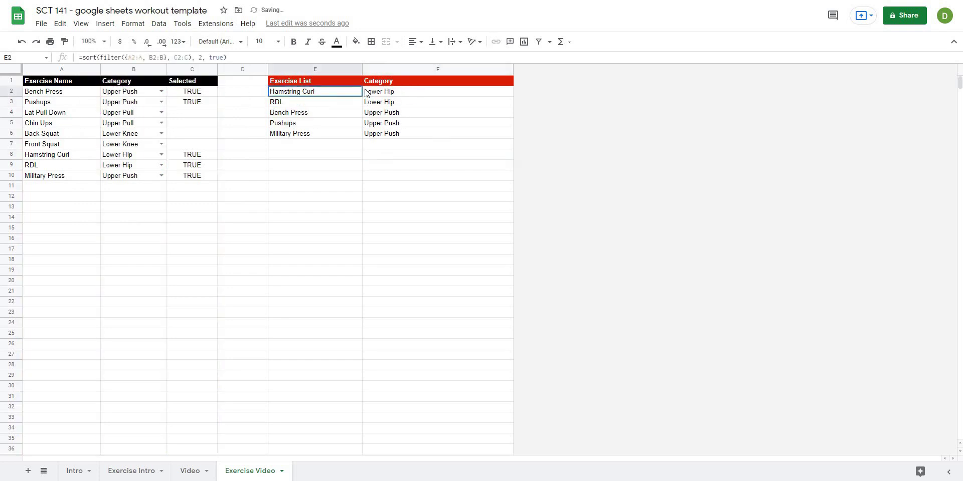
click(380, 93)
click(384, 113)
click(387, 134)
click(376, 144)
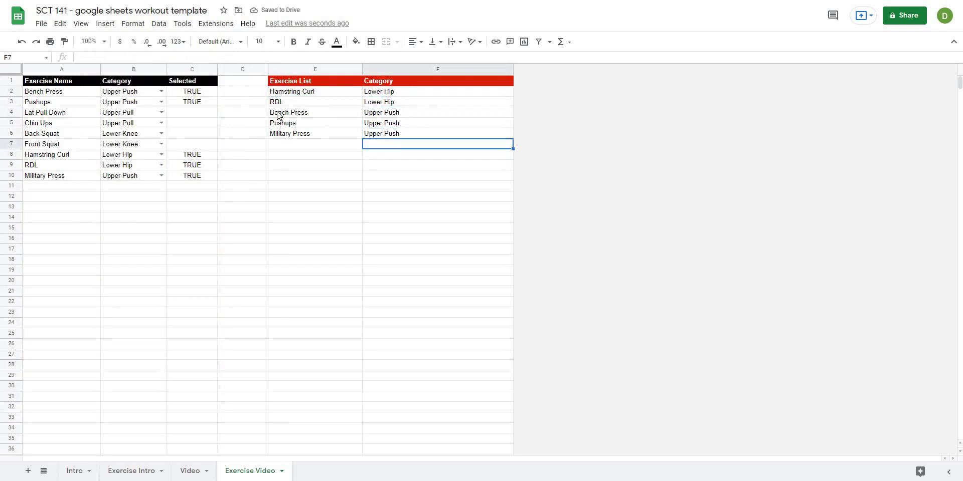
drag(380, 92, 388, 134)
click(325, 146)
drag(375, 97, 309, 135)
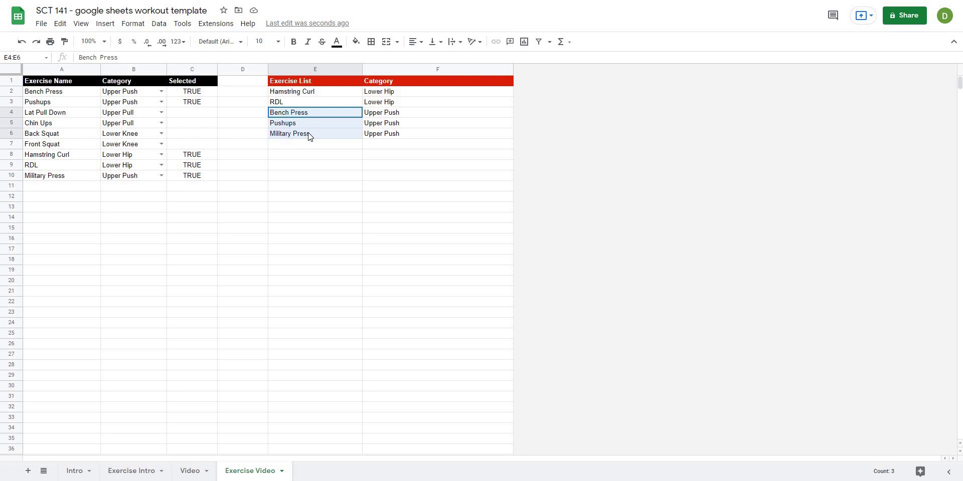
click(312, 165)
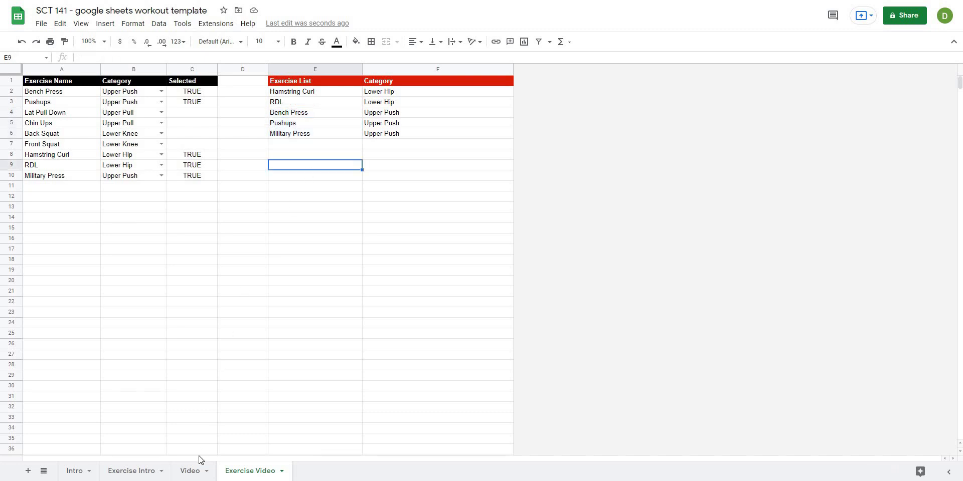
Step: Open data validation for the DAY 1 exercise cells F7:G17 on the Video sheet with List from a range as criteria
click(221, 249)
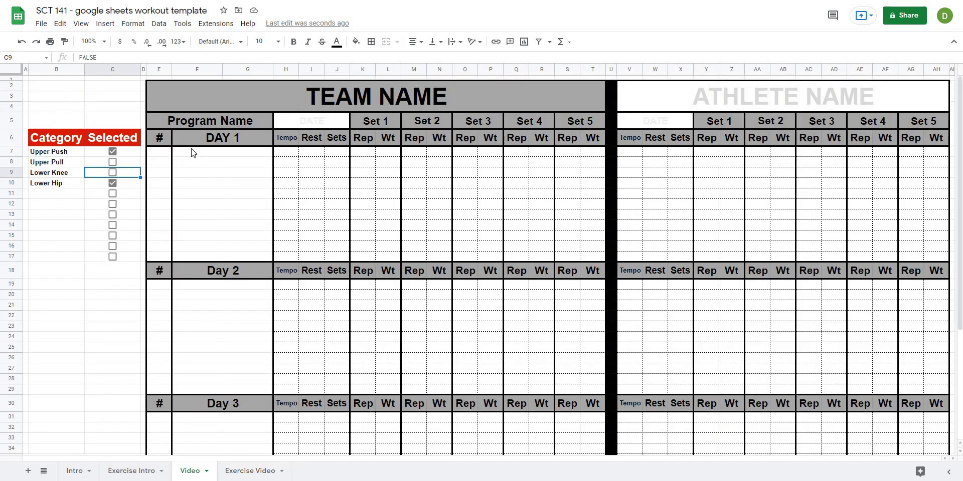
drag(195, 155, 218, 260)
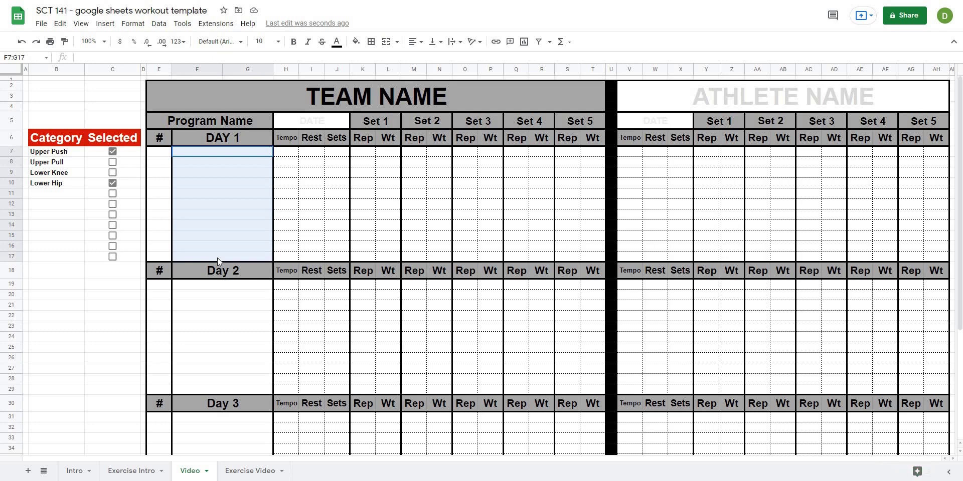
click(159, 24)
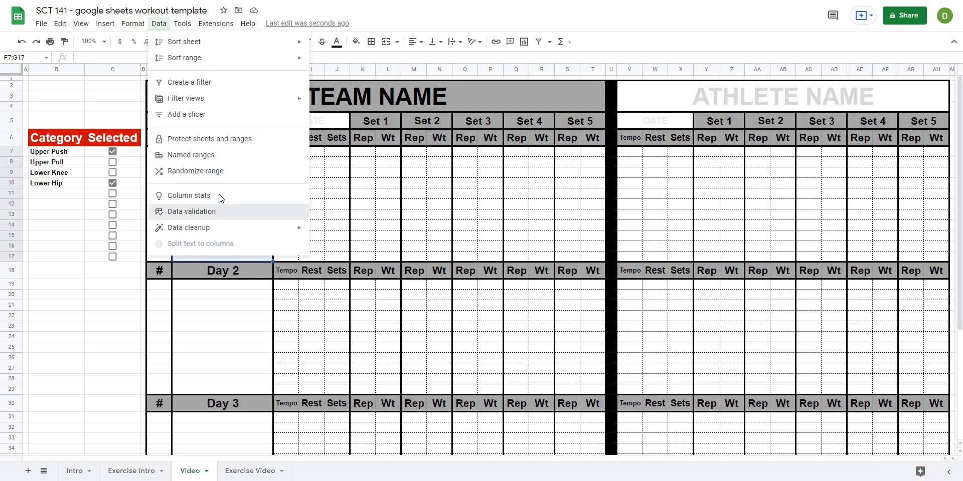
click(216, 211)
click(446, 219)
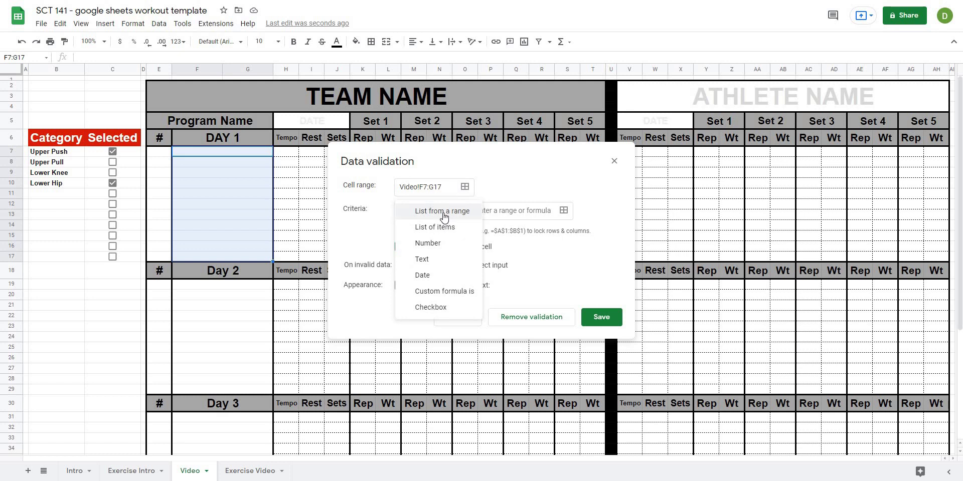
click(441, 212)
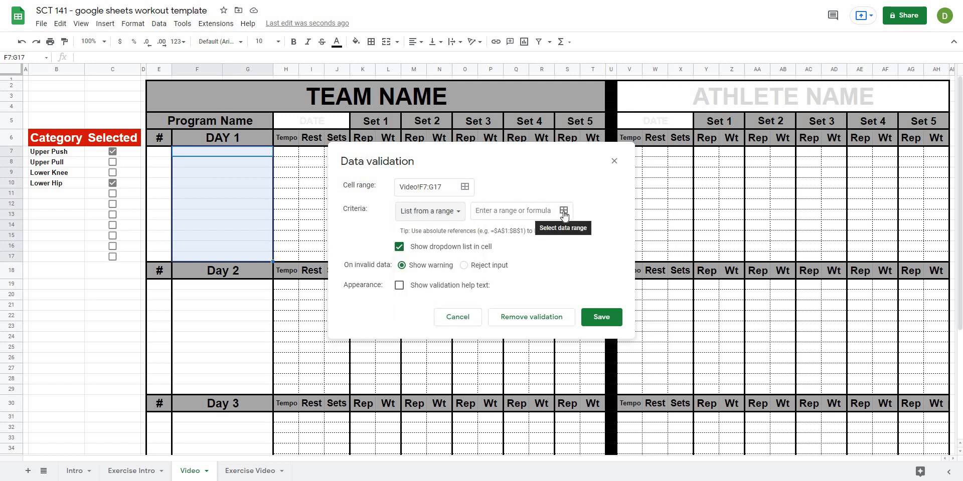
Step: Set the validation source to 'Exercise Video'!$E$2:$E and save the rule
click(564, 215)
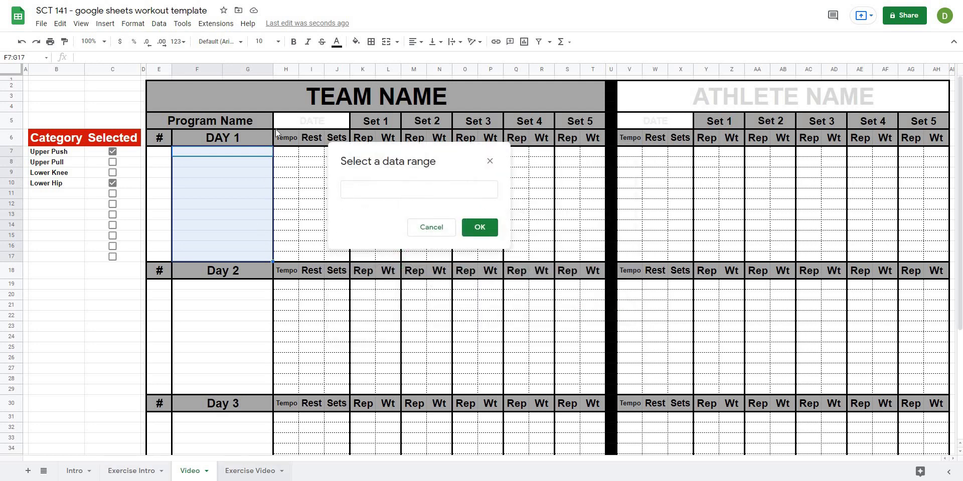
click(238, 470)
drag(289, 95, 289, 103)
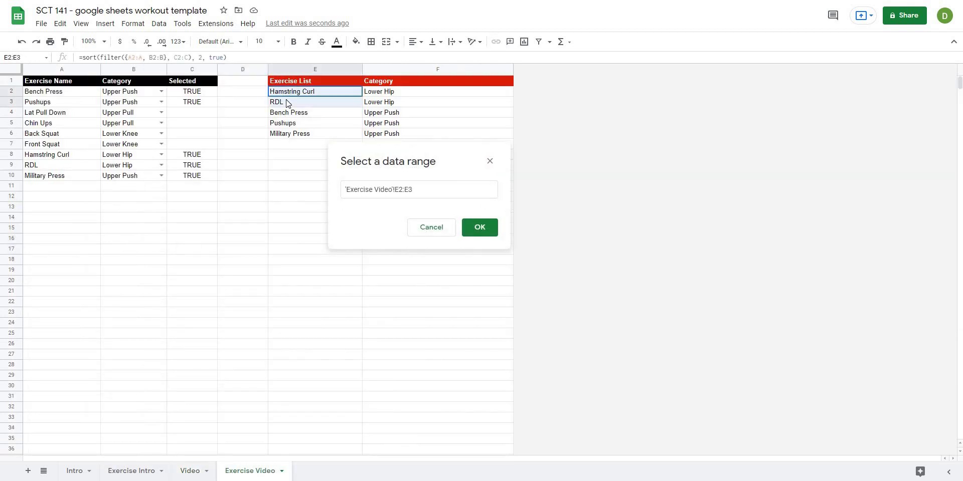
click(416, 187)
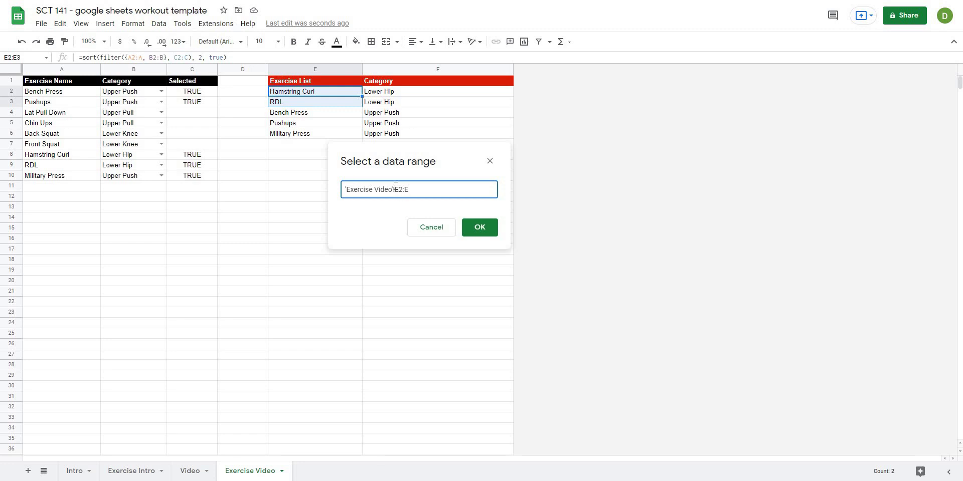
text($E$)
click(490, 228)
click(604, 318)
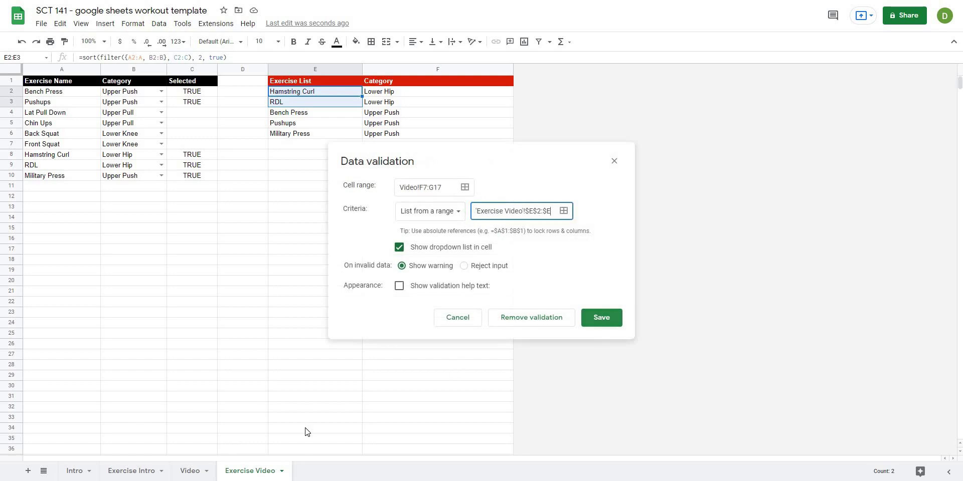
Step: Uncheck Upper Push on the Video sheet and compare the exercise options offered in F7 before and after
click(184, 472)
click(267, 152)
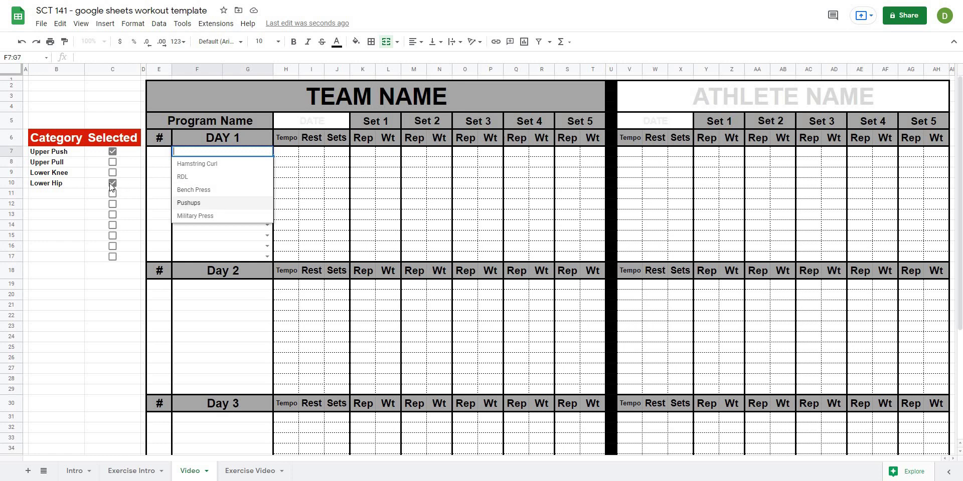
click(130, 194)
key(Up)
key(Up)
key(Up)
key(Up)
key(space)
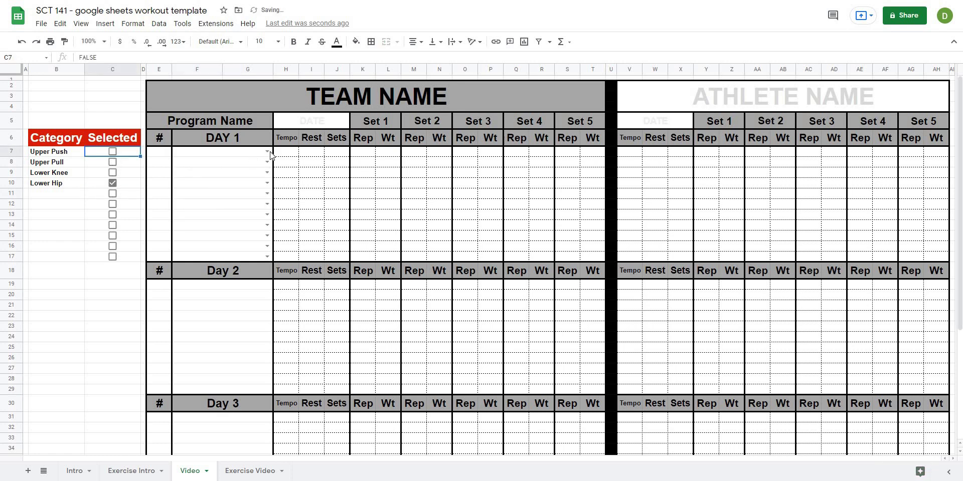
click(230, 152)
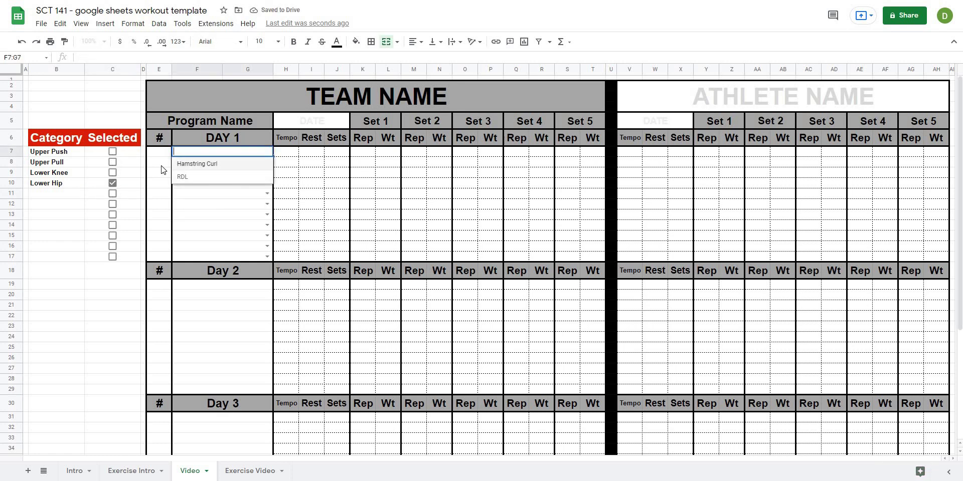
Step: Check Upper Pull and Lower Knee, and choose RDL in F7 and Front Squat in F8 for DAY 1
click(112, 163)
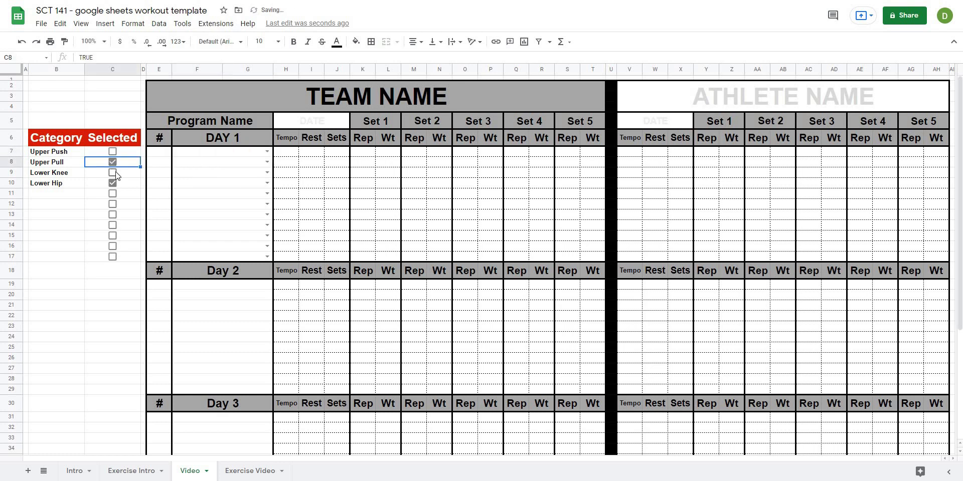
click(113, 174)
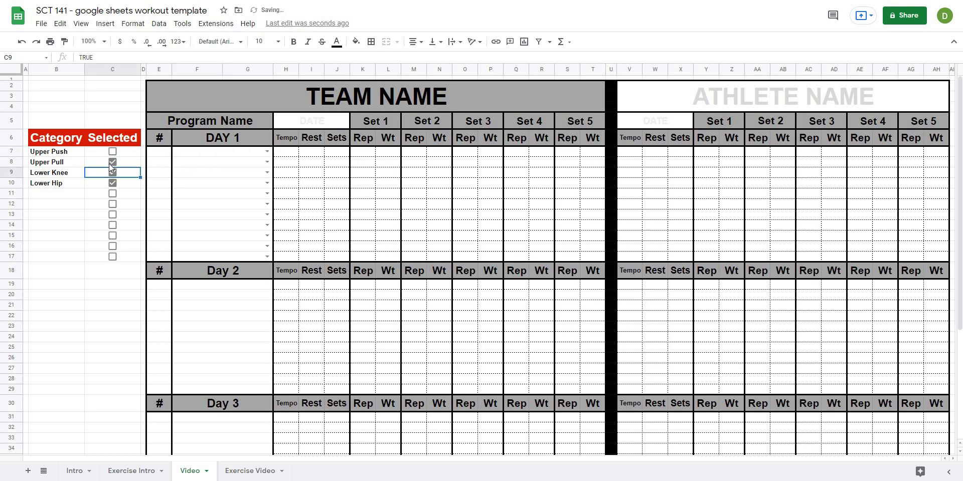
click(256, 156)
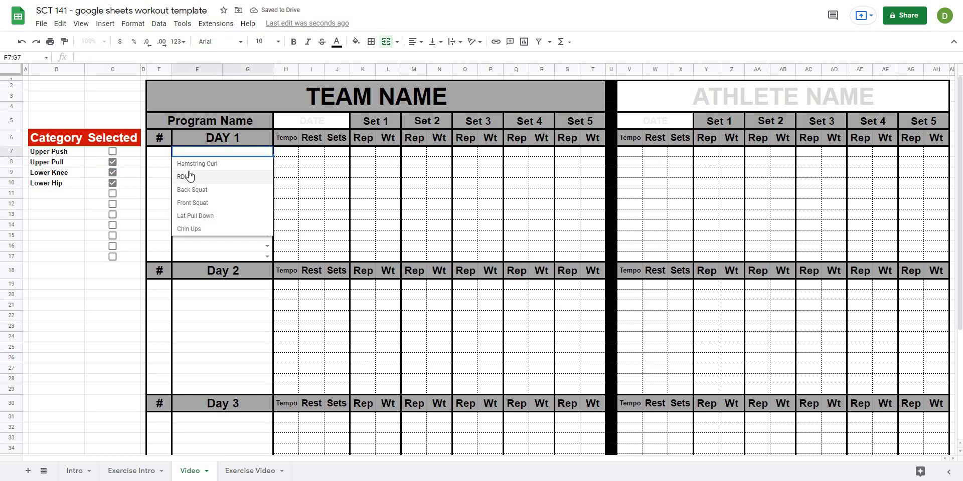
click(254, 176)
click(266, 161)
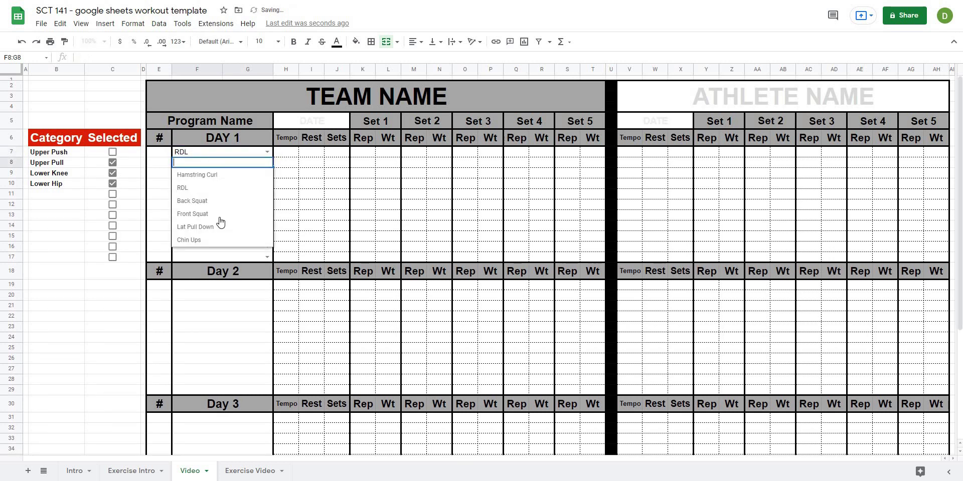
key(Return)
Step: Uncheck Lower Knee, and choose Lat Pull Down in F10 and Chin Ups in F12
click(112, 173)
click(266, 184)
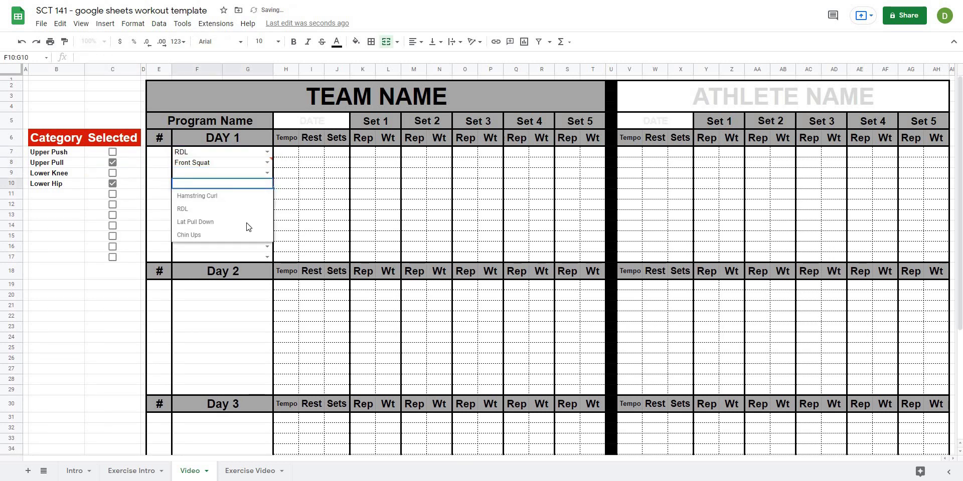
click(247, 222)
click(267, 205)
click(226, 256)
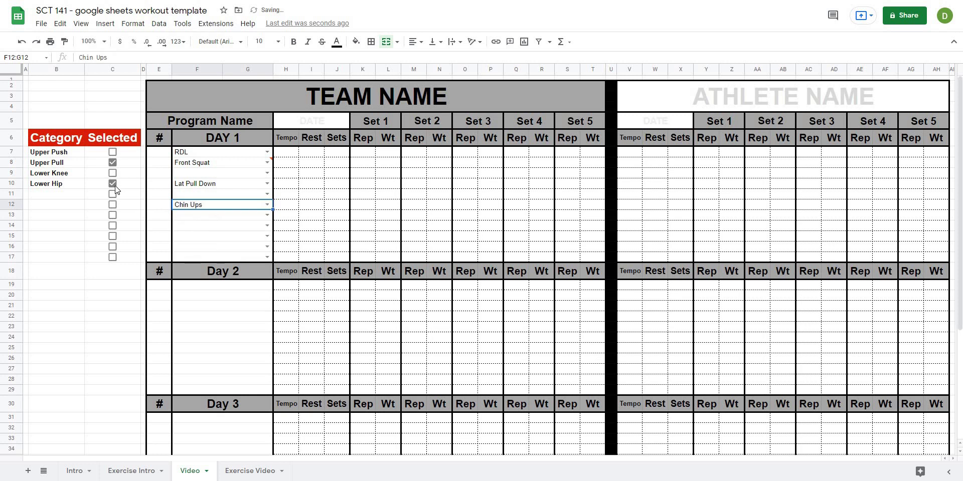
Step: Uncheck Lower Hip, and choose Lat Pull Down in F13 and F11 and Chin Ups in F9
click(113, 184)
click(267, 216)
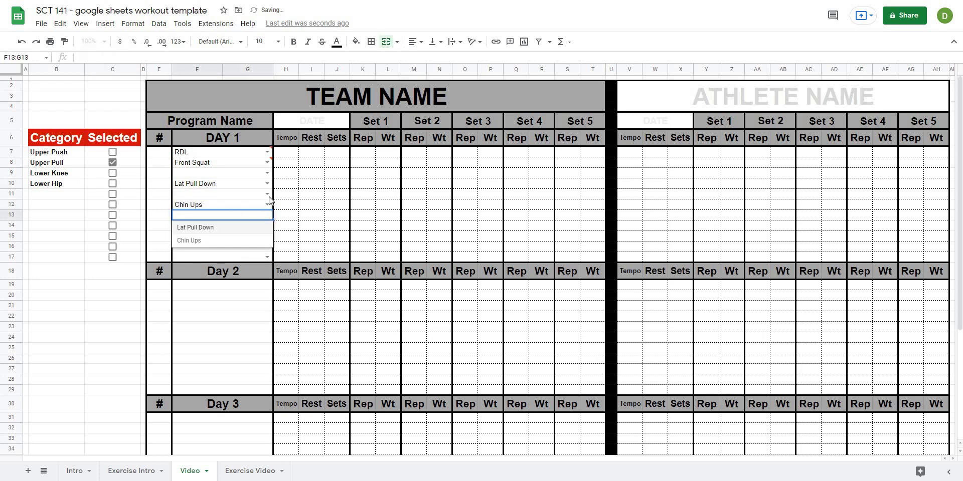
click(195, 227)
click(267, 194)
key(Return)
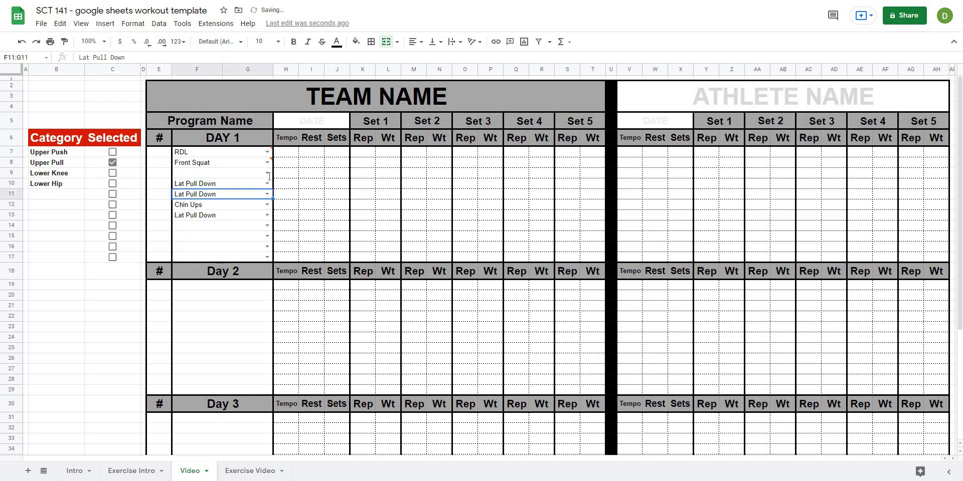
click(267, 173)
key(Return)
Step: Leave only the Upper Push category checked, and choose Military Press in F14 and Bench Press in F15
click(112, 152)
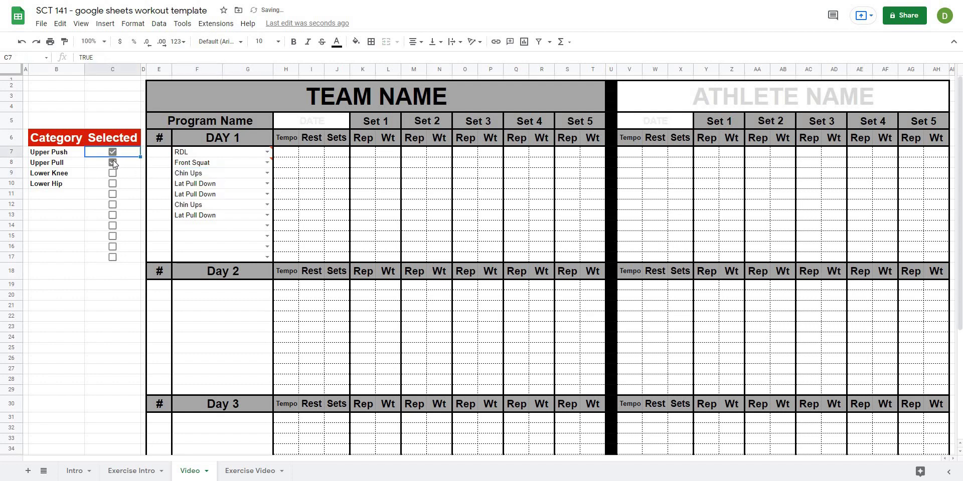
click(266, 225)
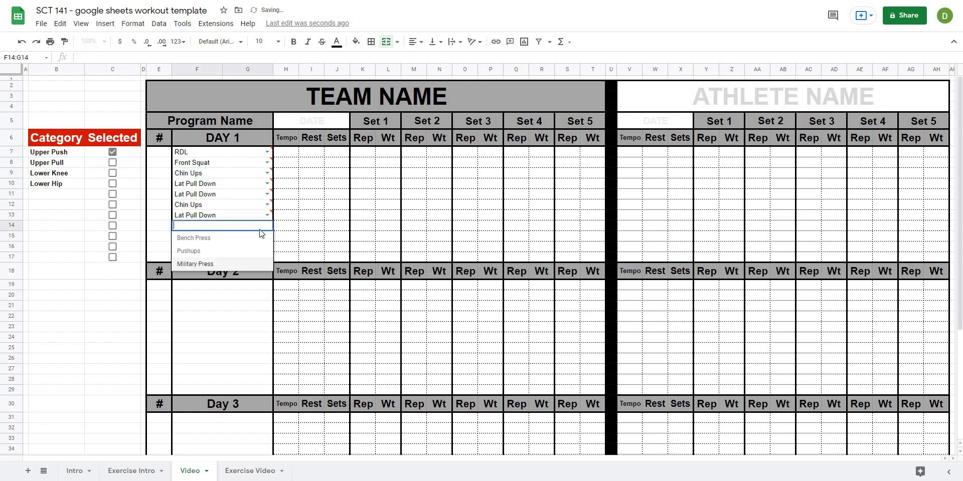
click(195, 264)
click(267, 236)
click(196, 249)
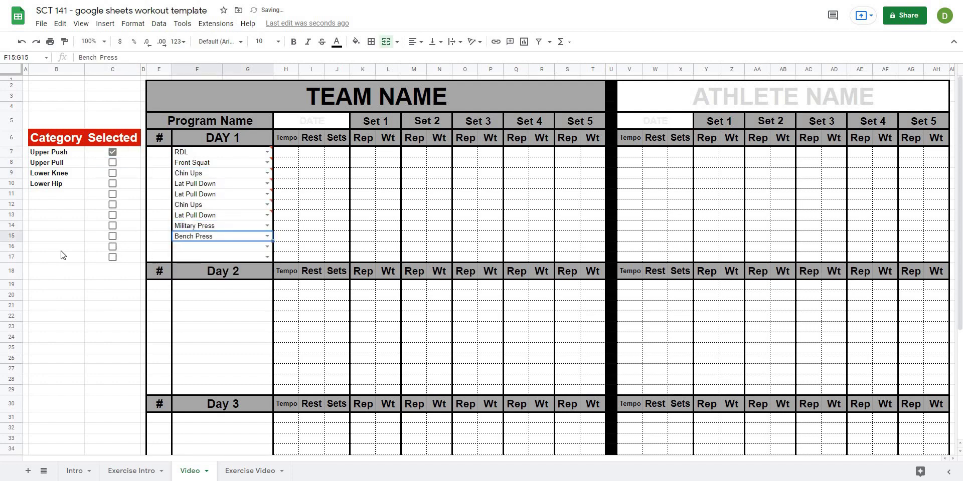
click(61, 250)
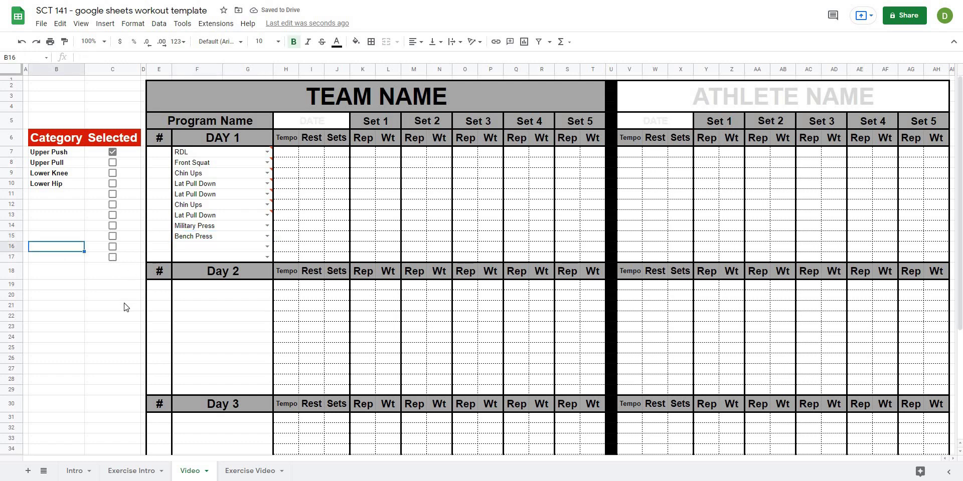